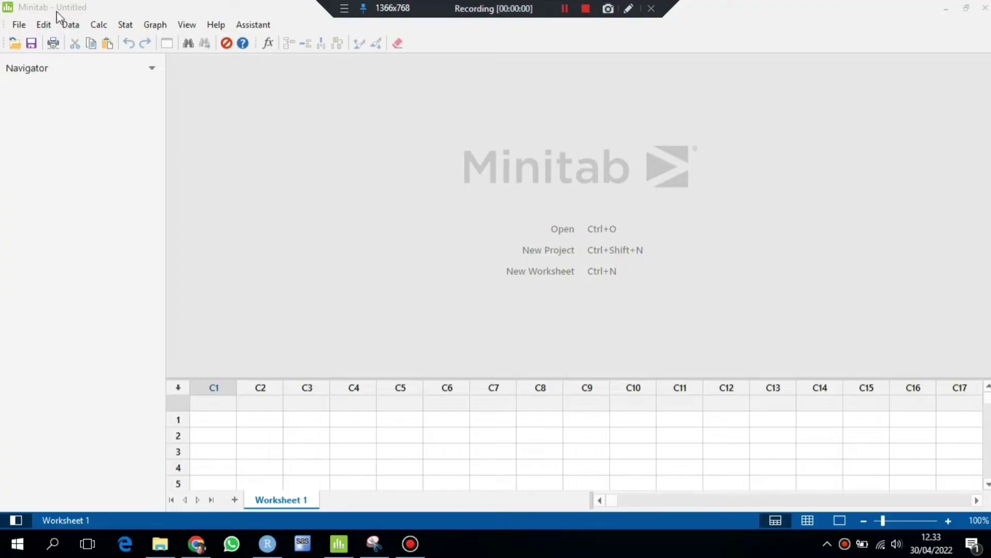
# Open the Excel file nonstasioner.xlsx as a worksheet, importing the Trade, Food and Metals columns with their column names.
pyautogui.click(19, 24)
pyautogui.click(35, 61)
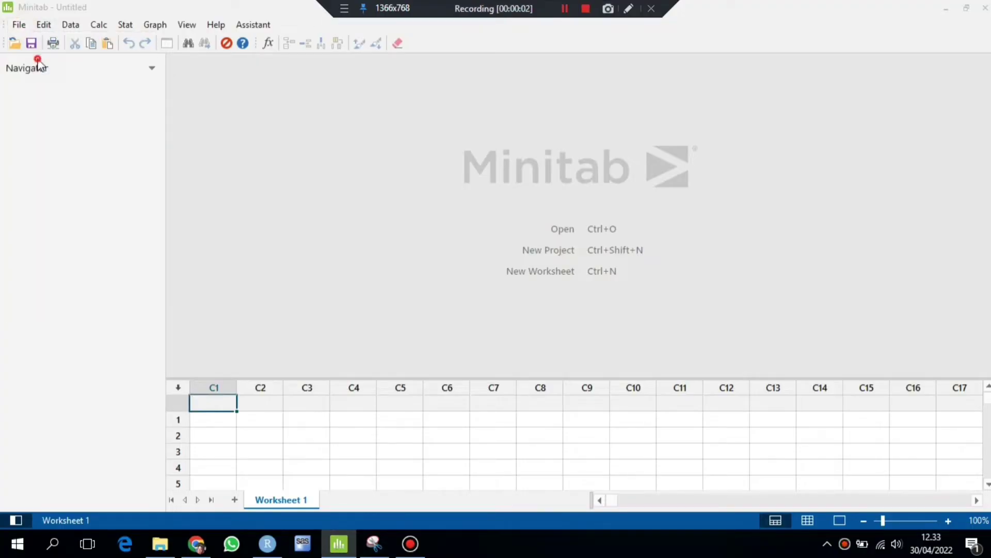
pyautogui.scroll(-3, 671, 309)
pyautogui.doubleClick(710, 332)
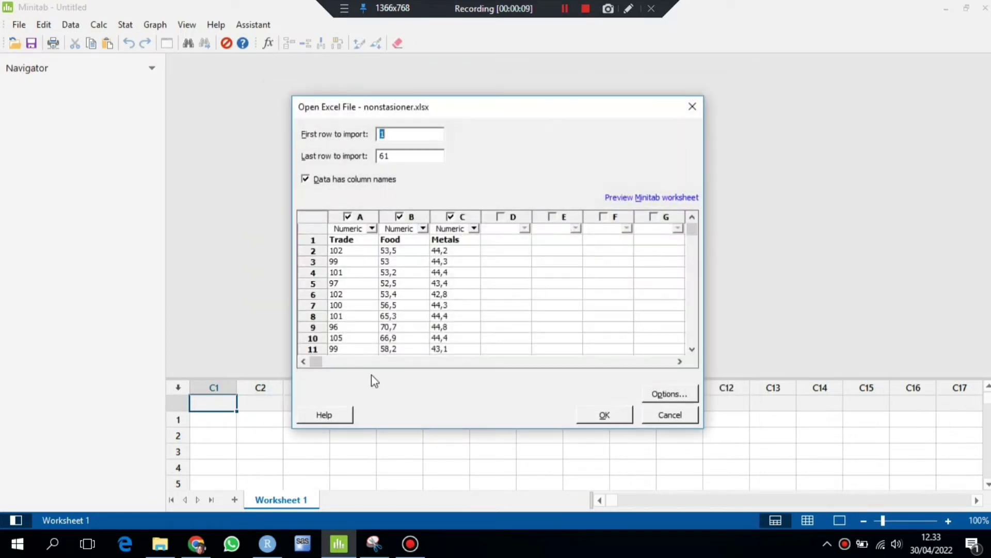
pyautogui.click(604, 415)
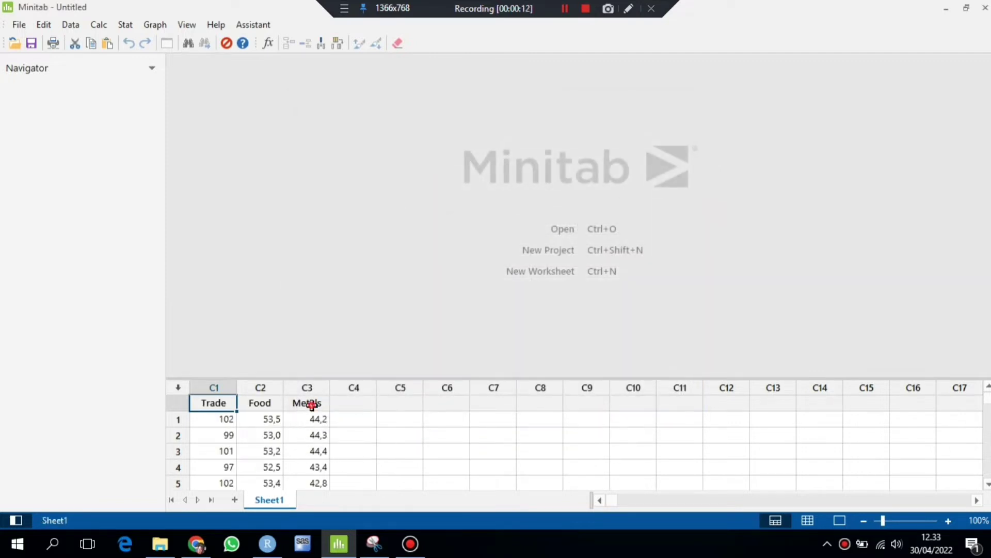
# Create a simple time series plot of the Metals column.
pyautogui.click(312, 405)
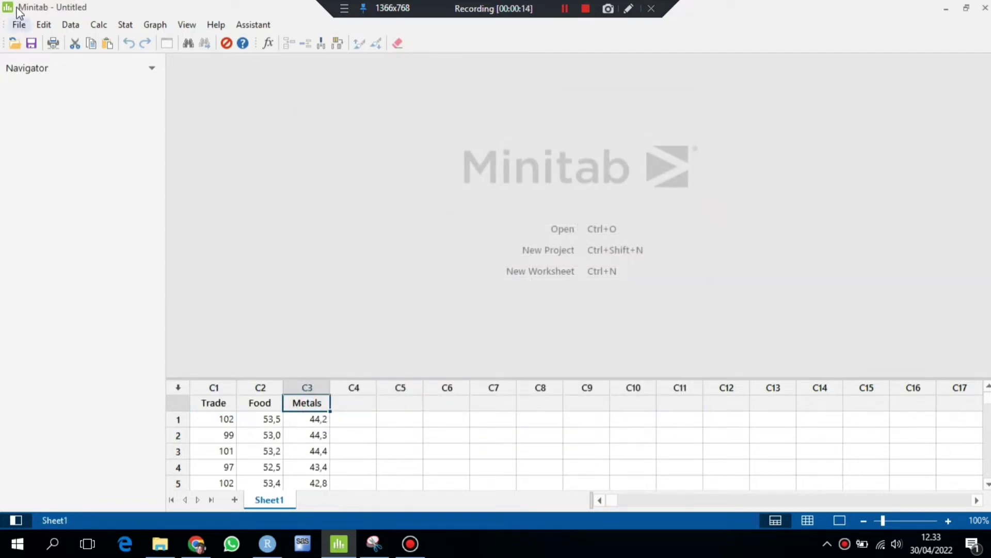
pyautogui.click(125, 25)
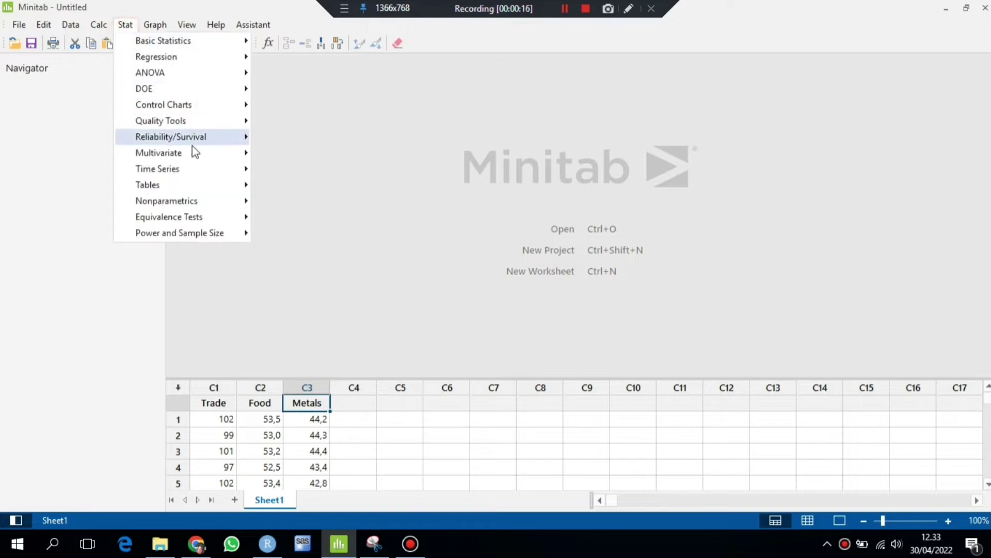
pyautogui.moveTo(211, 169)
pyautogui.click(262, 171)
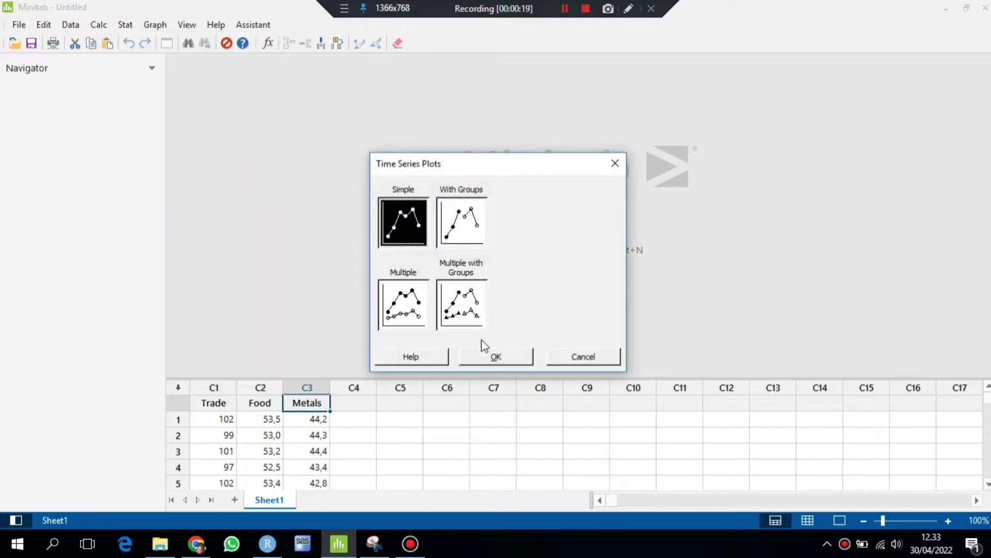
pyautogui.click(494, 356)
pyautogui.click(357, 192)
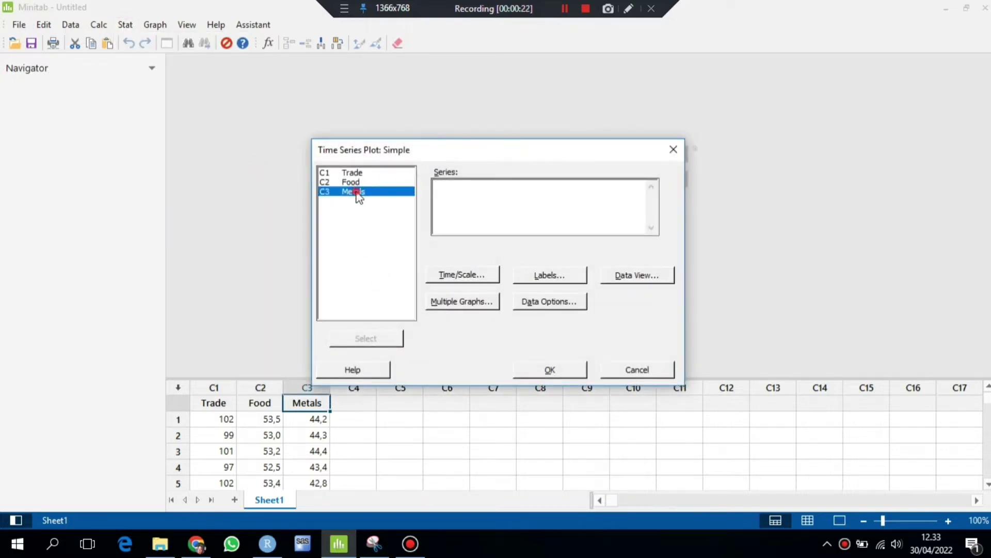
pyautogui.doubleClick(356, 193)
pyautogui.click(580, 366)
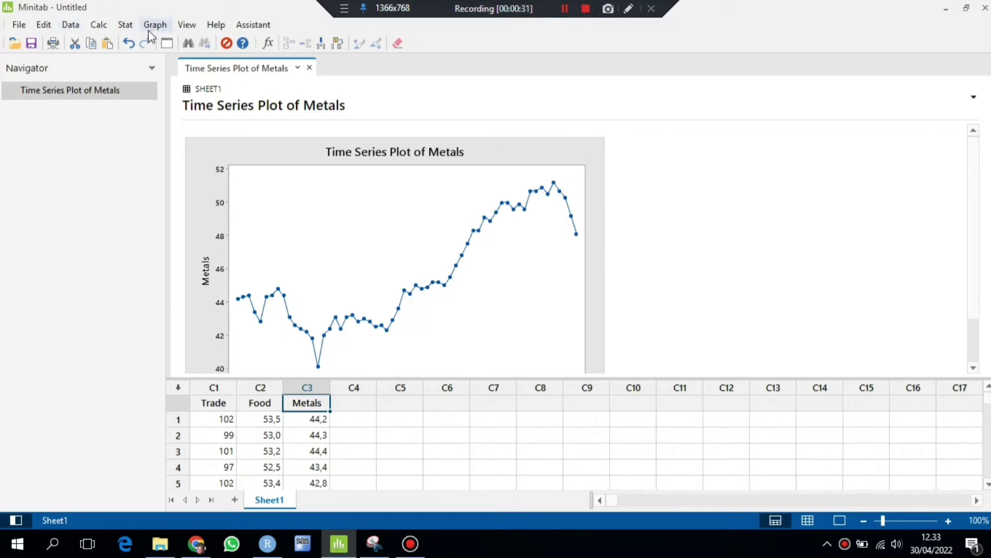
# Generate a Box-Cox transformation plot of Metals, with all observations in one column and a subgroup size of 1.
pyautogui.click(133, 27)
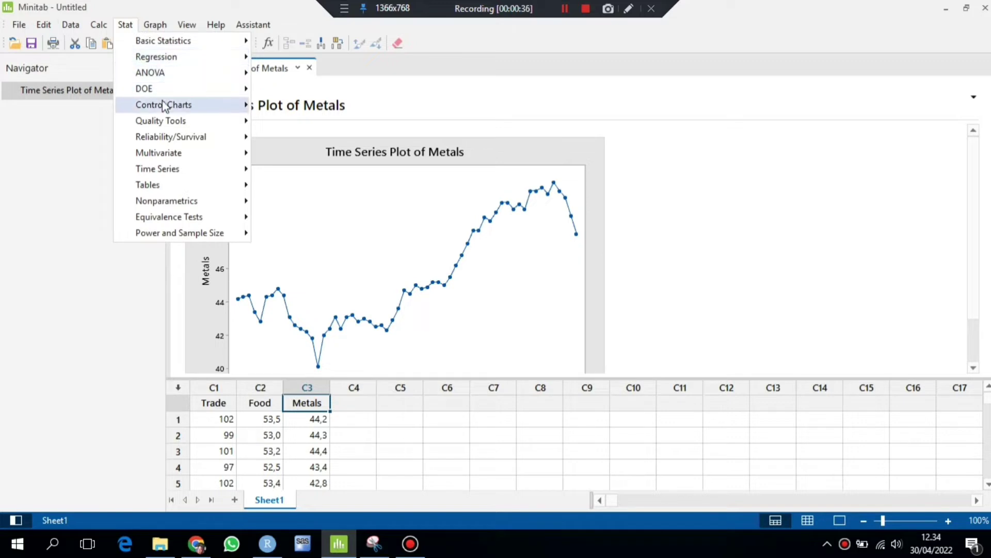
pyautogui.moveTo(192, 107)
pyautogui.click(261, 105)
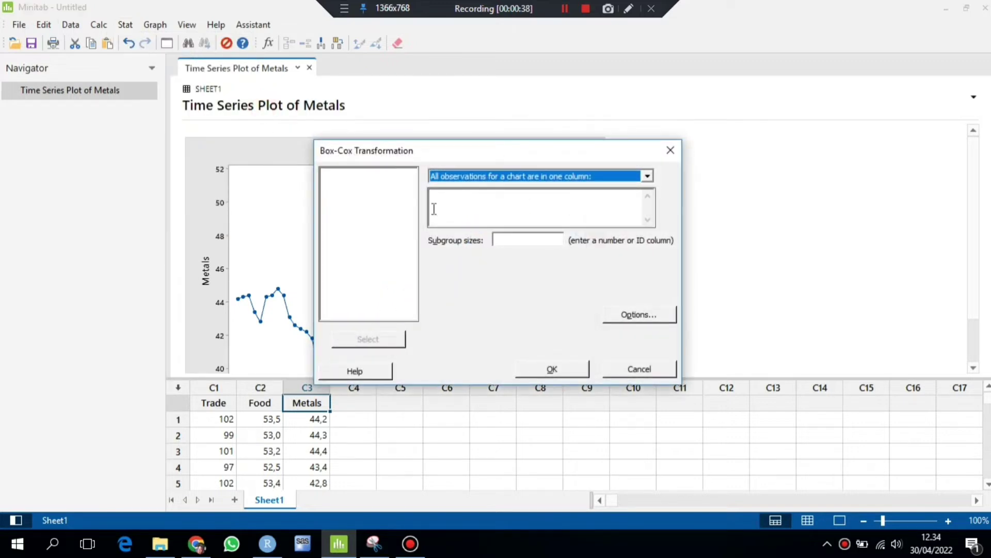
pyautogui.doubleClick(363, 193)
pyautogui.click(521, 240)
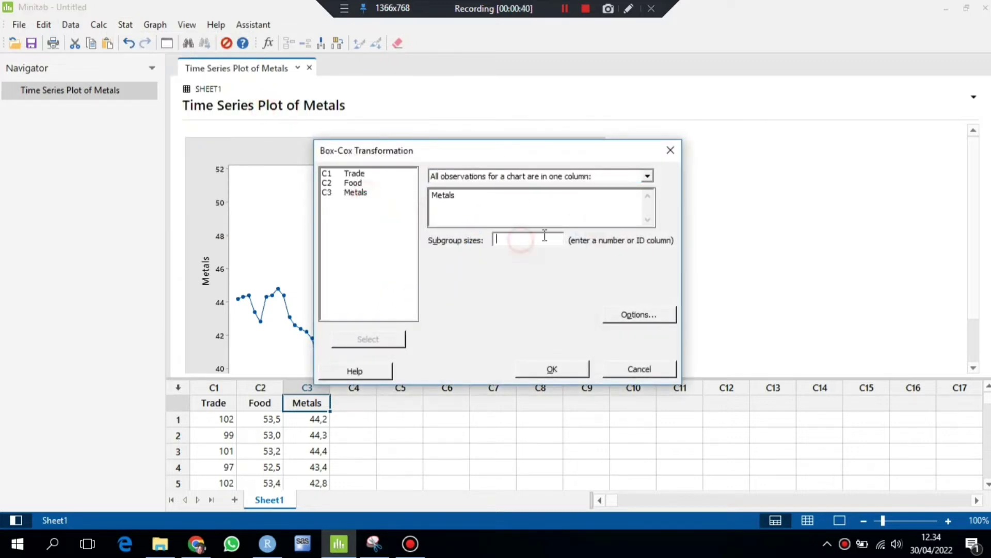
pyautogui.click(555, 369)
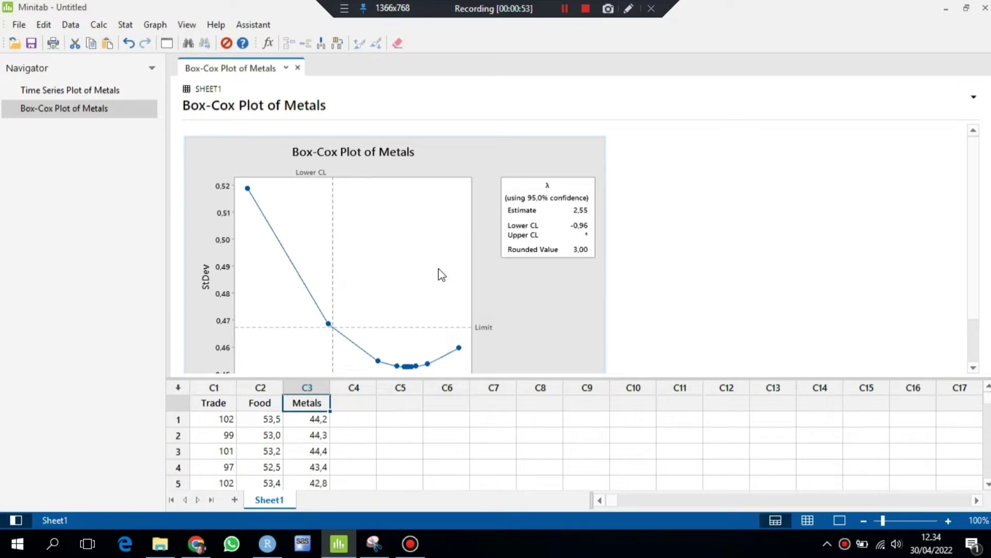
# Run the Box-Cox transformation on Metals again with the optimal or rounded λ, storing the transformed data in c4.
pyautogui.click(126, 29)
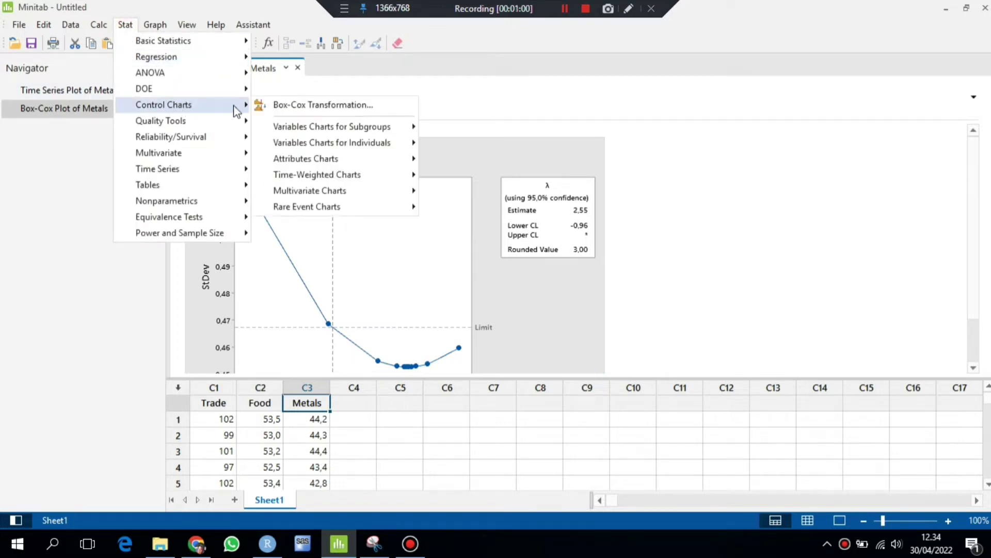
pyautogui.click(262, 105)
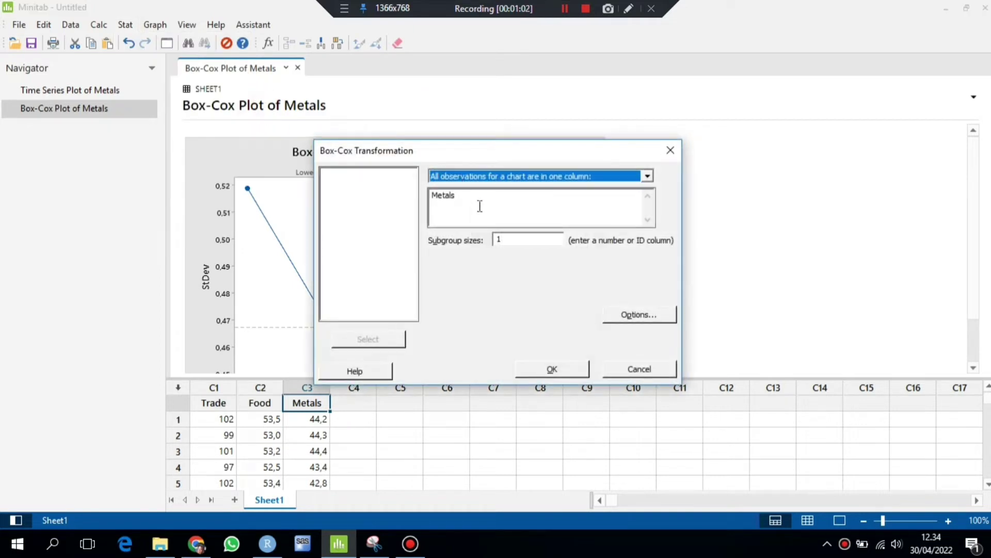
pyautogui.click(479, 206)
pyautogui.click(659, 317)
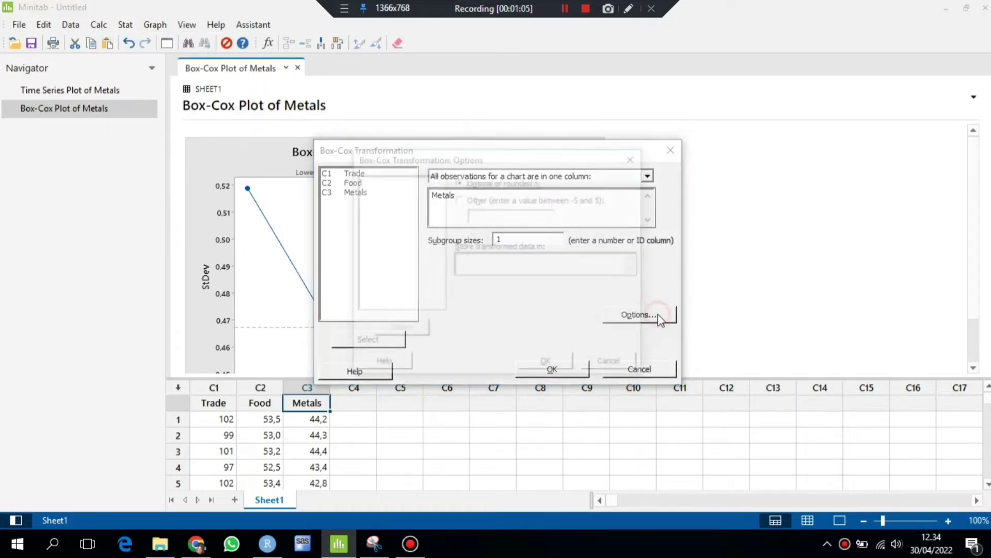
pyautogui.click(493, 260)
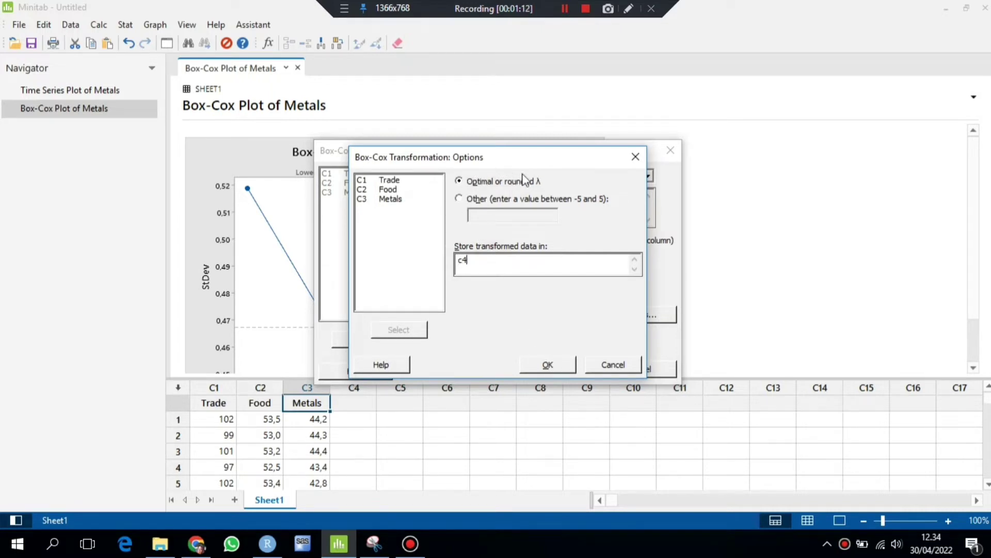
pyautogui.click(549, 364)
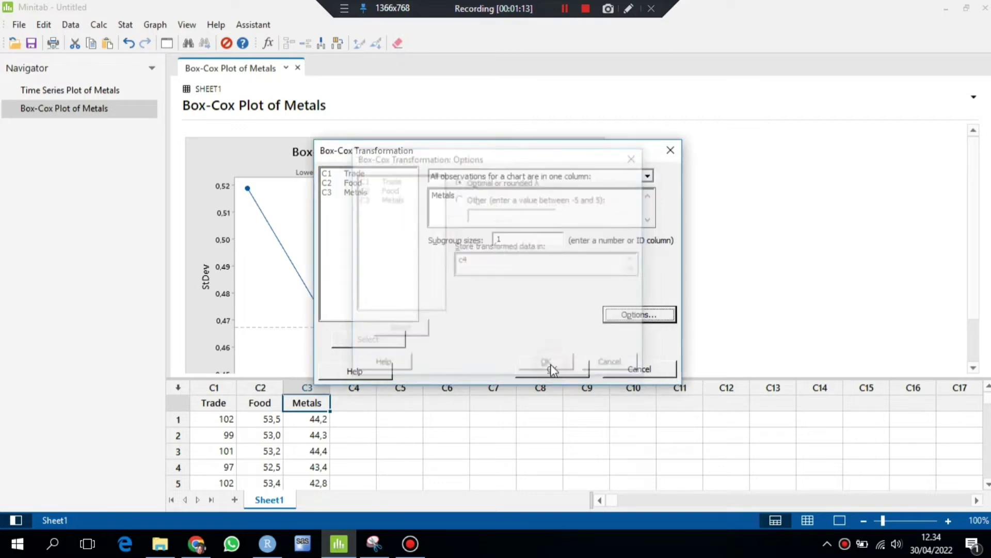
pyautogui.click(552, 369)
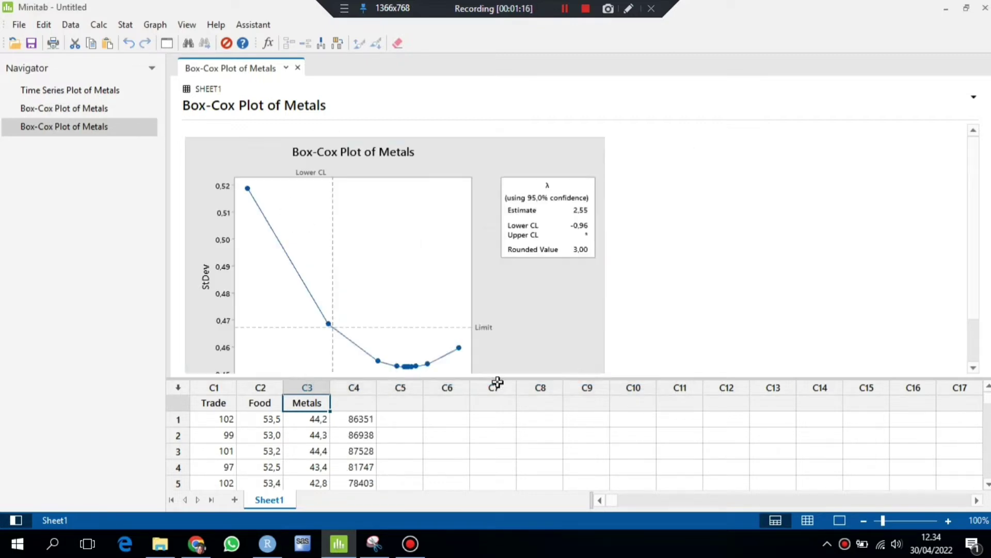
# Name column C4 of the worksheet Transformasi.
pyautogui.click(363, 406)
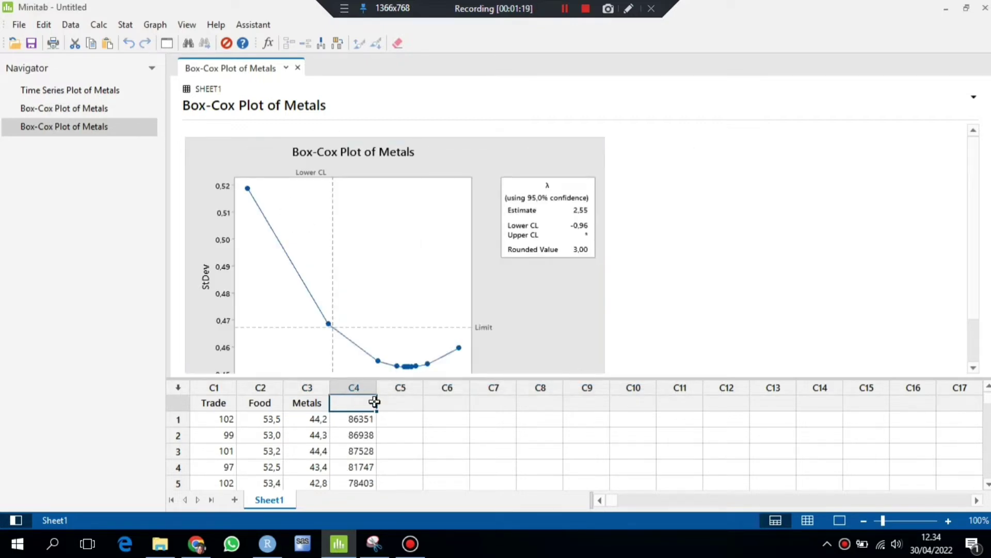
pyautogui.write('Transformasi')
pyautogui.press('Return')
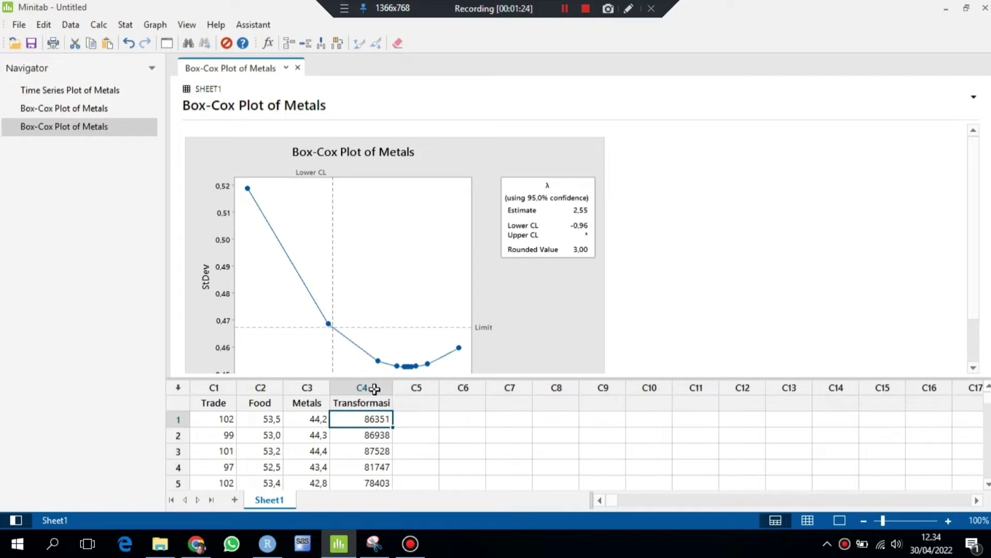
# Set up another Box-Cox transformation, replacing Metals with the Transformasi column as the data to analyse.
pyautogui.click(126, 25)
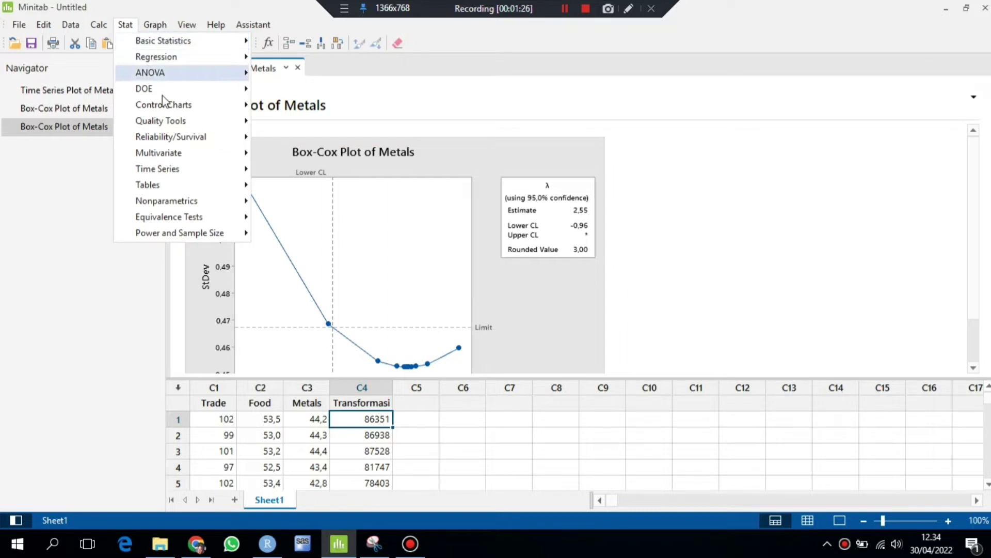
pyautogui.moveTo(222, 105)
pyautogui.click(261, 103)
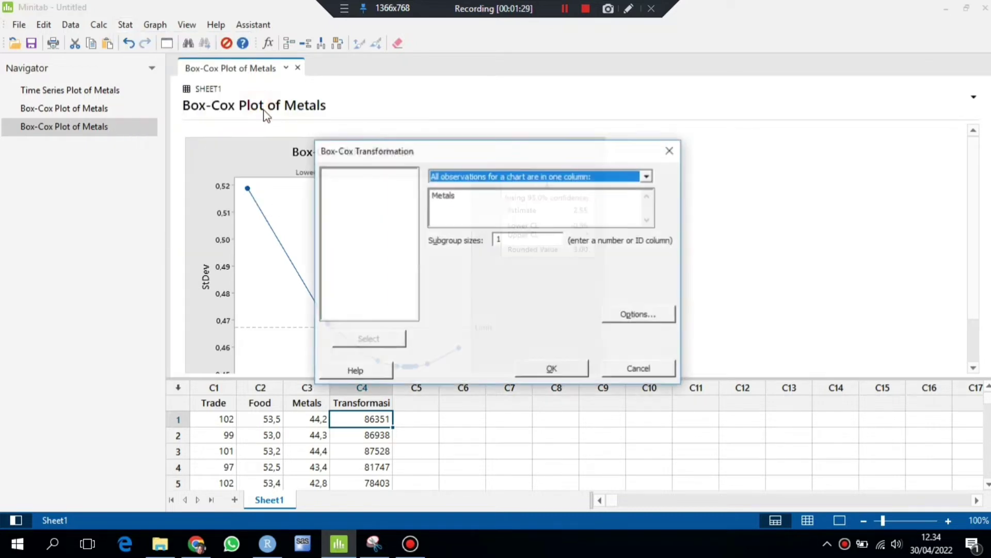
pyautogui.click(453, 201)
pyautogui.doubleClick(454, 201)
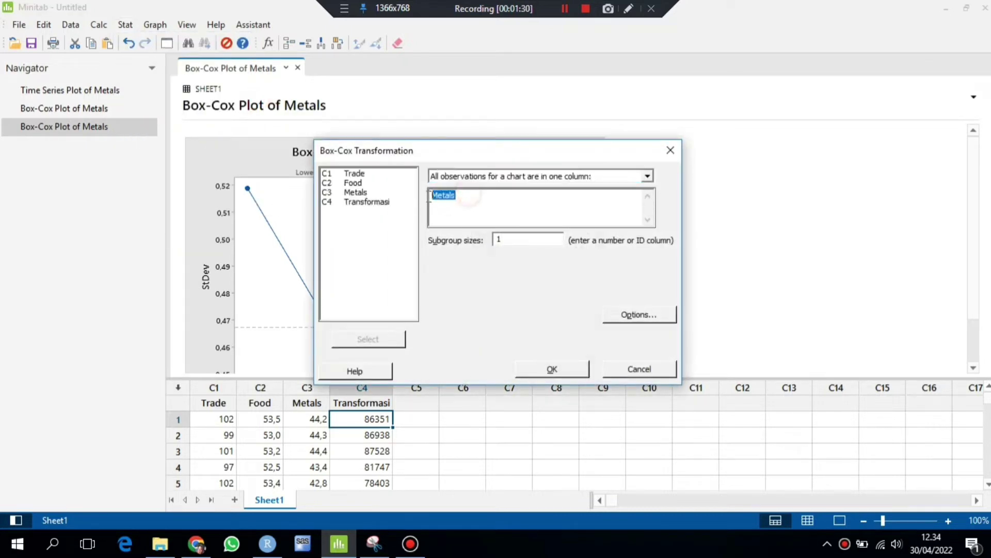
pyautogui.click(369, 202)
pyautogui.moveTo(461, 201); pyautogui.dragTo(428, 201)
pyautogui.press('Delete')
pyautogui.doubleClick(391, 202)
# Clear the storage column for transformed data in the Box-Cox options and generate the plot of Transformasi.
pyautogui.click(638, 314)
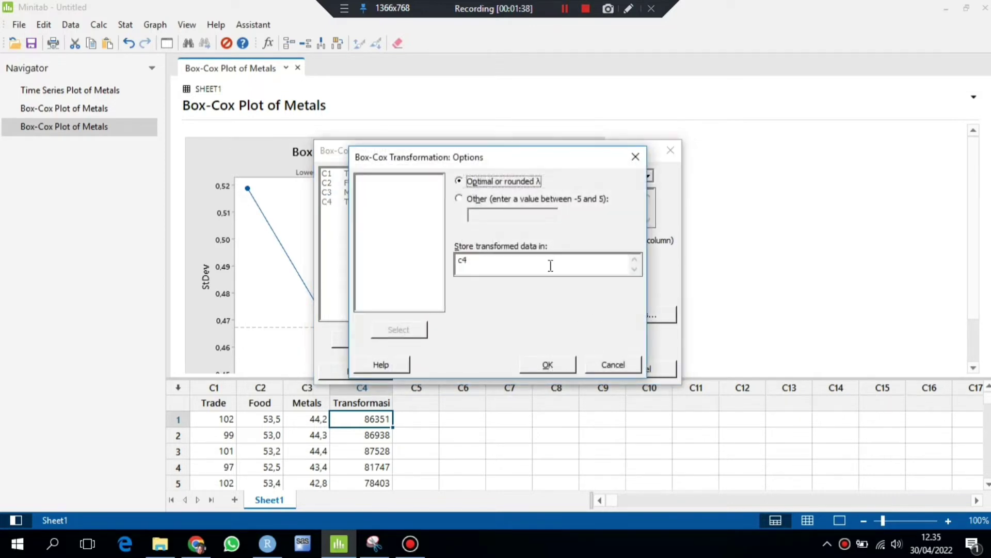
pyautogui.moveTo(550, 265); pyautogui.dragTo(454, 260)
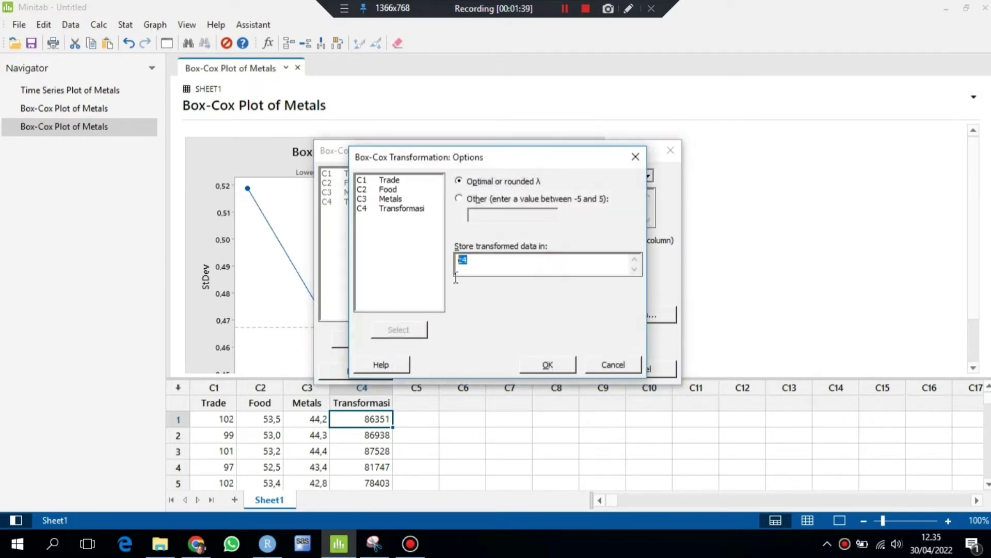
pyautogui.click(547, 364)
pyautogui.click(551, 367)
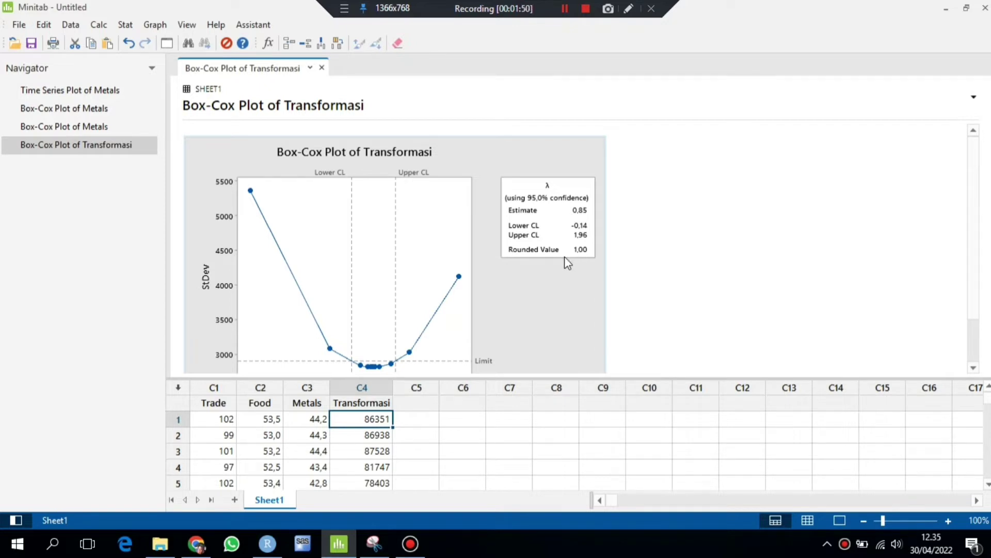
# Compute the autocorrelation function of Transformasi with the default number of lags and display its ACF plot.
pyautogui.click(129, 25)
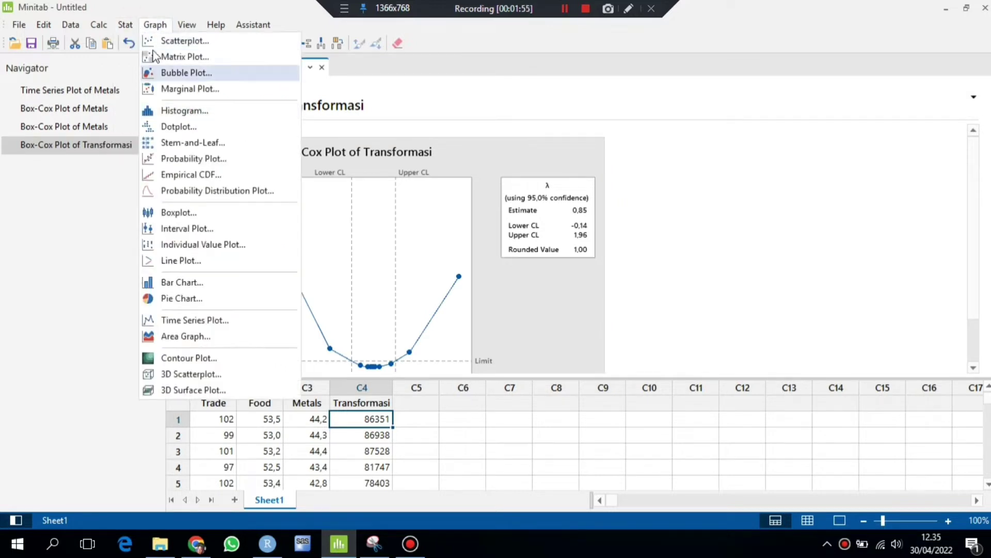
pyautogui.moveTo(189, 170)
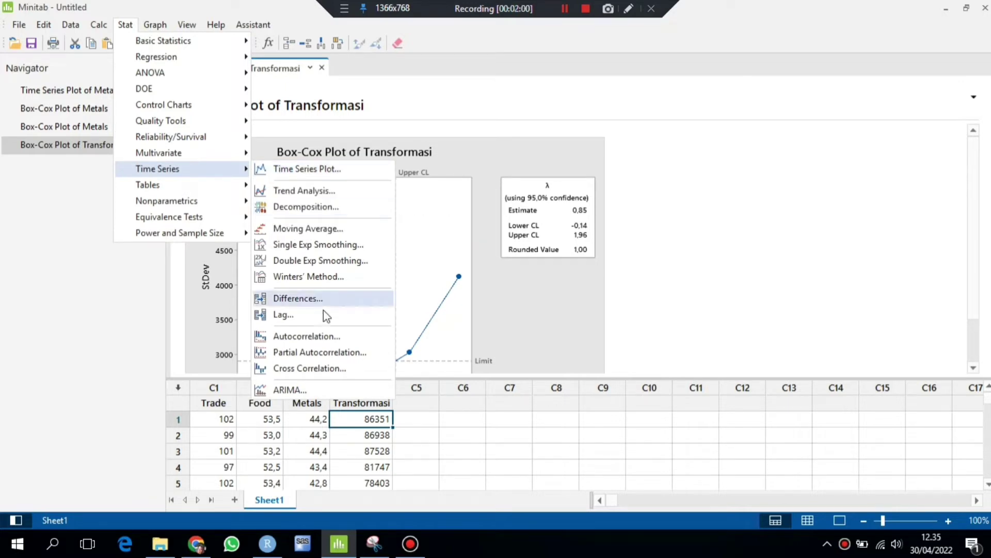
pyautogui.click(326, 338)
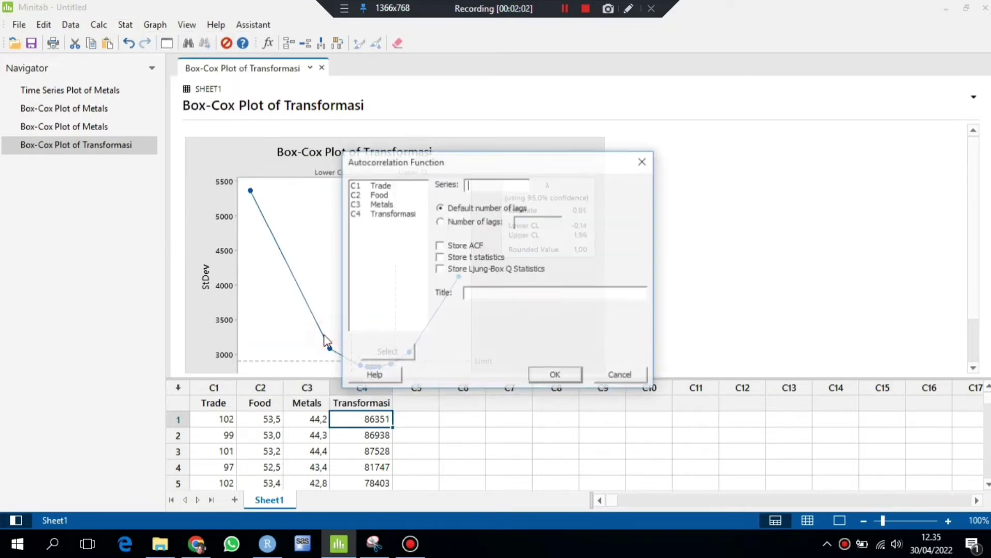
pyautogui.doubleClick(382, 214)
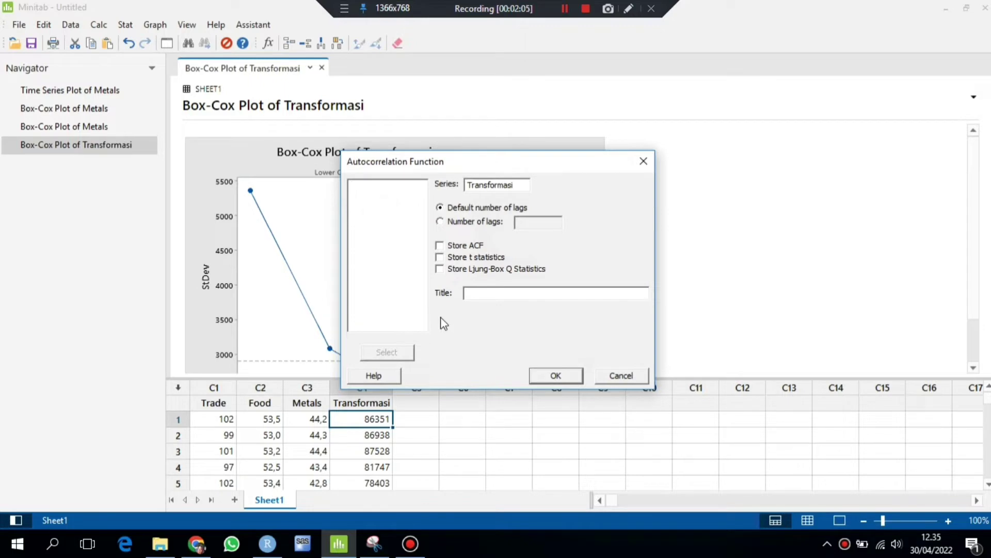
pyautogui.click(572, 376)
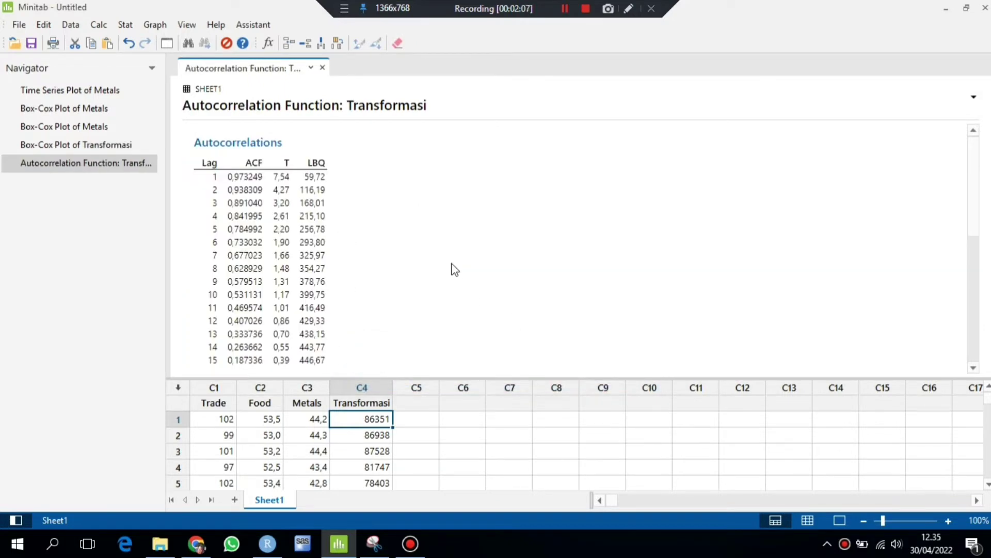
pyautogui.scroll(-5, 451, 268)
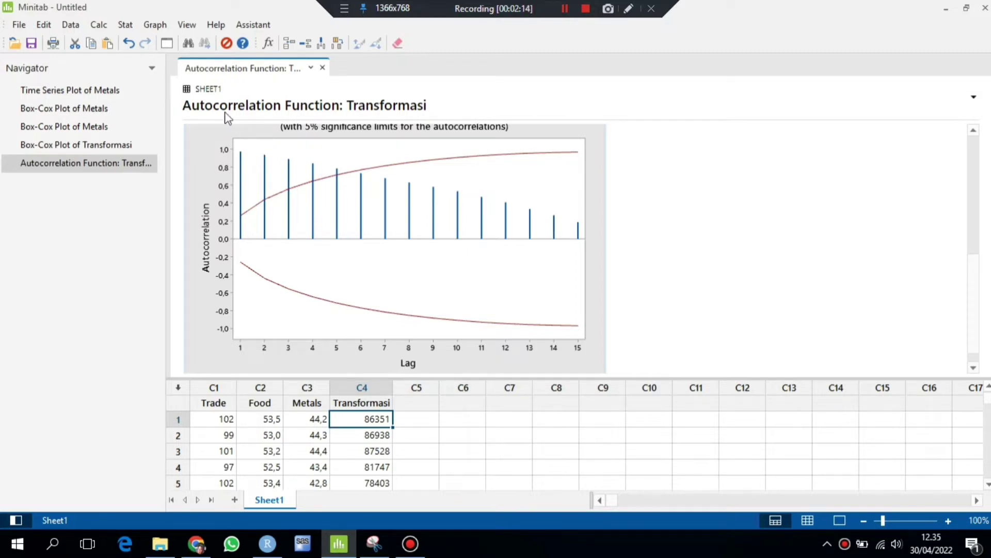
# Compute the lag-1 differences of the Transformasi series and store them in column C5.
pyautogui.click(125, 26)
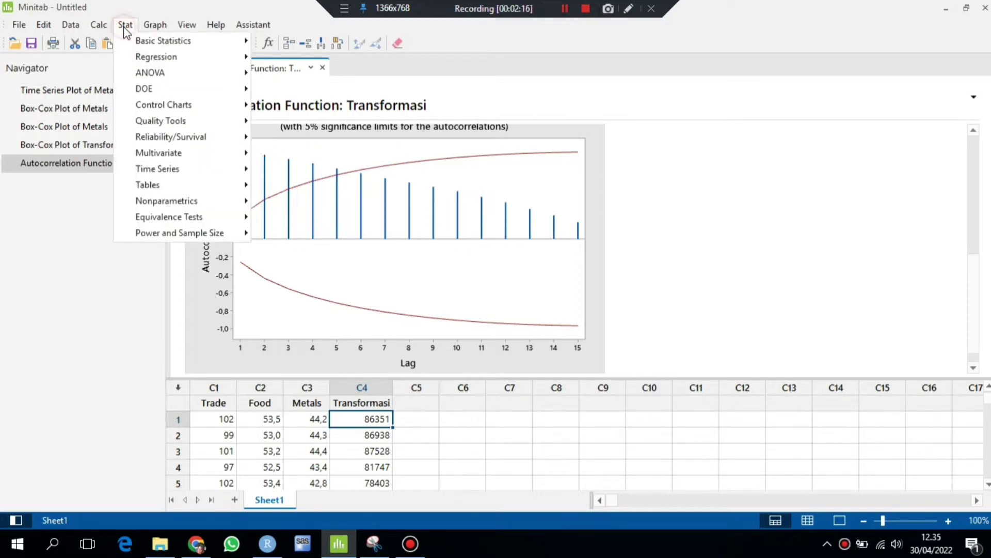
pyautogui.moveTo(190, 173)
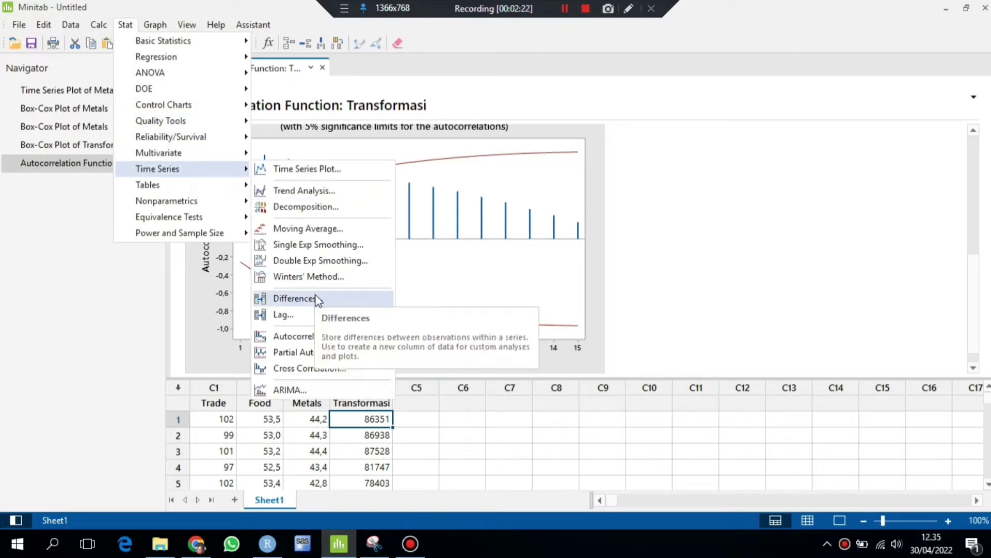
pyautogui.click(294, 298)
pyautogui.click(423, 221)
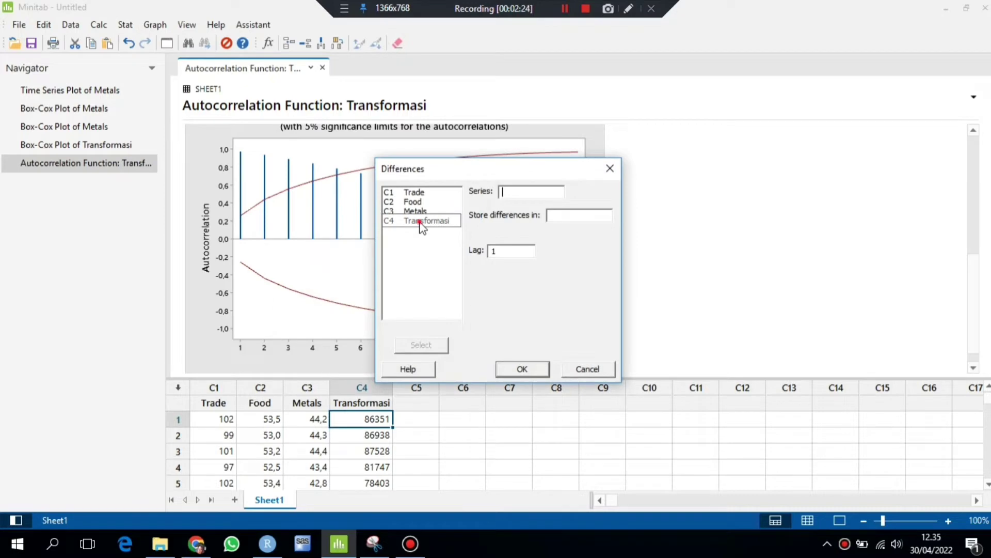
pyautogui.doubleClick(422, 222)
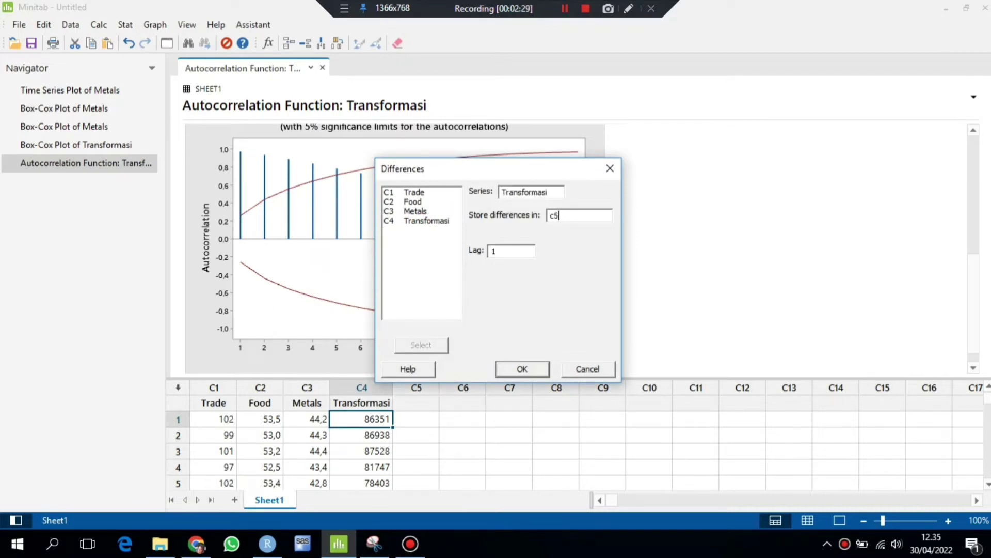
pyautogui.click(522, 368)
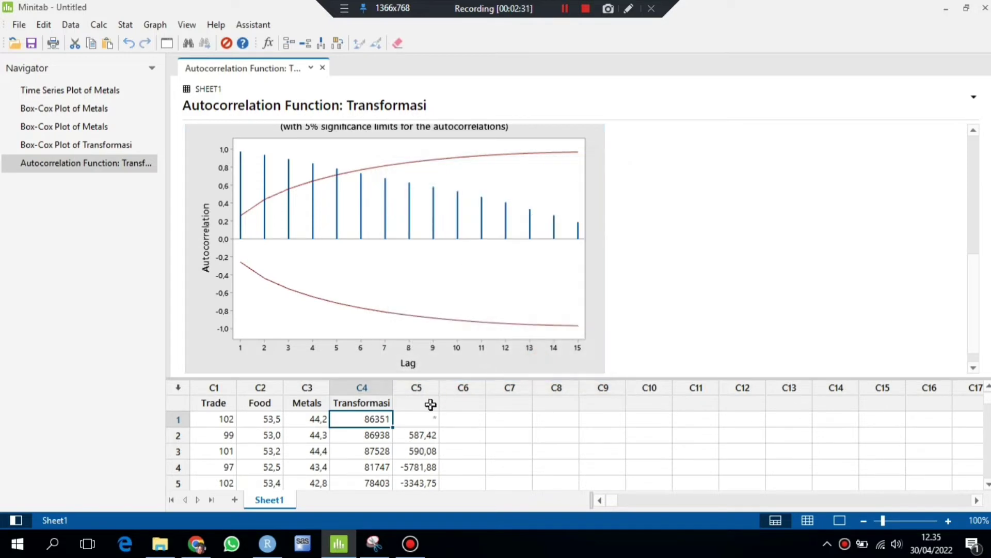
# Name column C5 of the worksheet dif1.
pyautogui.click(432, 404)
pyautogui.write('di')
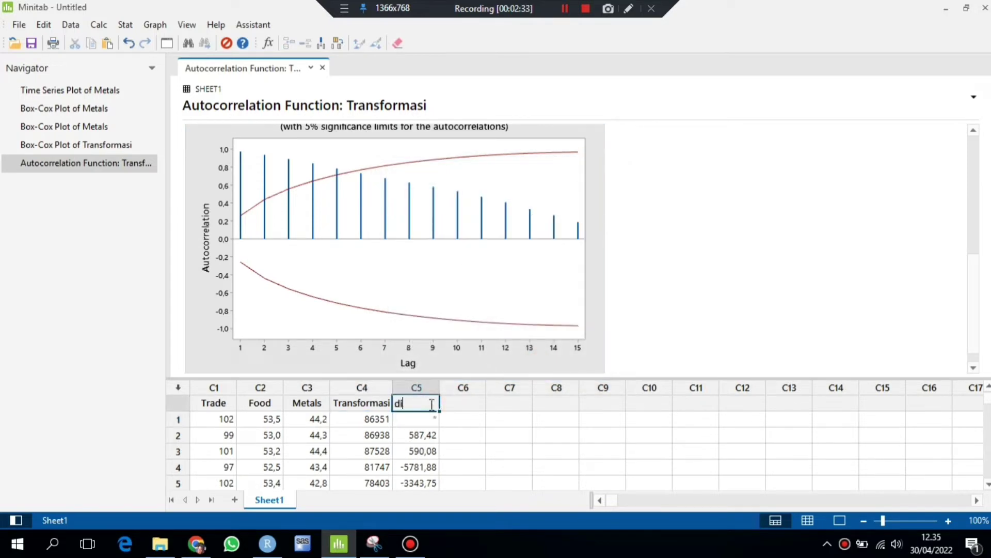
pyautogui.write('f1')
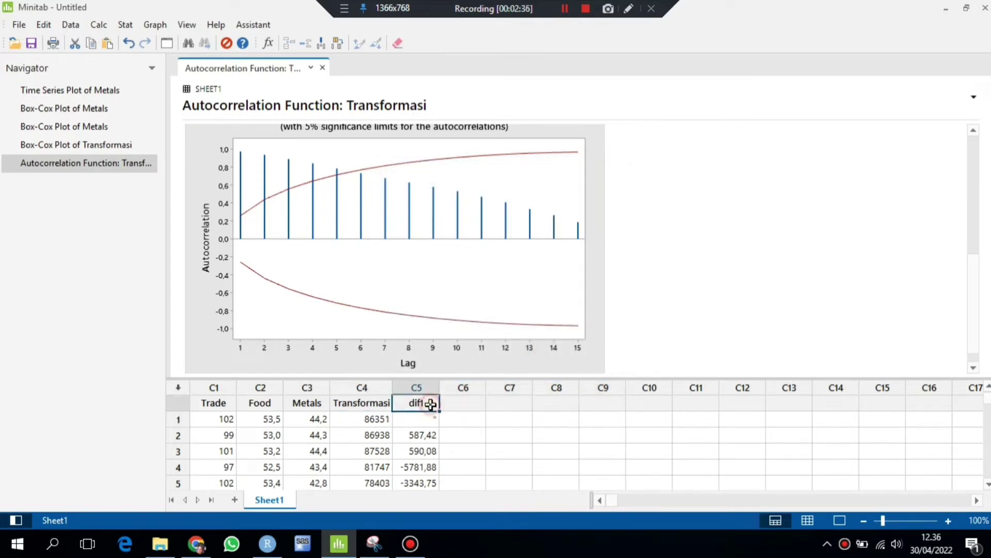
pyautogui.press('Return')
# Compute the autocorrelation function of dif1 with the default number of lags and display its ACF plot.
pyautogui.click(129, 25)
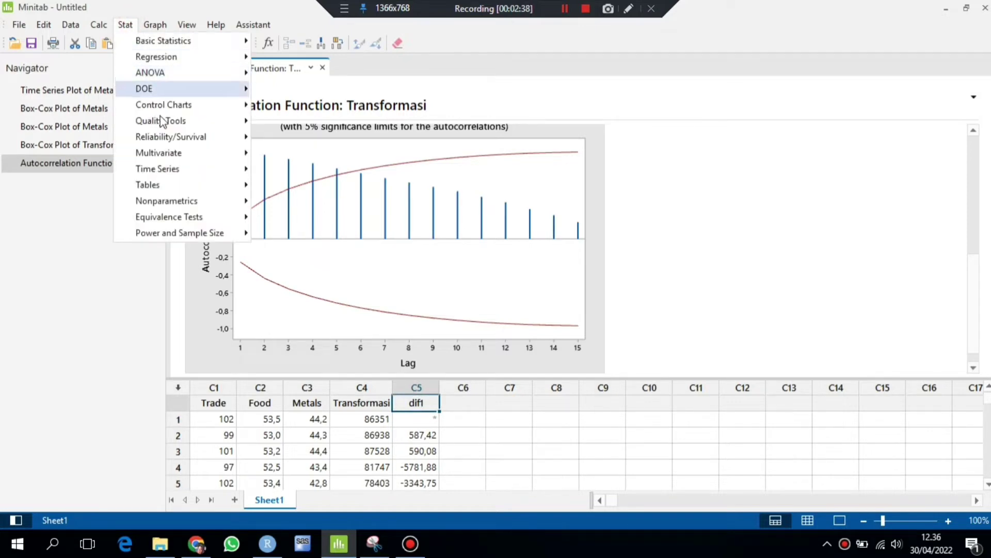
pyautogui.moveTo(211, 173)
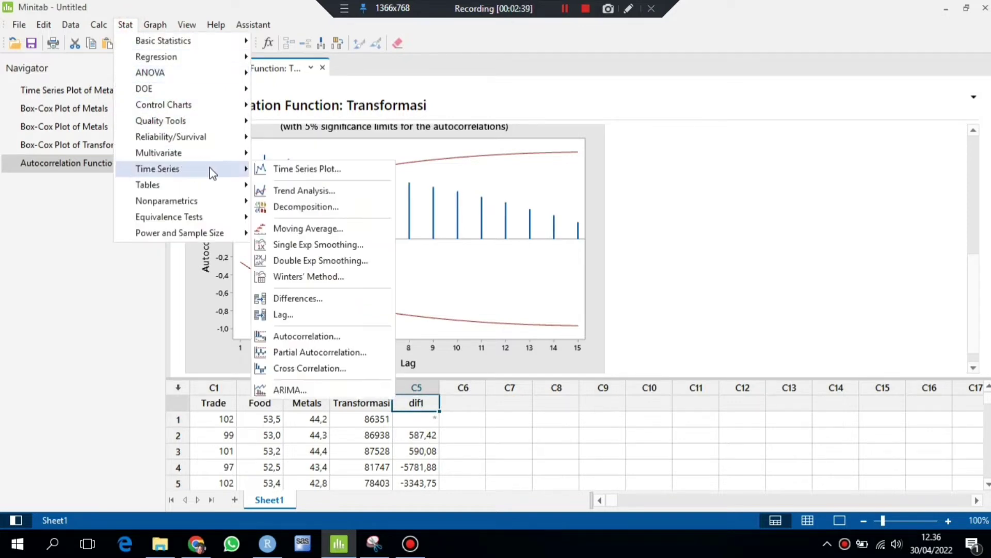
pyautogui.click(321, 336)
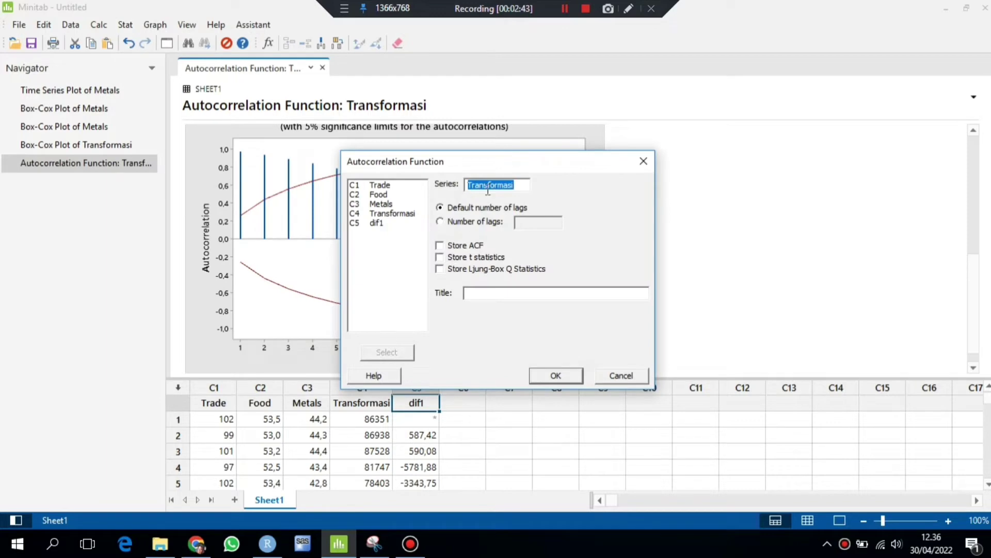
pyautogui.doubleClick(377, 223)
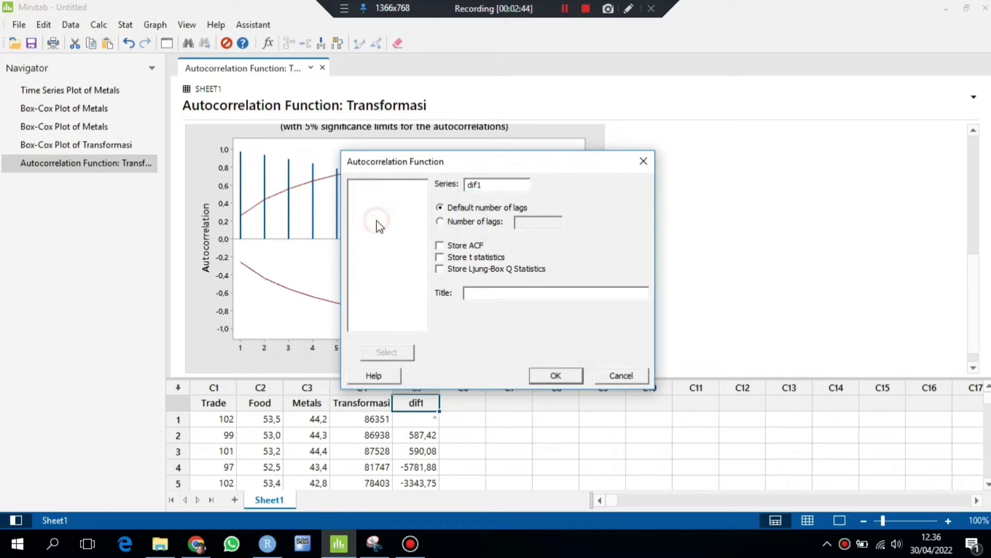
pyautogui.click(549, 376)
pyautogui.scroll(-5, 444, 255)
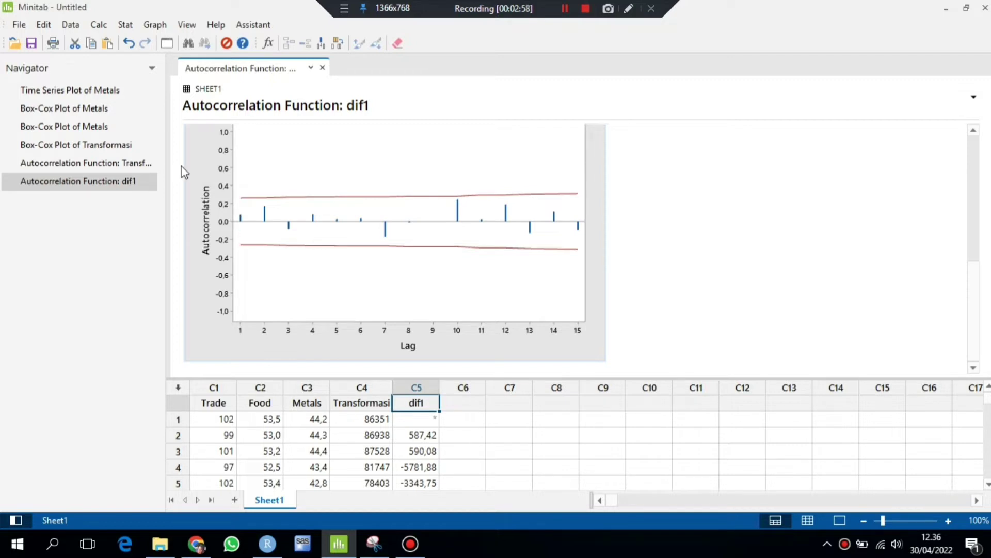
# Compute the lag-1 differences of the dif1 series and store them in column C6.
pyautogui.click(131, 29)
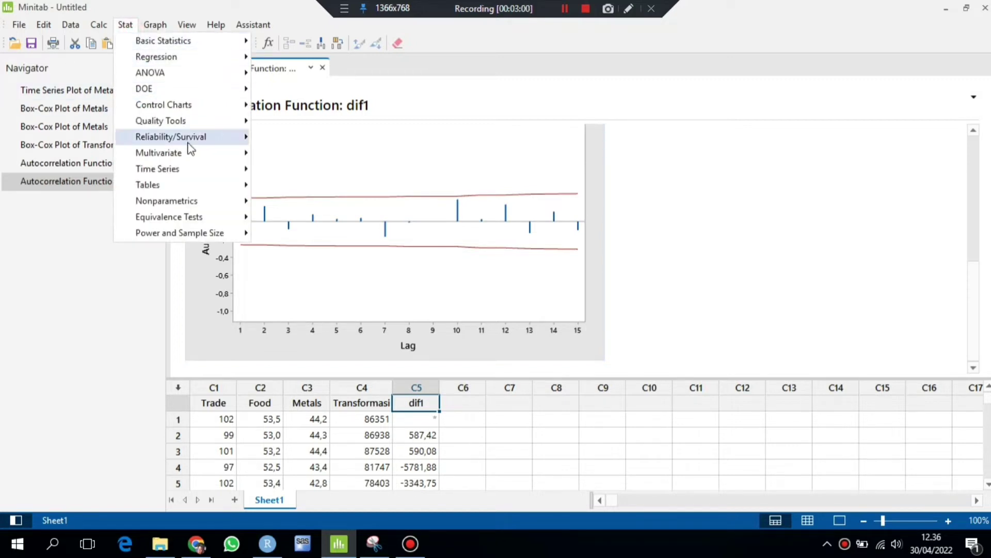
pyautogui.moveTo(207, 168)
pyautogui.click(302, 295)
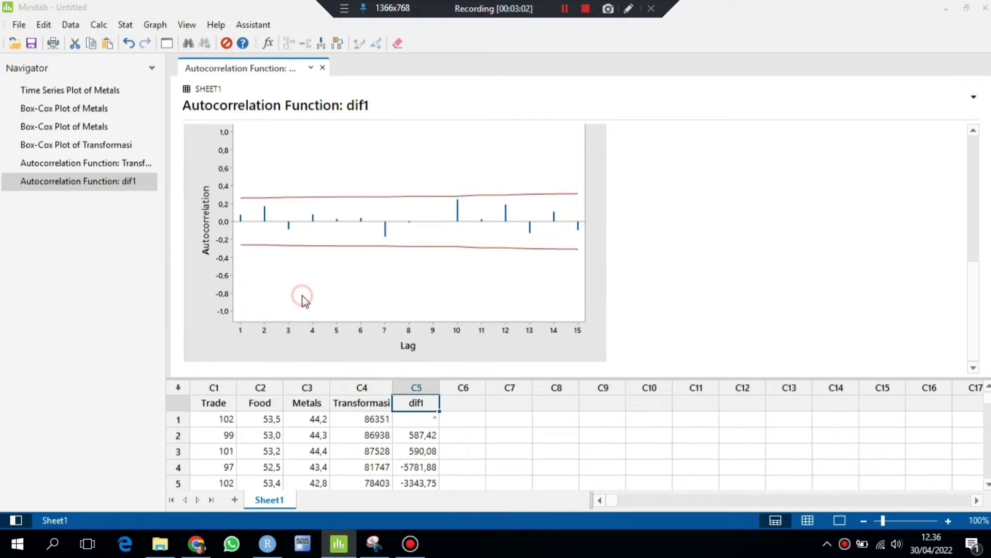
pyautogui.click(428, 230)
pyautogui.doubleClick(428, 230)
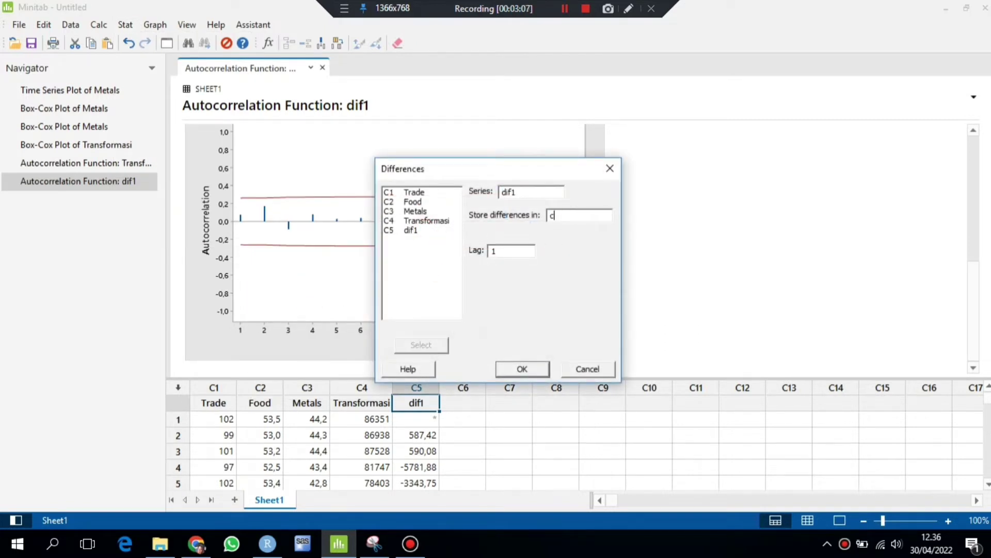
pyautogui.click(535, 369)
# Name column C6 of the worksheet dif2.
pyautogui.click(480, 408)
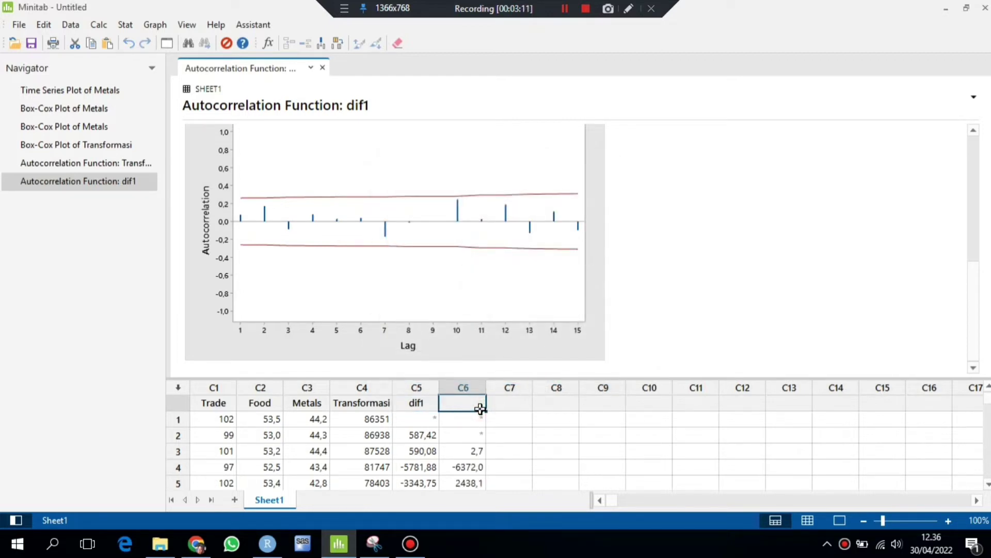
pyautogui.write('dif2')
pyautogui.press('Return')
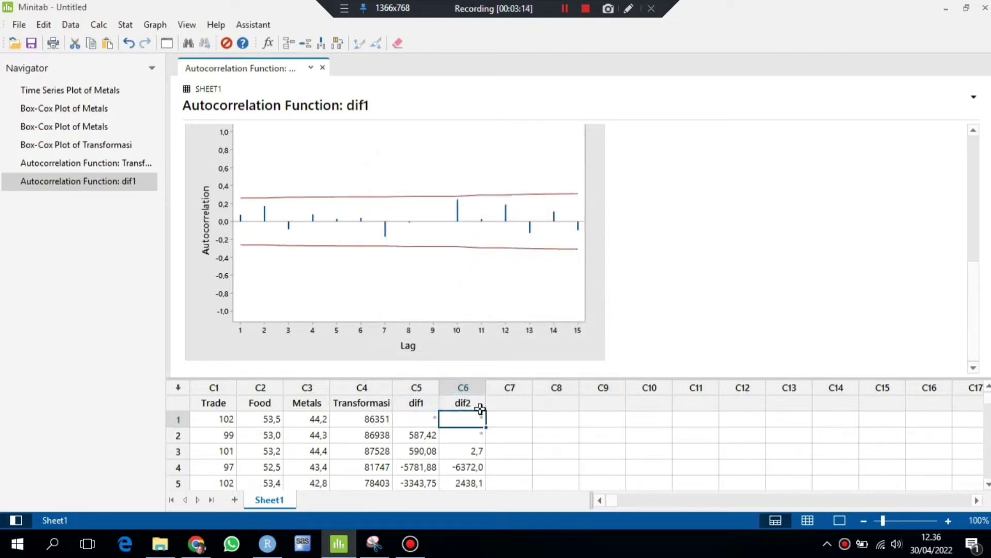
# Compute the autocorrelation function of dif2 with the default number of lags and review its plot and table.
pyautogui.click(129, 25)
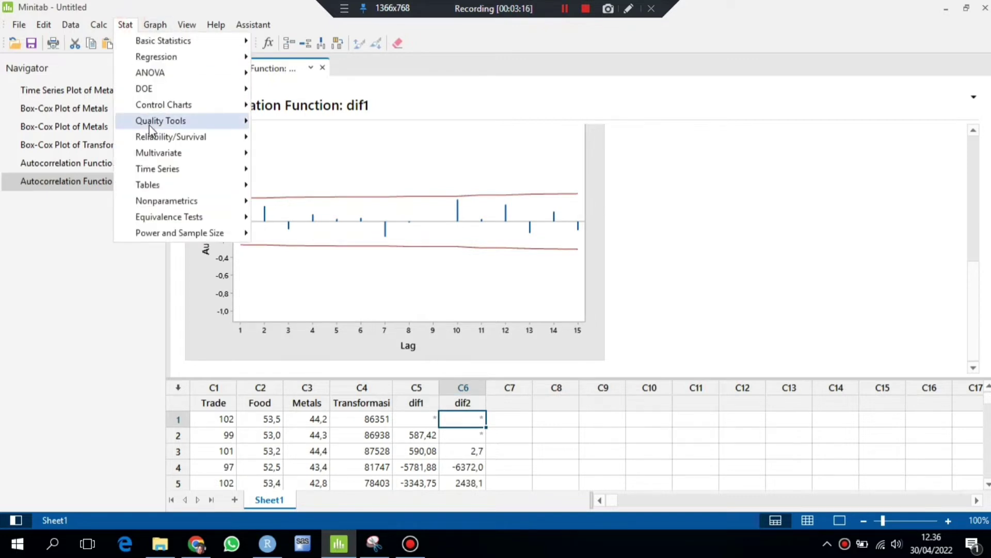
pyautogui.moveTo(200, 169)
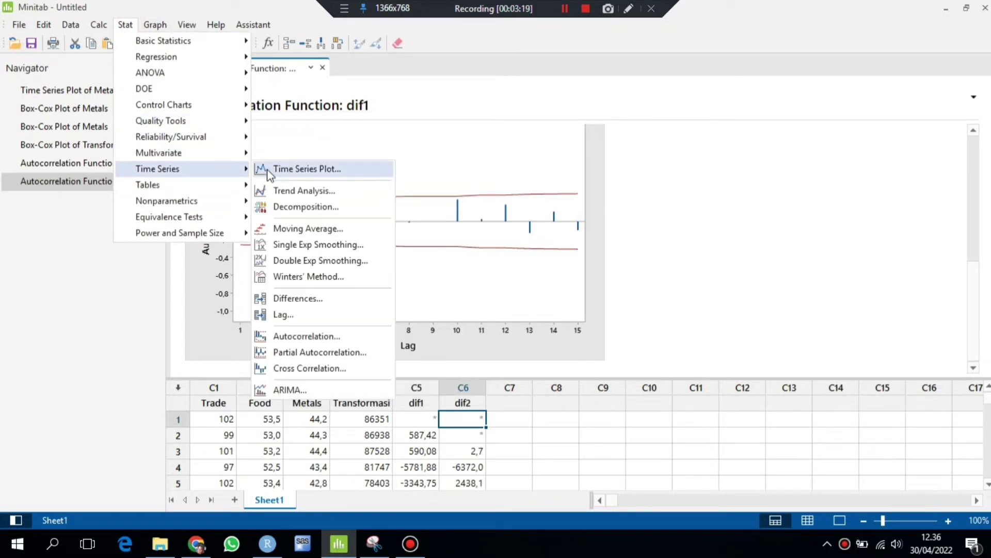
pyautogui.click(332, 337)
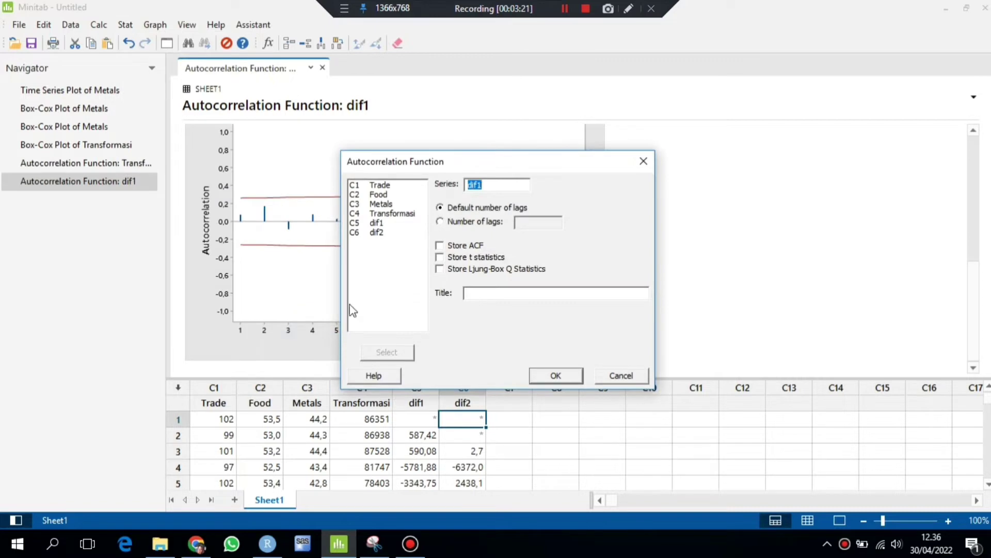
pyautogui.doubleClick(381, 239)
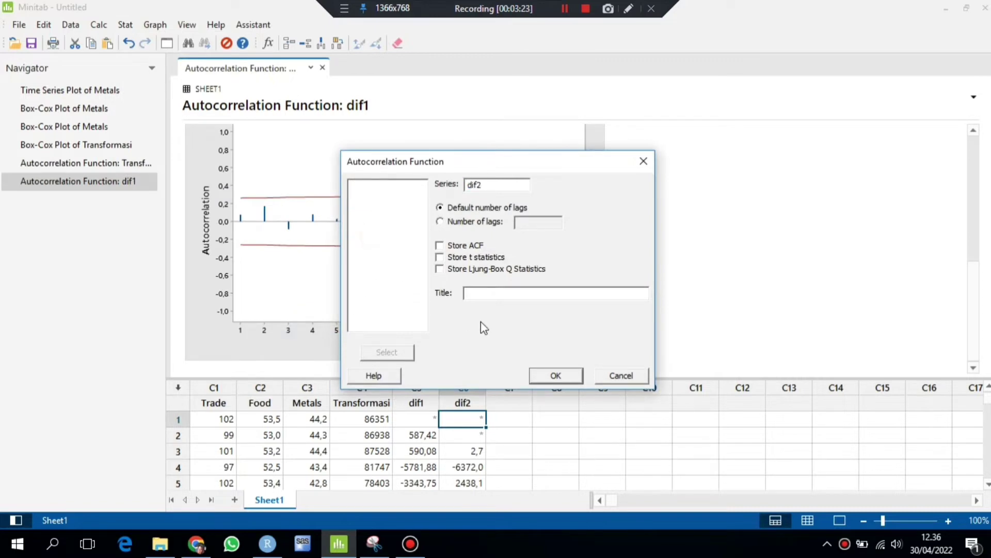
pyautogui.click(556, 376)
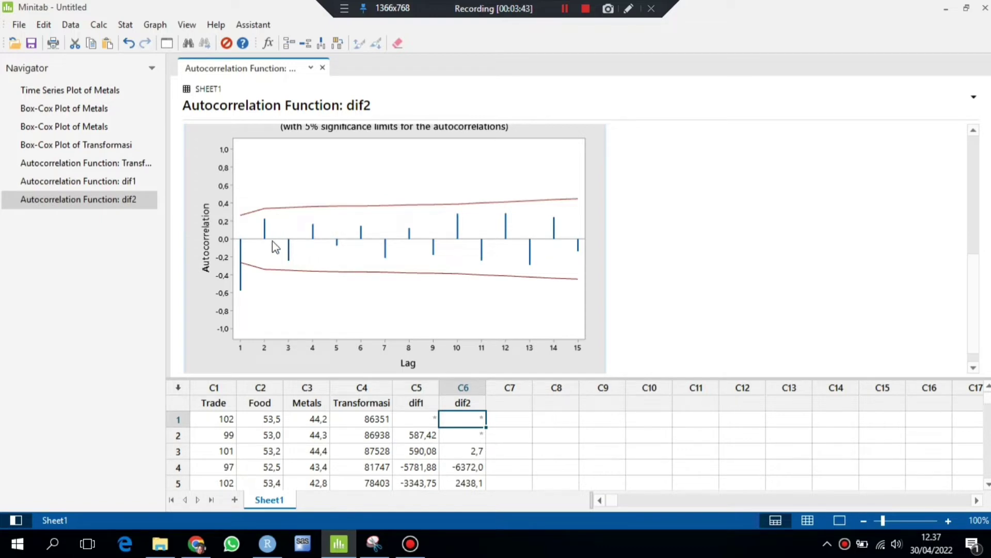
pyautogui.scroll(3, 302, 253)
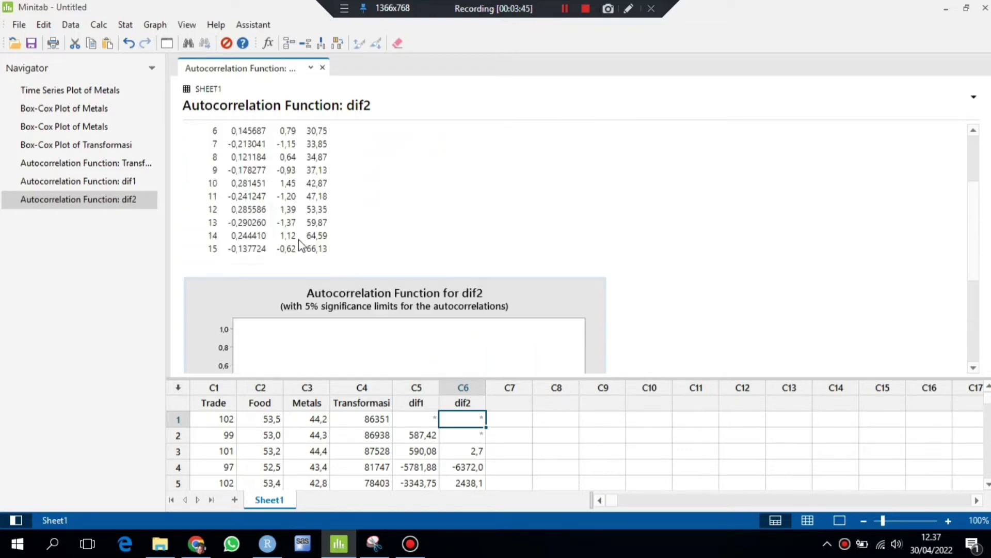
# Compute the partial autocorrelation function of dif2 with the default number of lags and display its PACF plot.
pyautogui.click(123, 25)
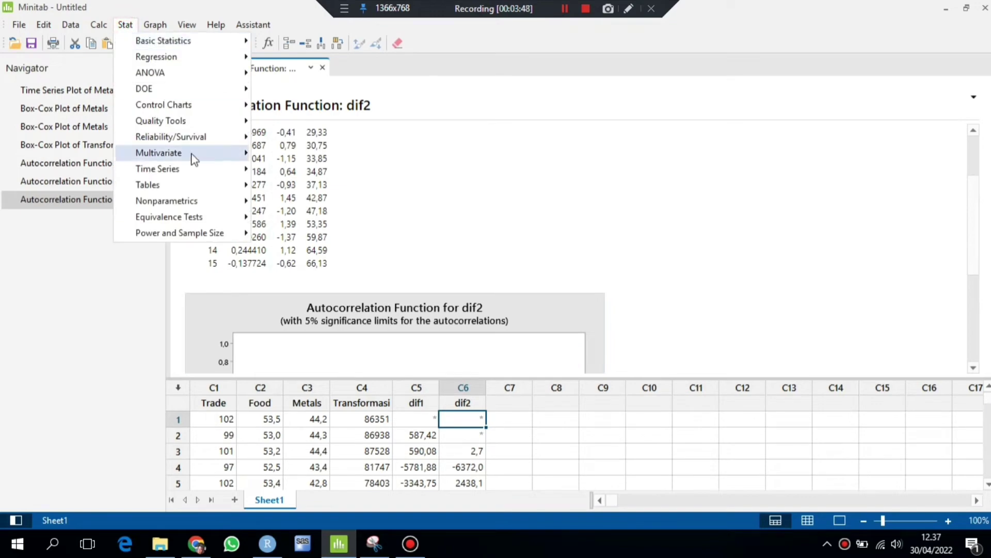
pyautogui.moveTo(195, 170)
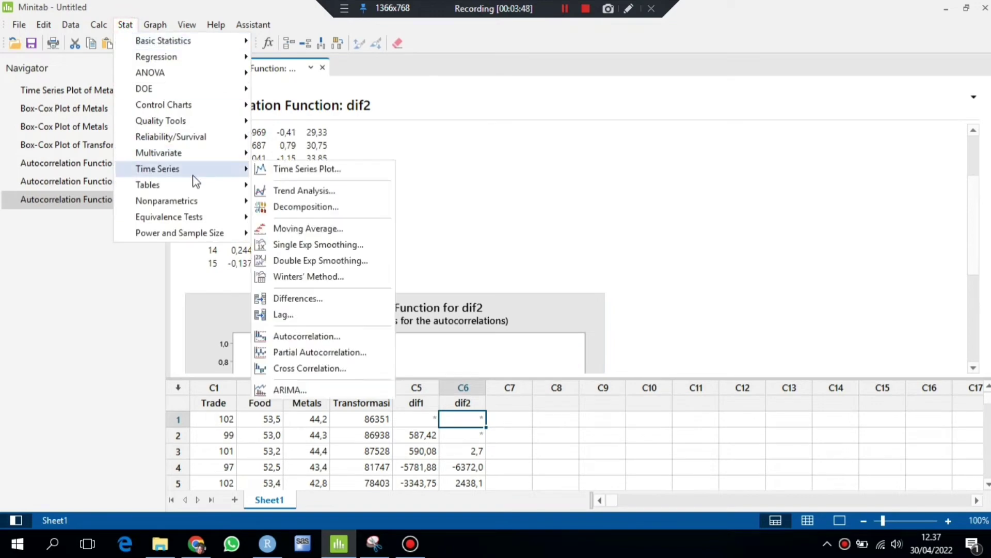
pyautogui.click(322, 353)
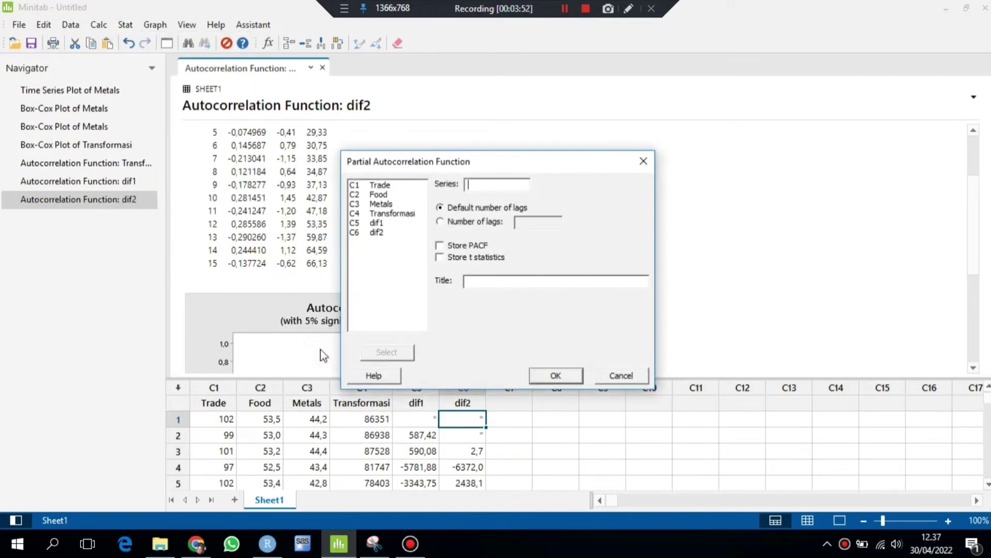
pyautogui.doubleClick(377, 233)
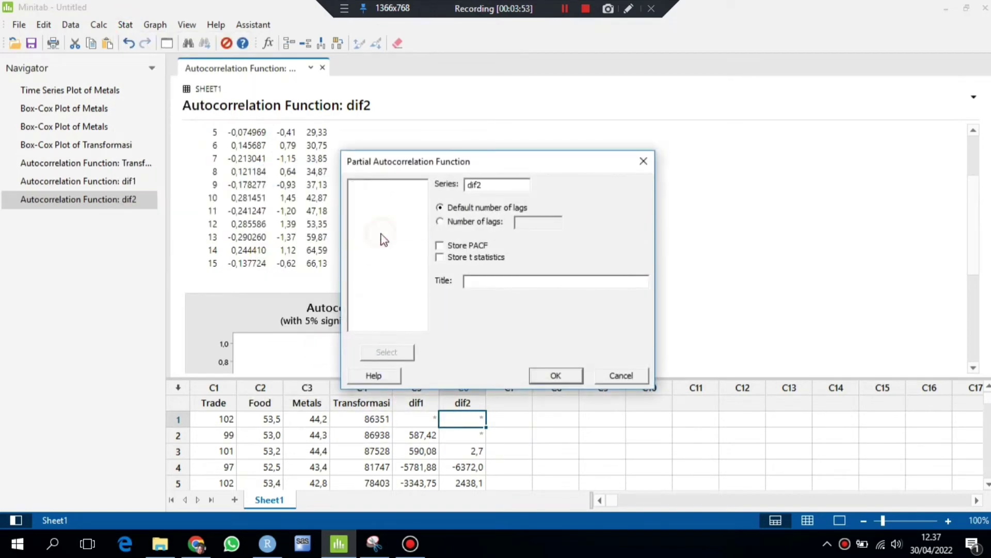
pyautogui.click(555, 375)
pyautogui.scroll(-5, 266, 211)
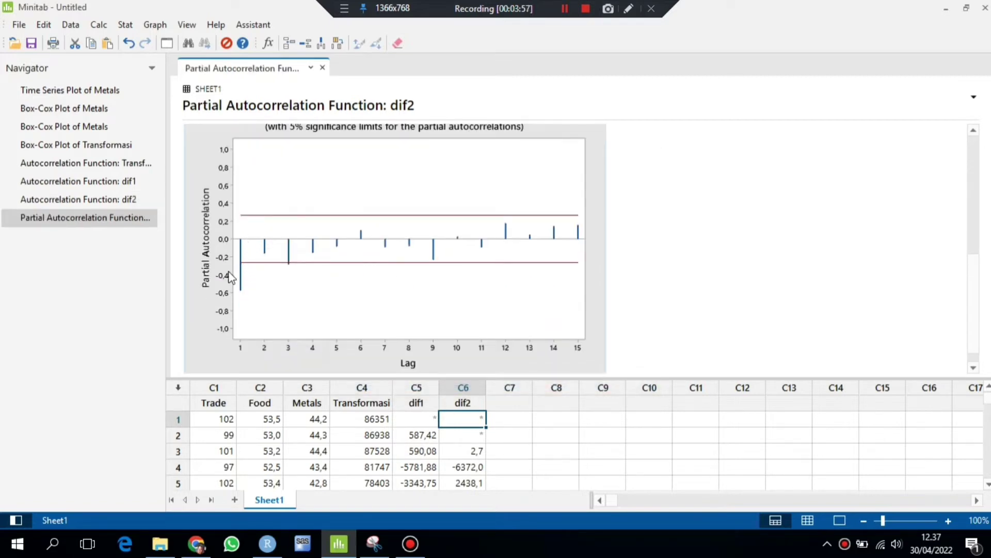
pyautogui.scroll(-3, 247, 270)
# Set up a nonseasonal ARIMA model for the Metals series with autoregressive order 1 and difference order 2.
pyautogui.click(125, 26)
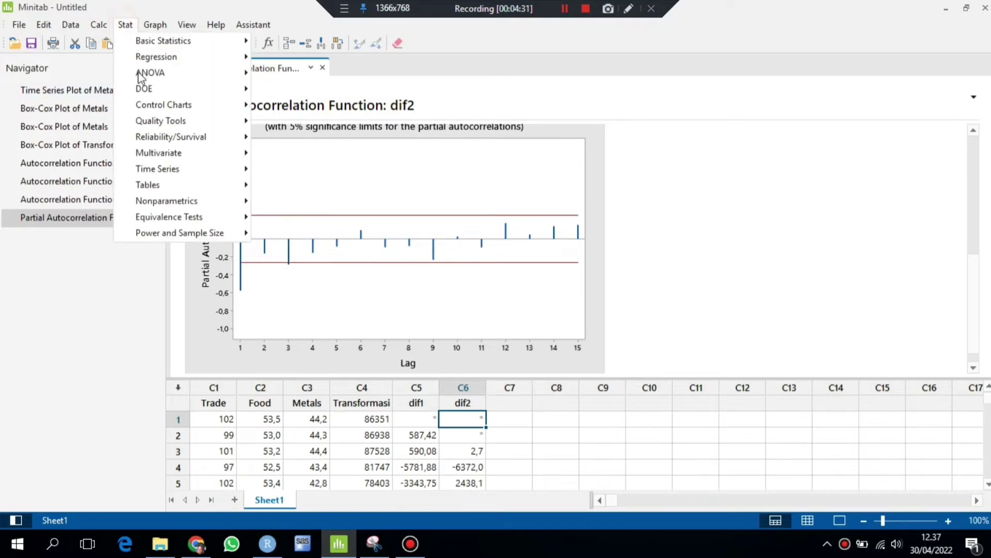
pyautogui.moveTo(199, 170)
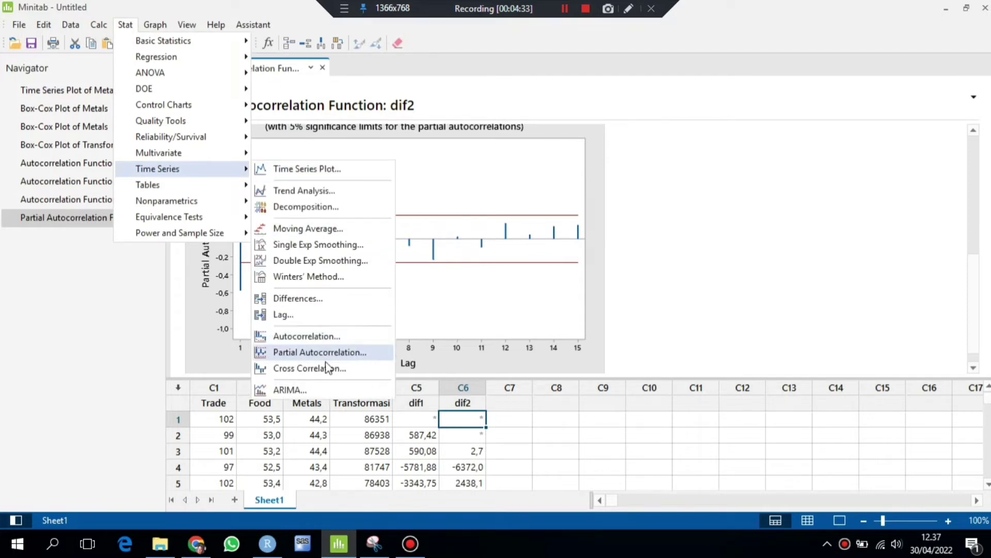
pyautogui.click(327, 387)
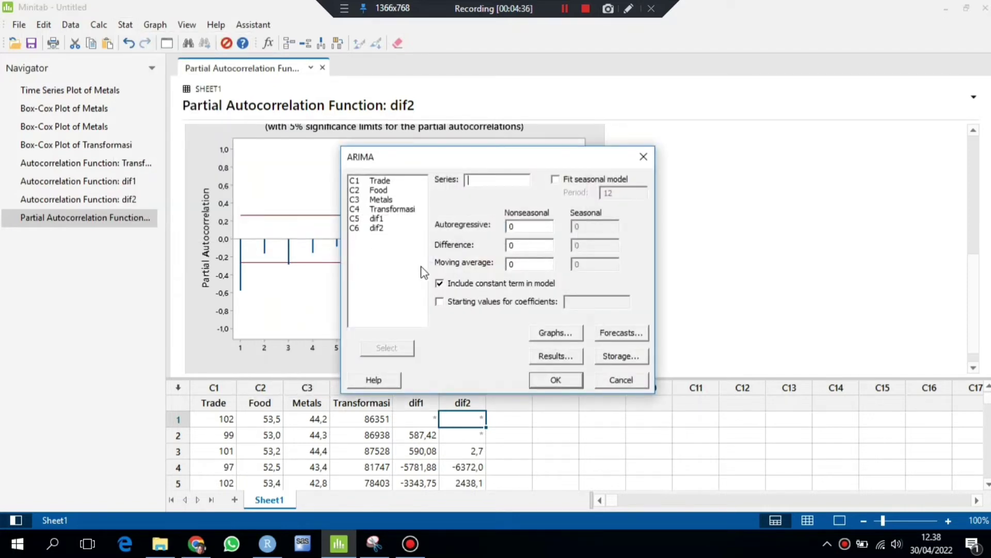
pyautogui.doubleClick(381, 200)
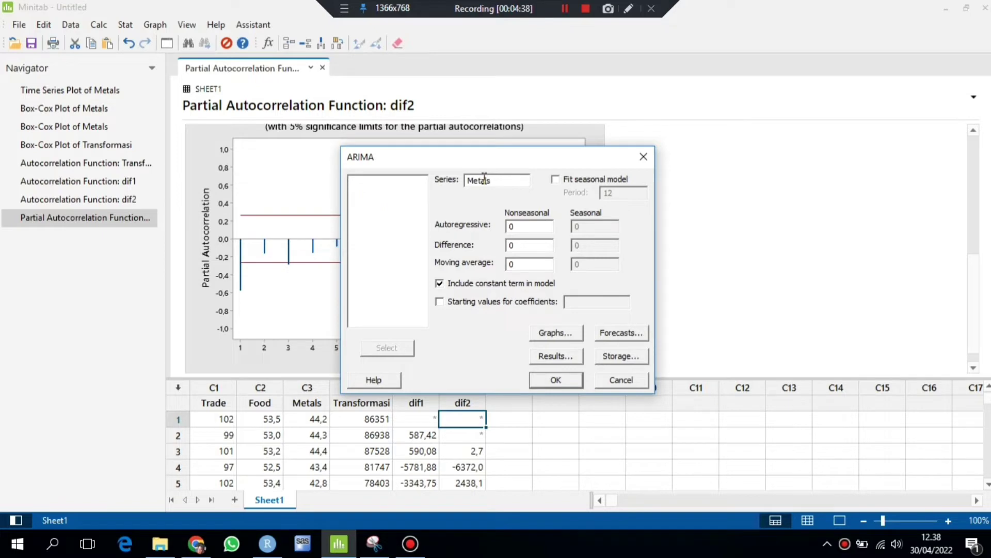
pyautogui.click(528, 226)
pyautogui.write('1')
pyautogui.click(543, 244)
pyautogui.press('BackSpace')
pyautogui.write('2')
# Enable storage of the residuals for the ARIMA model of Metals and fit the model.
pyautogui.click(615, 358)
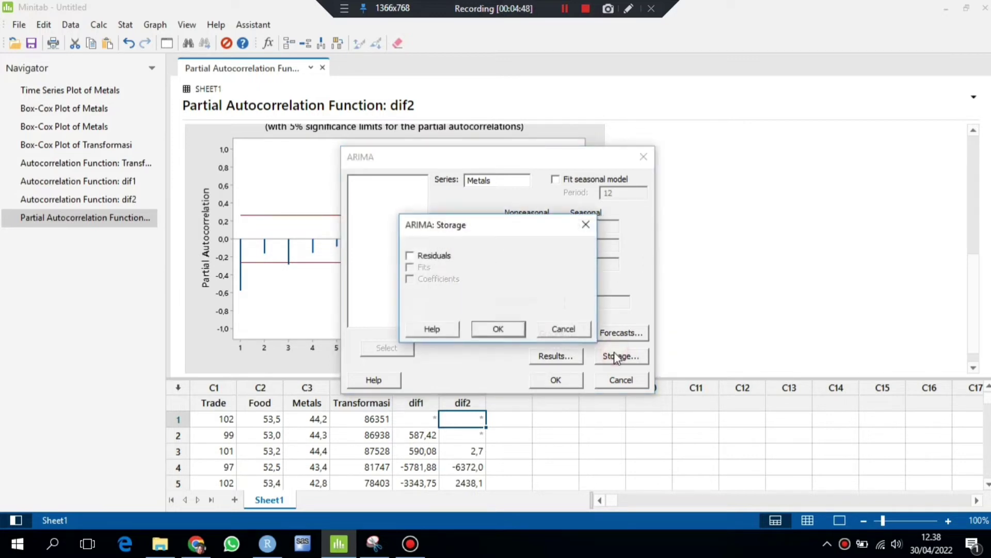
pyautogui.click(422, 256)
pyautogui.click(502, 327)
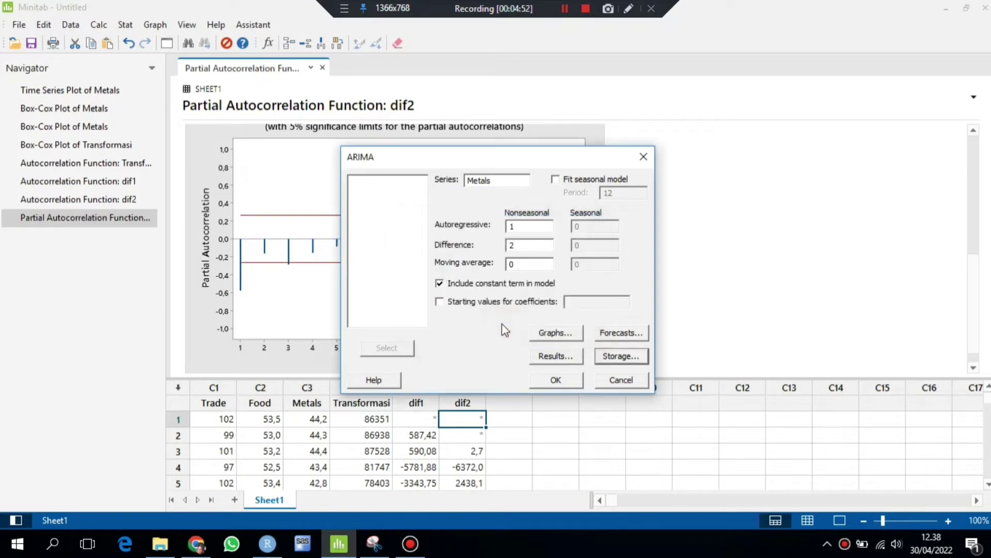
pyautogui.click(553, 381)
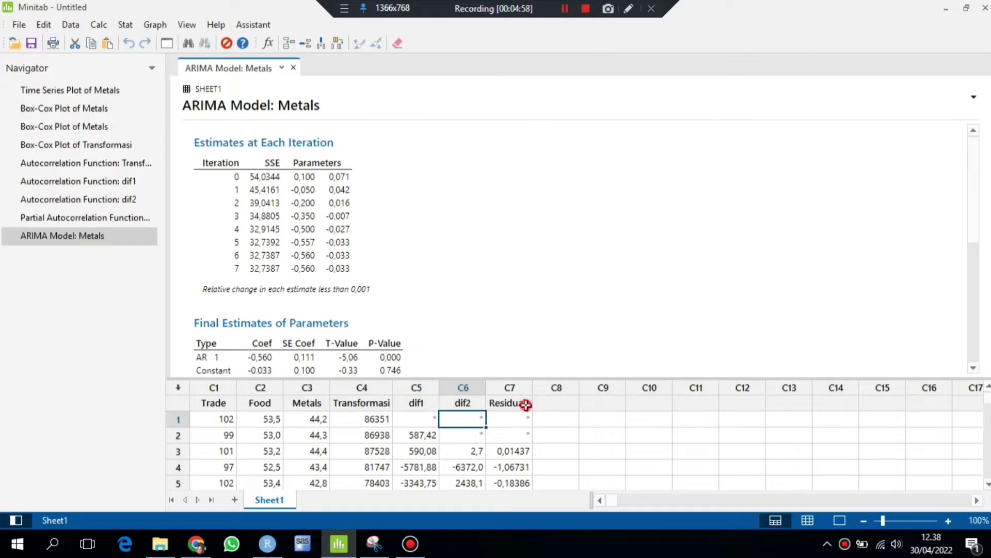
# Rename the Residuals column C7 as 1,2,0 and review the ARIMA model's parameter estimates and Ljung-Box statistics.
pyautogui.click(525, 401)
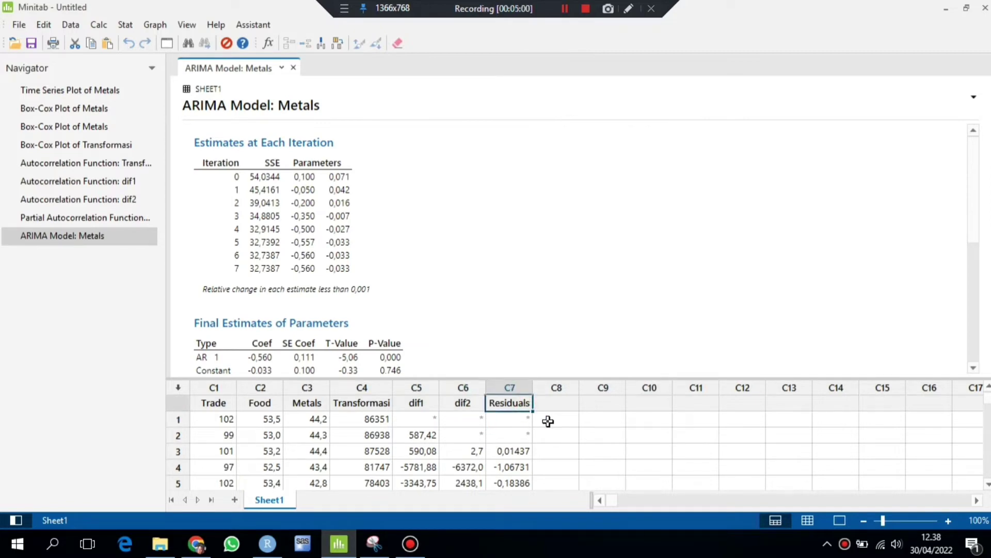
pyautogui.write('1,2,0')
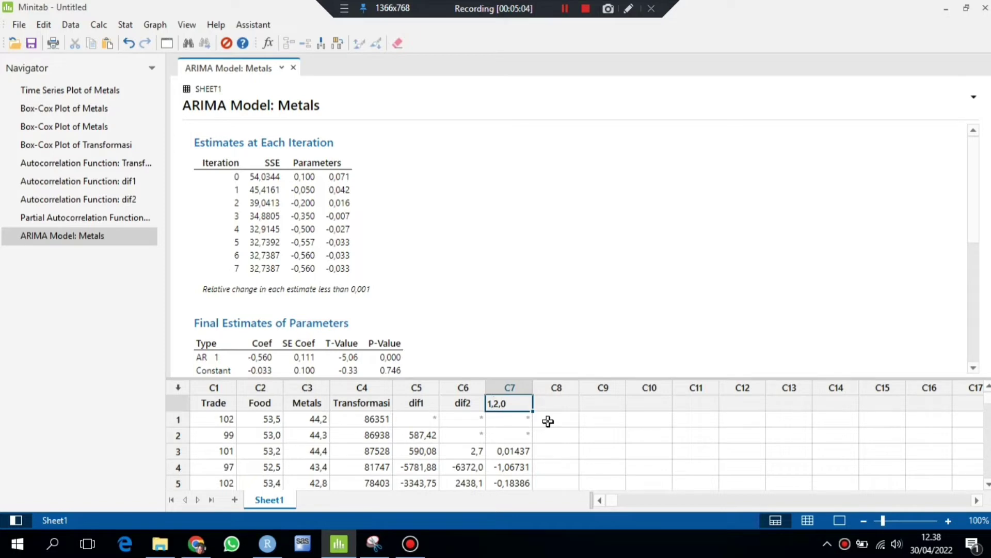
pyautogui.press('Return')
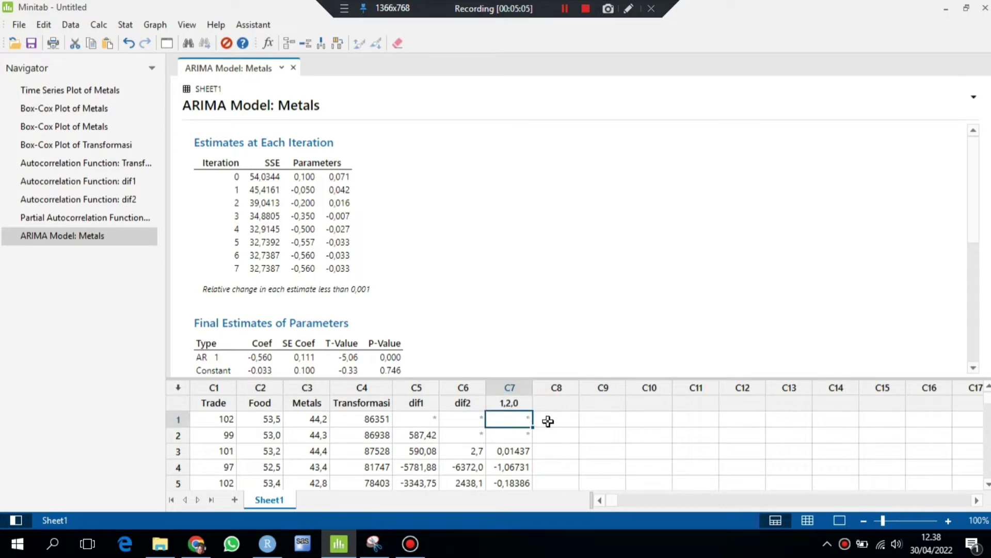
pyautogui.click(509, 404)
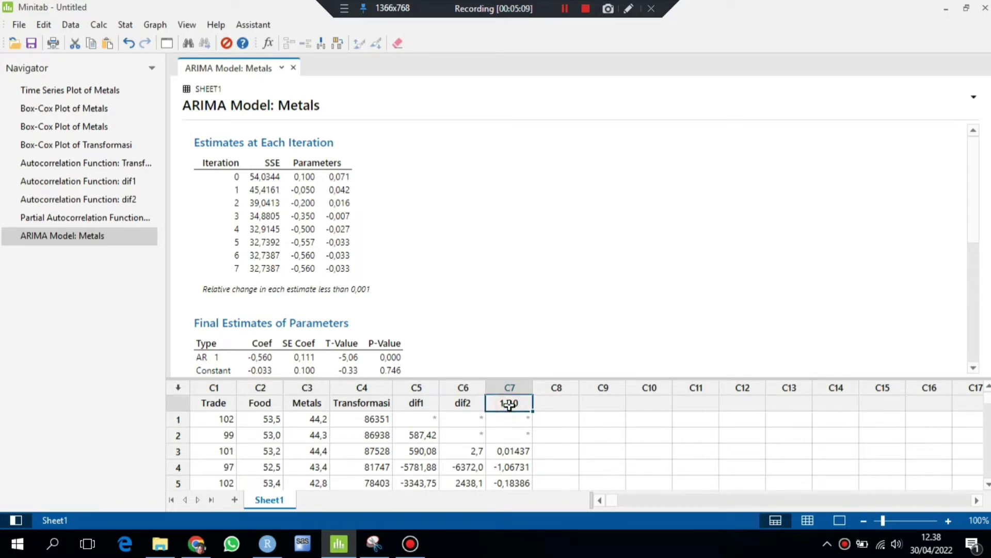
pyautogui.scroll(-2, 433, 287)
pyautogui.scroll(1, 398, 193)
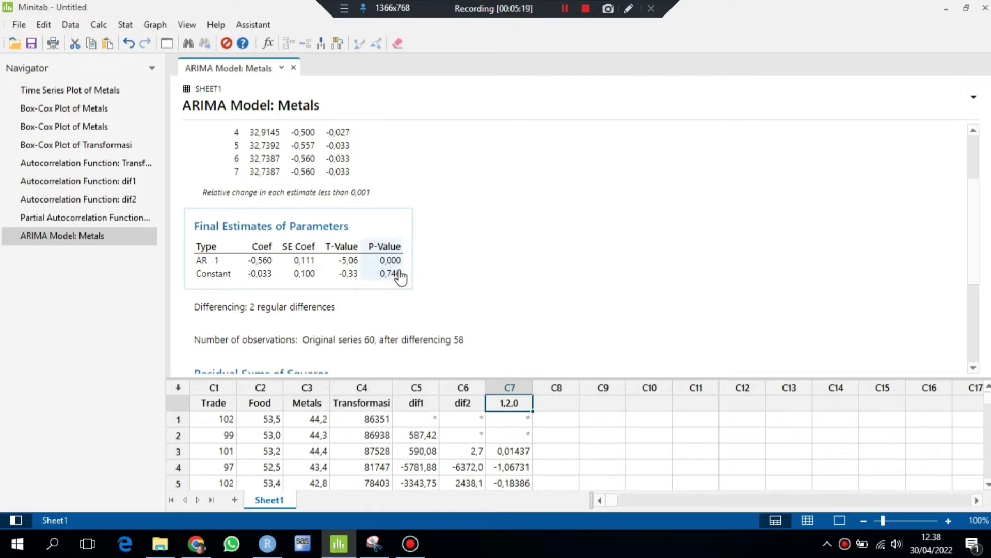
pyautogui.scroll(-3, 400, 278)
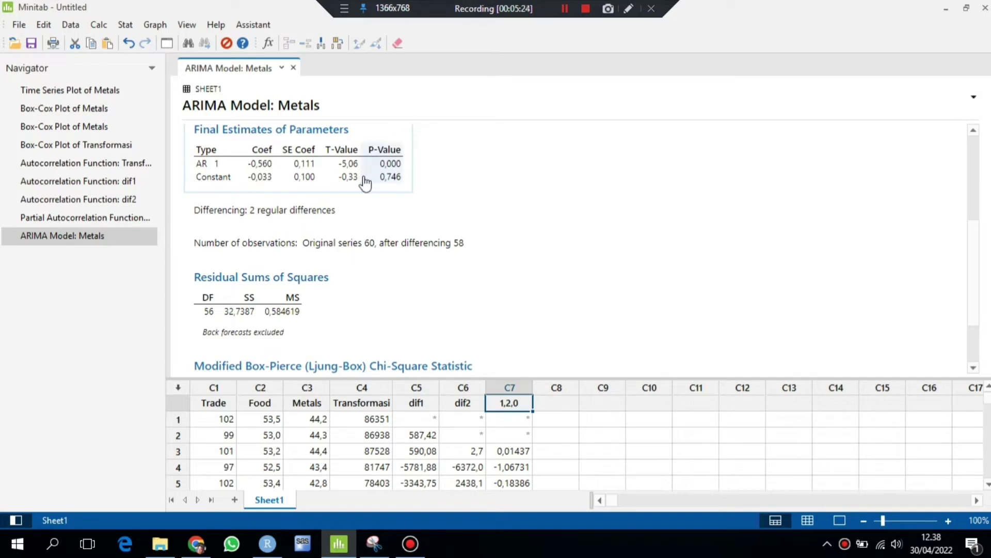
pyautogui.scroll(-3, 363, 202)
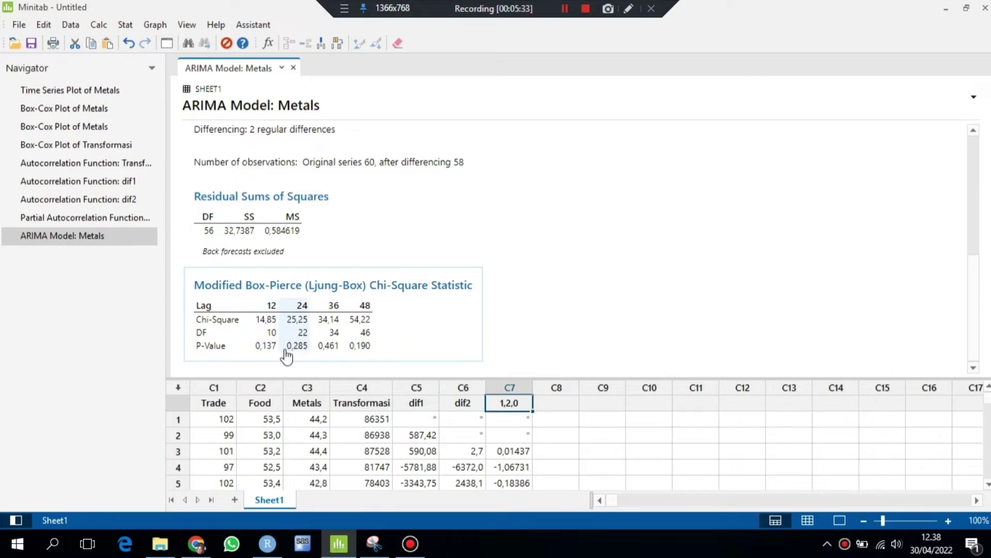
# Run a Kolmogorov-Smirnov normality test on the 1,2,0 residuals column.
pyautogui.click(125, 25)
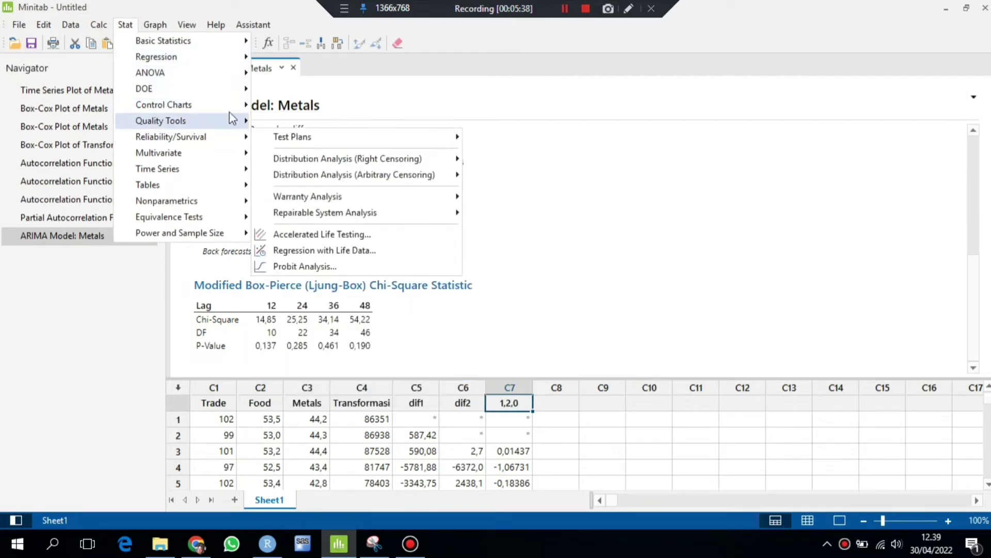
pyautogui.moveTo(231, 106)
pyautogui.moveTo(240, 42)
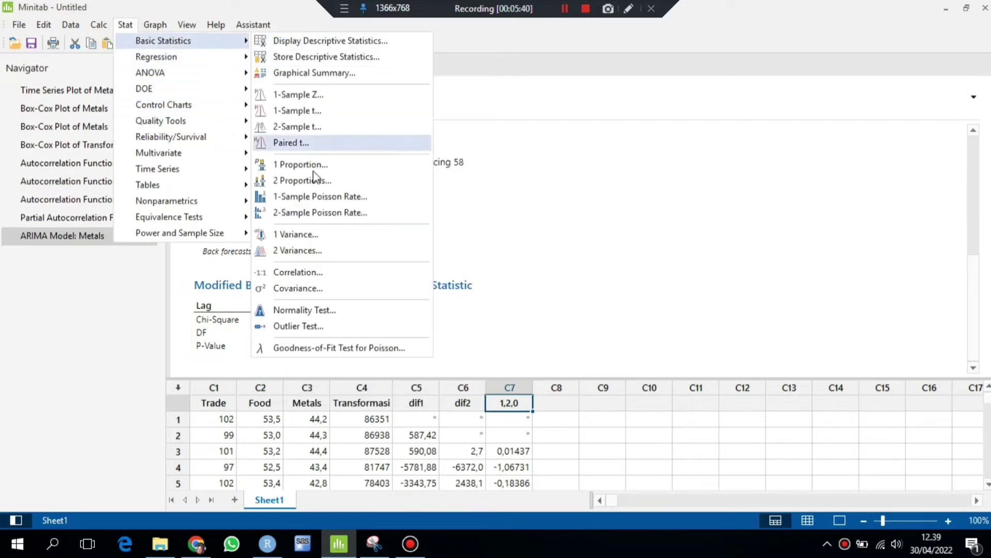
pyautogui.click(339, 310)
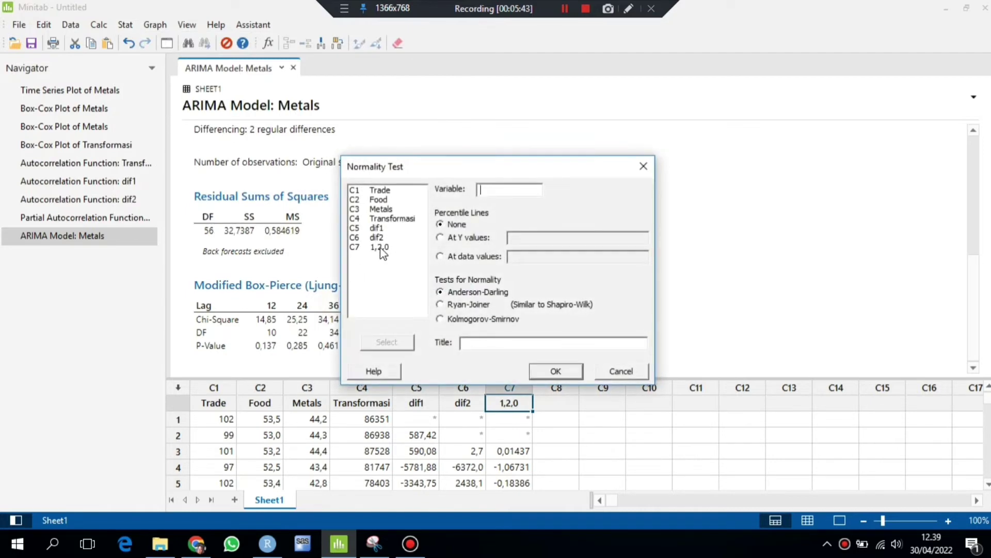
pyautogui.doubleClick(380, 247)
pyautogui.click(441, 319)
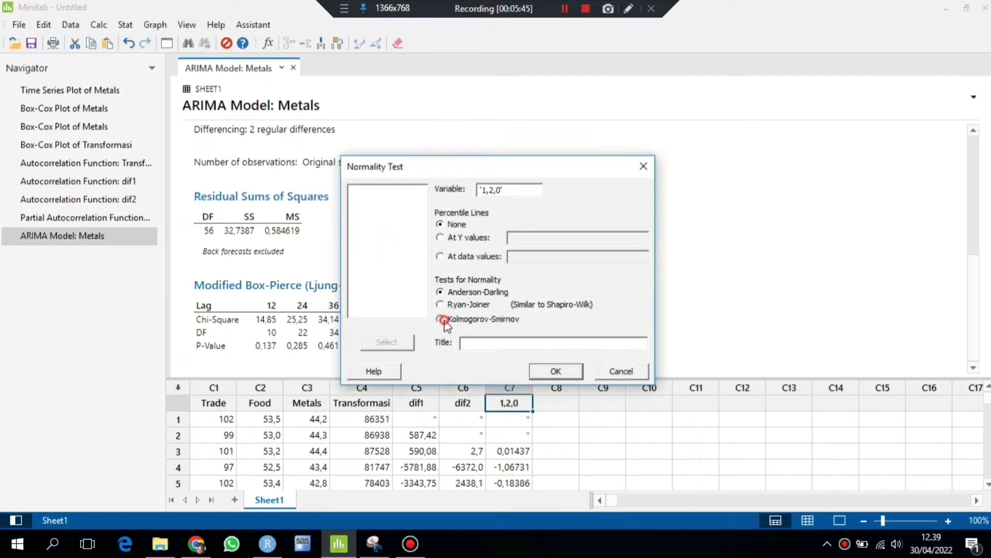
pyautogui.click(539, 372)
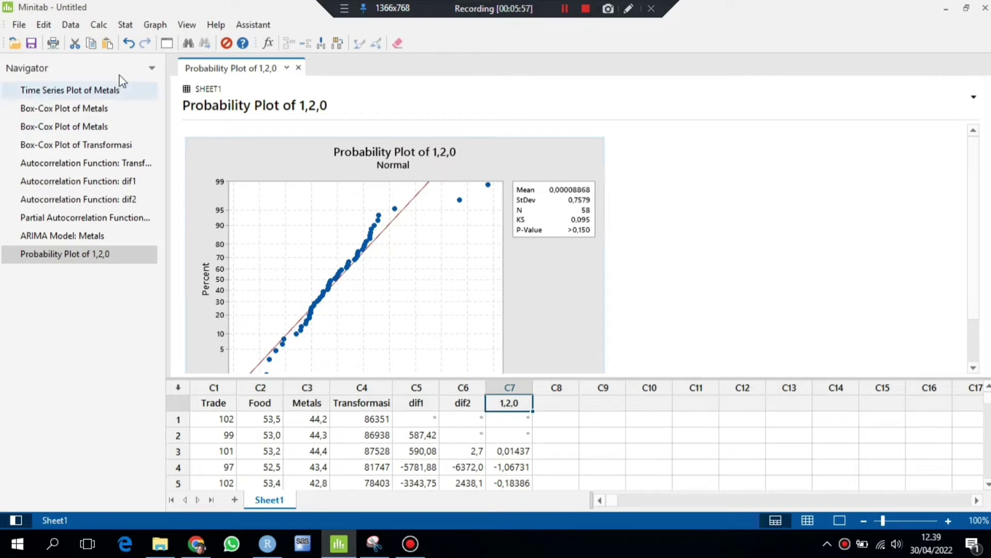
# Fit a nonseasonal ARIMA model for Metals with autoregressive order 0, difference 2 and moving average 1, storing the residuals.
pyautogui.click(125, 25)
pyautogui.moveTo(188, 171)
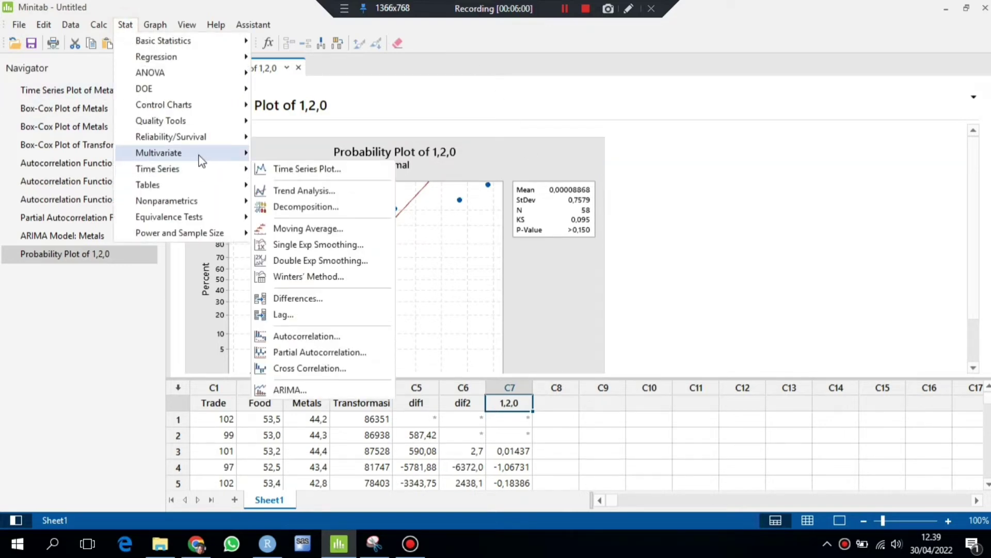
pyautogui.click(327, 385)
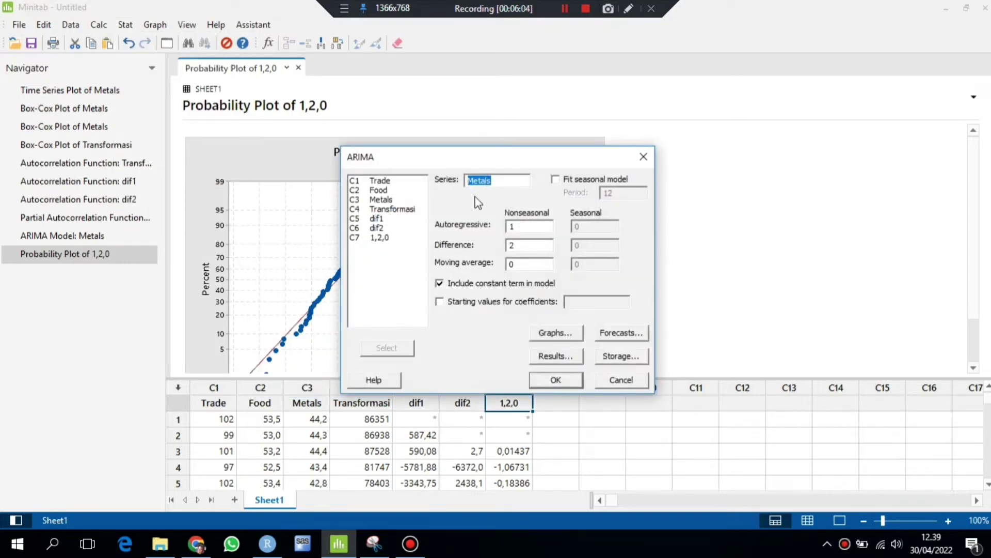
pyautogui.click(533, 230)
pyautogui.write('0')
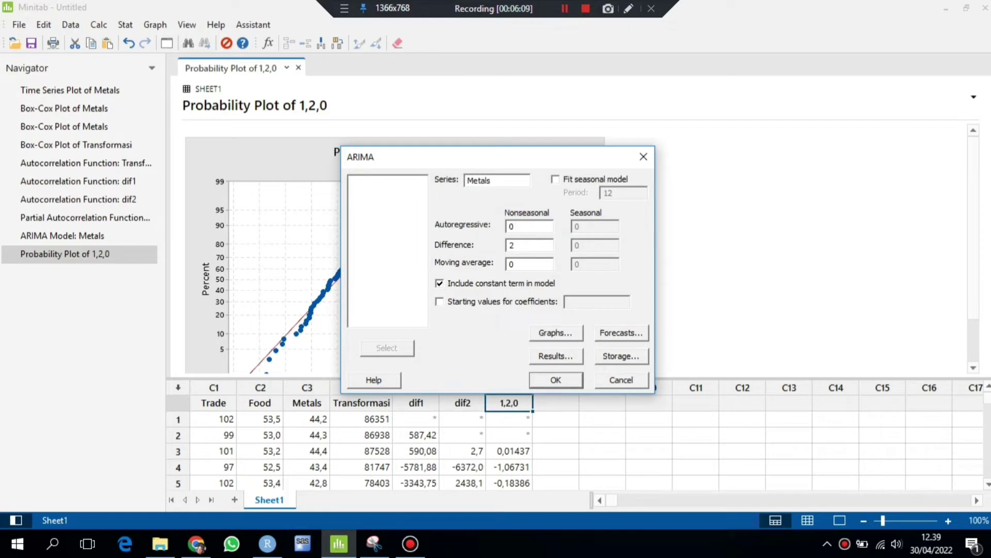
pyautogui.click(541, 267)
pyautogui.write('1')
pyautogui.click(619, 356)
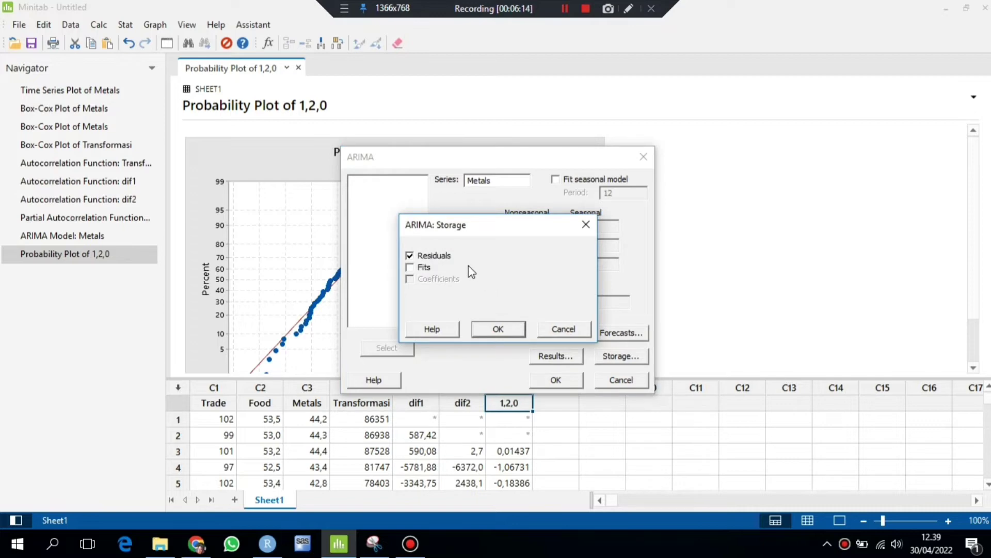
pyautogui.click(498, 329)
pyautogui.click(555, 380)
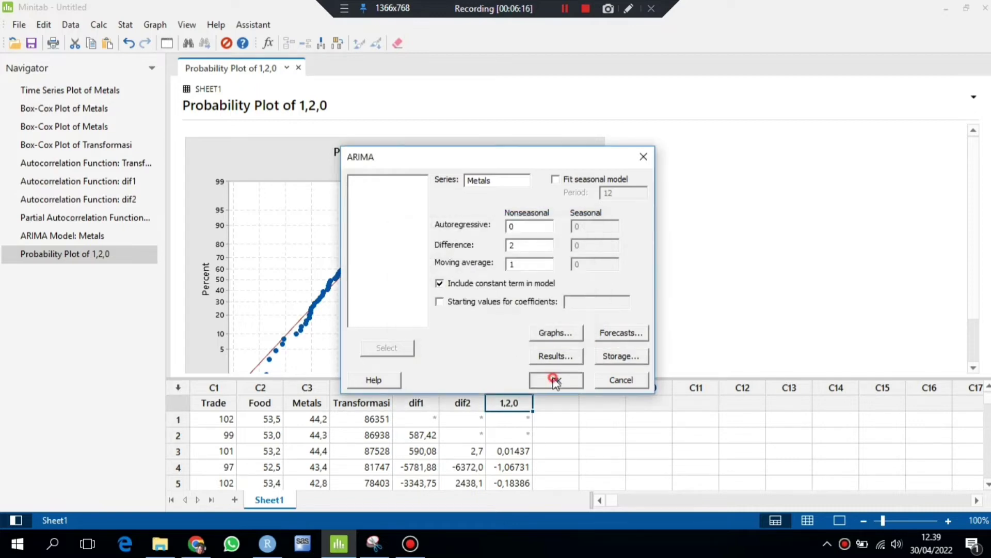
# Rename the new residuals column C8 as 0,2,1 and review the model's parameter estimates and Ljung-Box statistics.
pyautogui.click(560, 401)
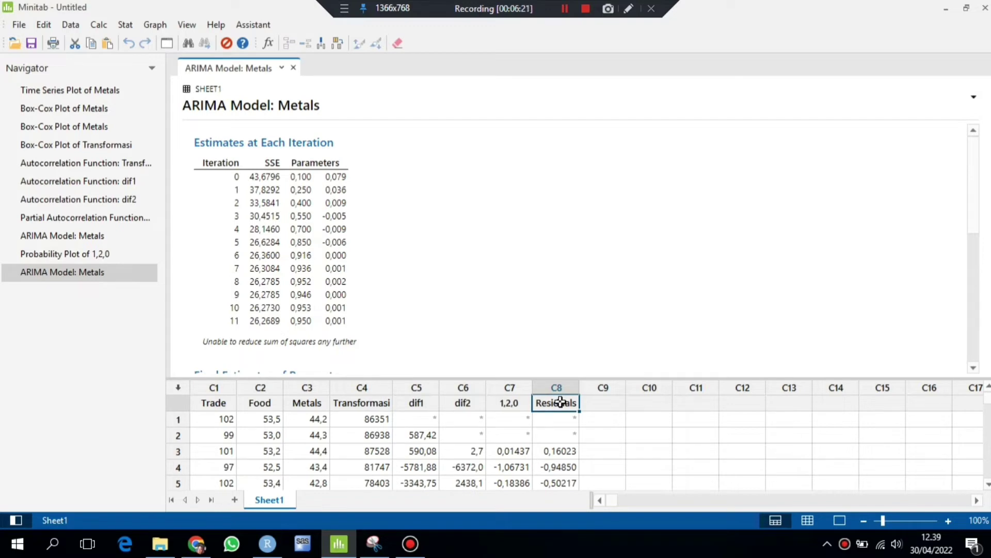
pyautogui.write('0,2,1')
pyautogui.press('Return')
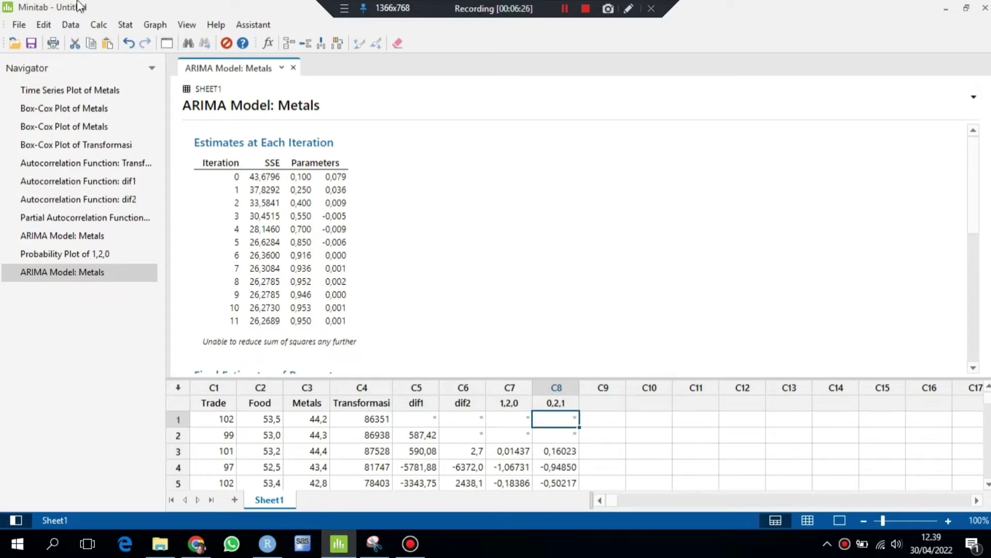
pyautogui.click(125, 25)
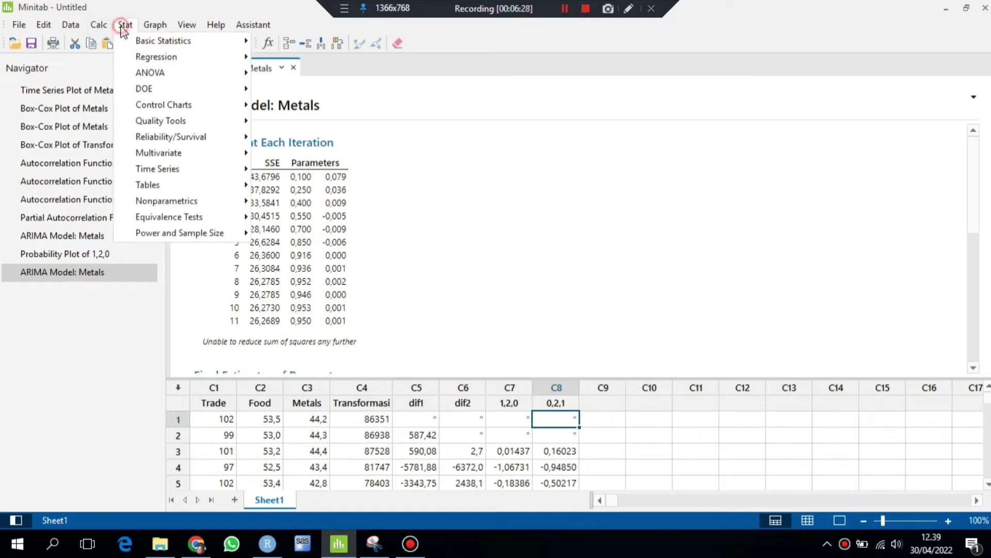
pyautogui.click(316, 140)
pyautogui.scroll(-3, 362, 206)
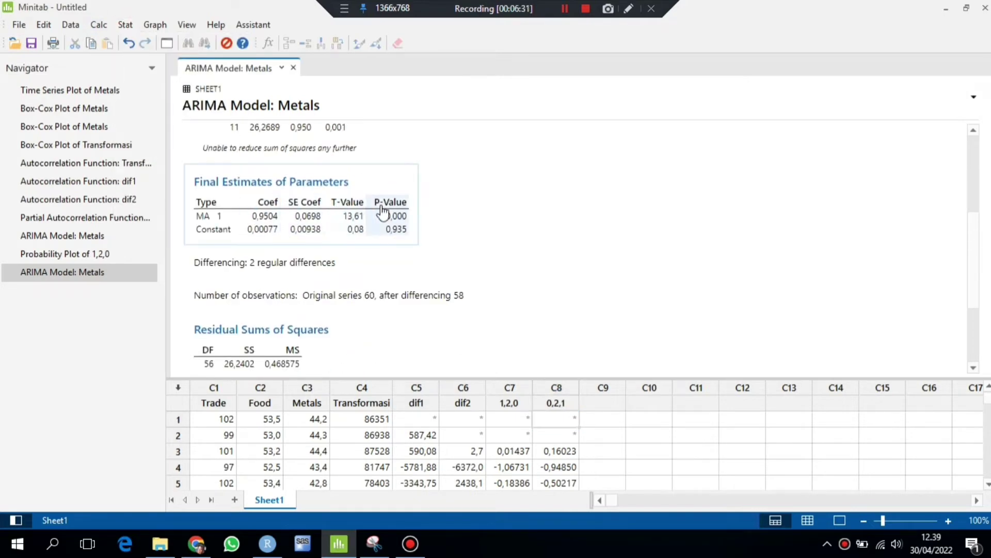
pyautogui.scroll(-3, 366, 269)
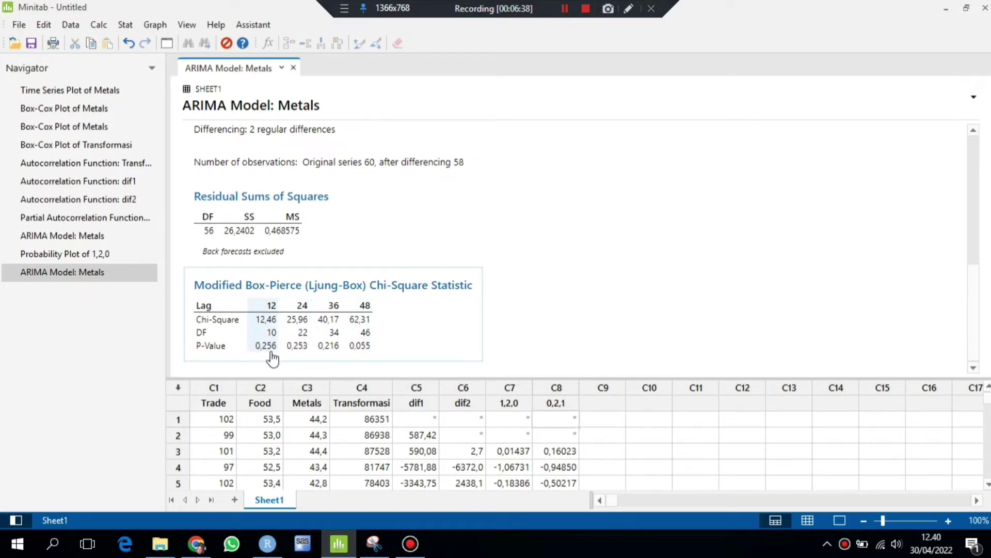
# Run a Kolmogorov-Smirnov normality test on the 0,2,1 residuals column and view its probability plot.
pyautogui.click(126, 26)
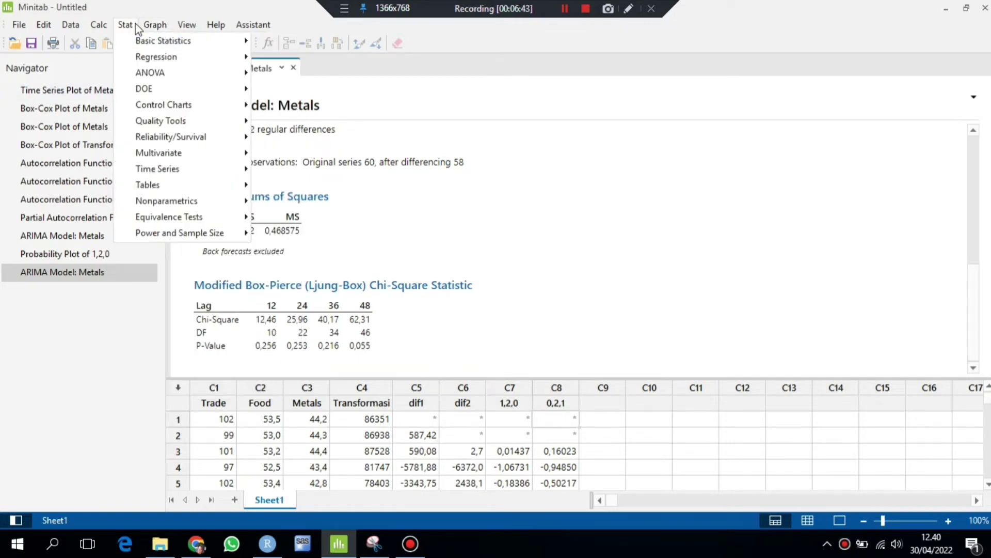
pyautogui.moveTo(150, 46)
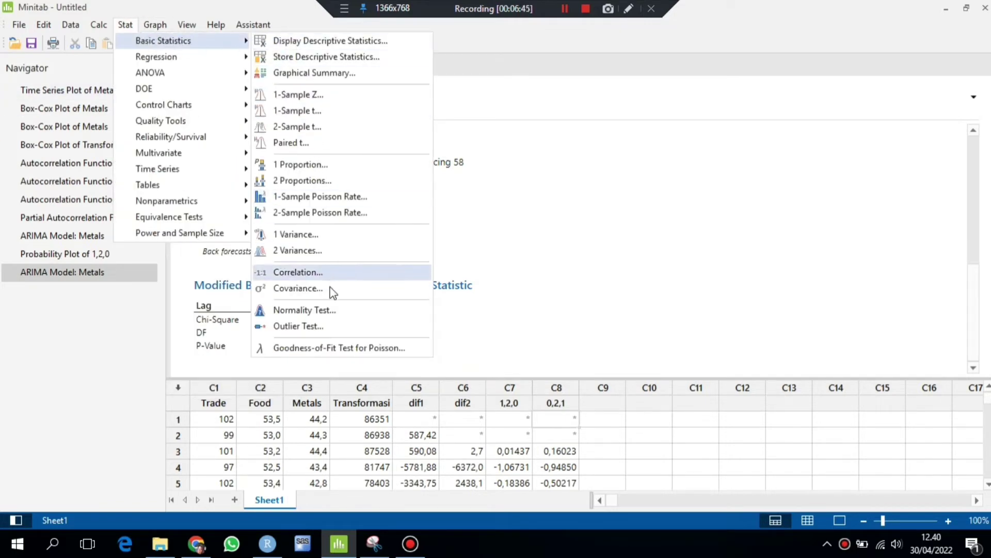
pyautogui.click(331, 310)
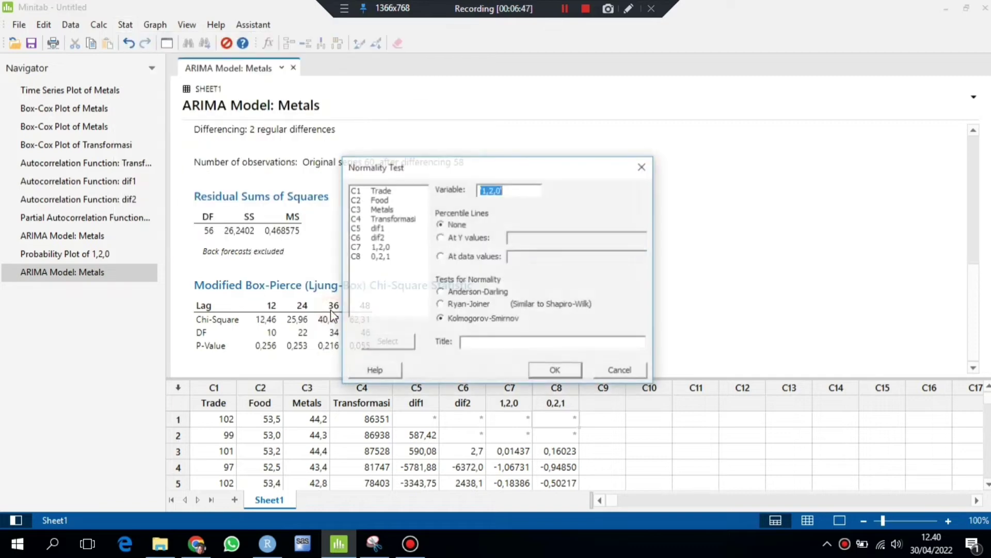
pyautogui.click(375, 259)
pyautogui.doubleClick(375, 258)
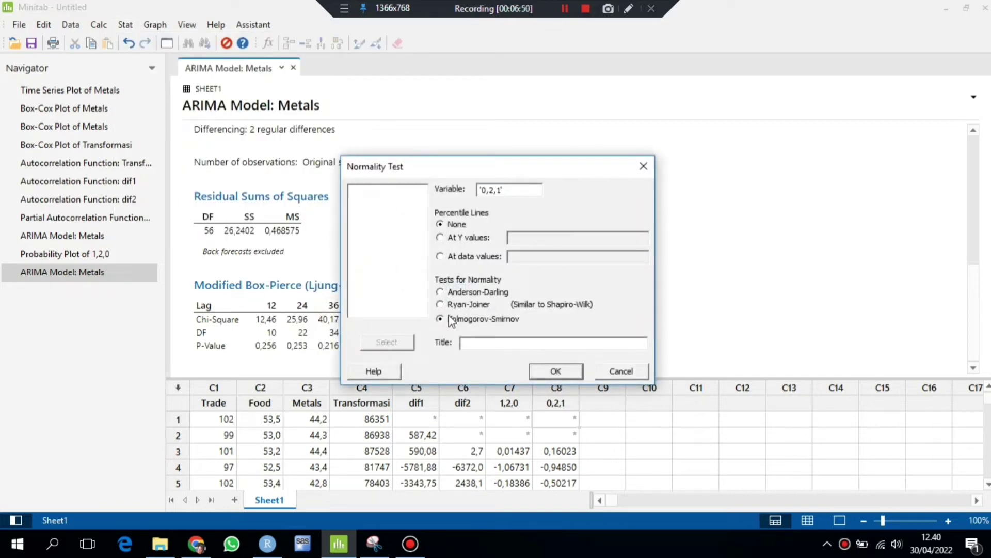
pyautogui.click(556, 371)
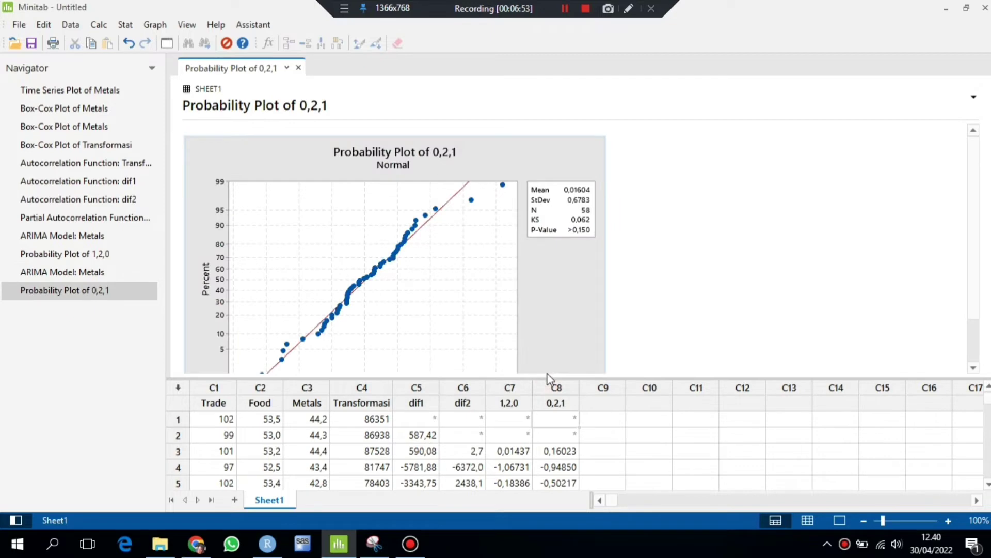
pyautogui.scroll(-3, 438, 227)
pyautogui.scroll(3, 438, 228)
# Fit a nonseasonal ARIMA model for Metals with autoregressive order 1, difference 2 and moving average 1, storing the residuals.
pyautogui.click(125, 25)
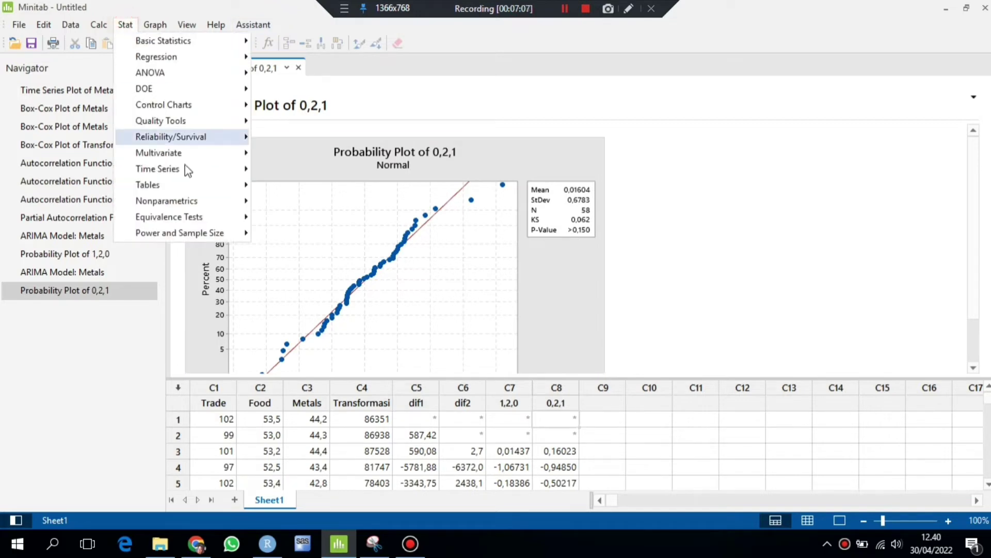
pyautogui.moveTo(187, 169)
pyautogui.click(315, 388)
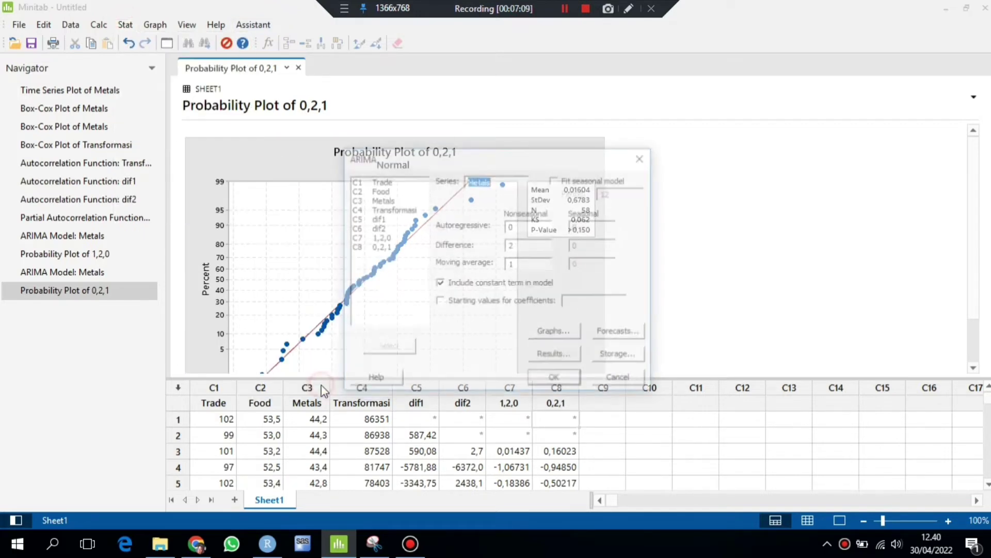
pyautogui.click(511, 226)
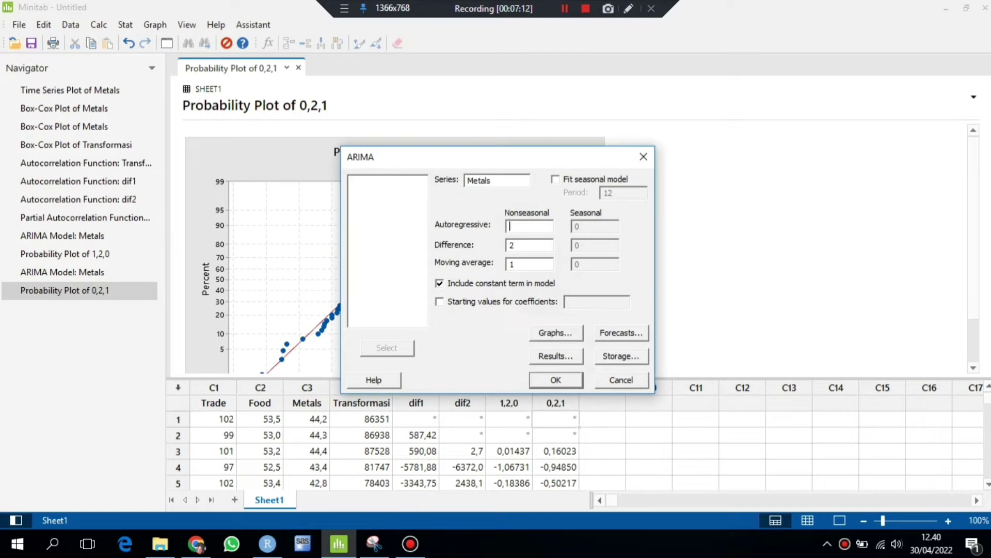
pyautogui.click(598, 357)
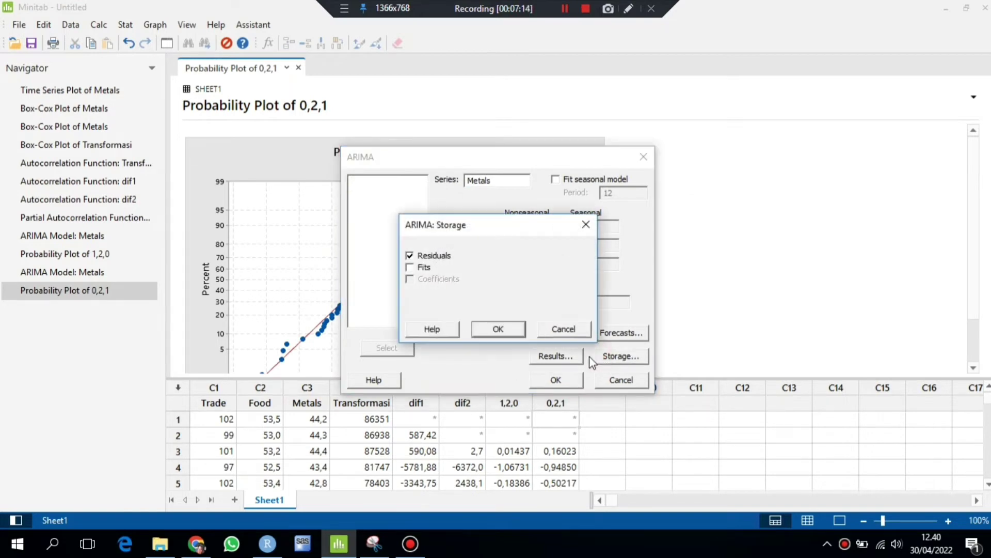
pyautogui.click(477, 331)
pyautogui.click(556, 377)
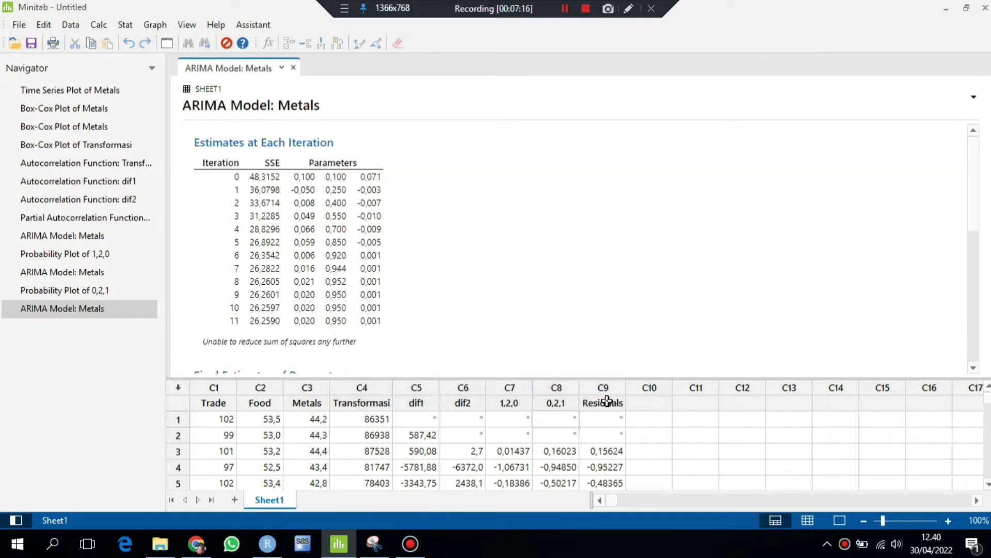
# Rename the new residuals column C9 as 1,2,1 and review the final parameter estimates of the model.
pyautogui.write('1,')
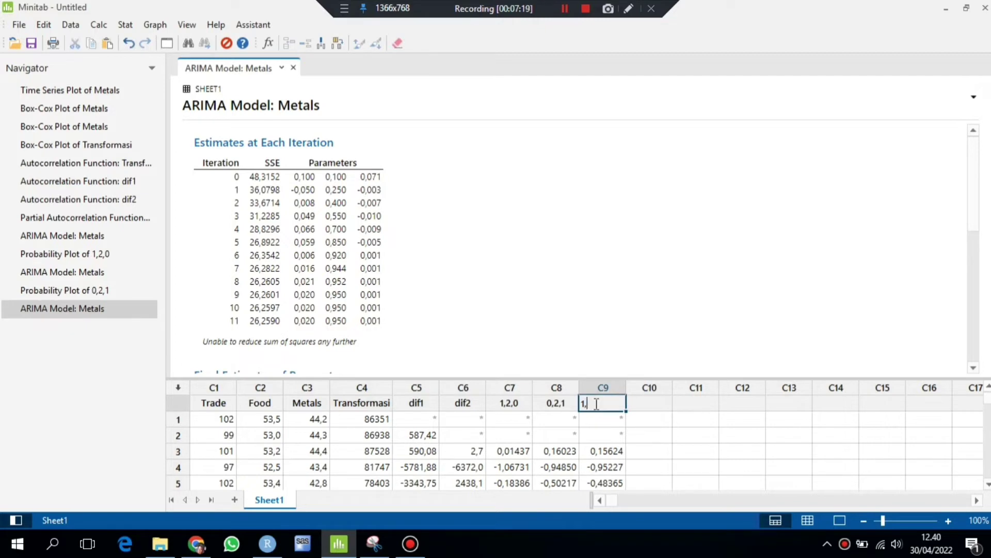
pyautogui.write('2,1')
pyautogui.press('Return')
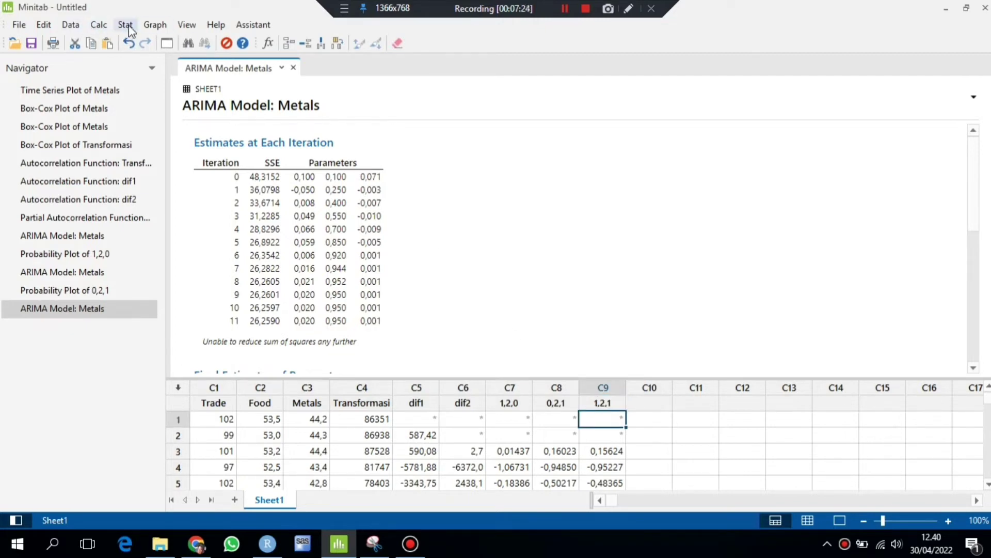
pyautogui.scroll(-5, 410, 221)
pyautogui.scroll(2, 388, 234)
pyautogui.scroll(1, 360, 235)
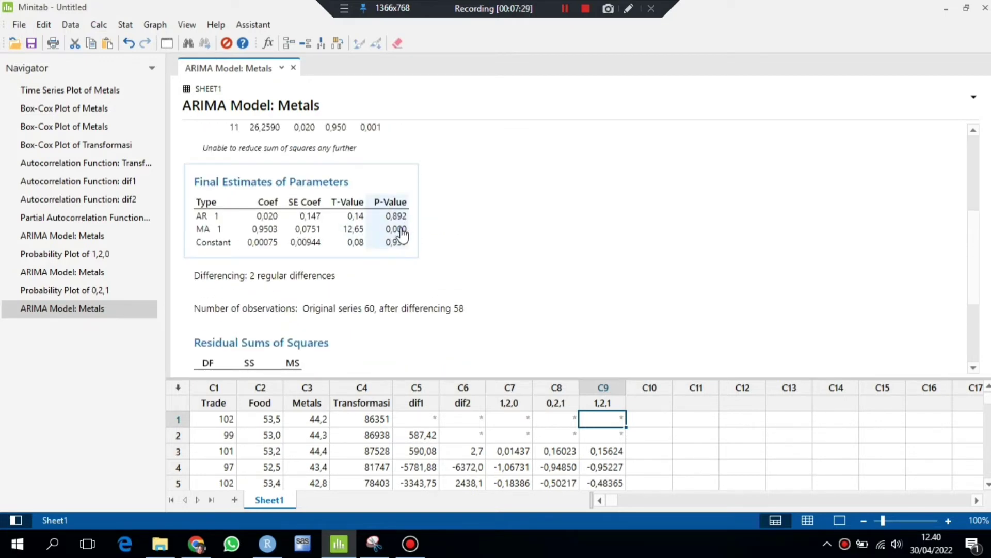
# Review the model's Ljung-Box statistics and run a Kolmogorov-Smirnov normality test on the 1,2,1 residuals column.
pyautogui.scroll(3, 405, 236)
pyautogui.scroll(-3, 398, 234)
pyautogui.scroll(-5, 398, 247)
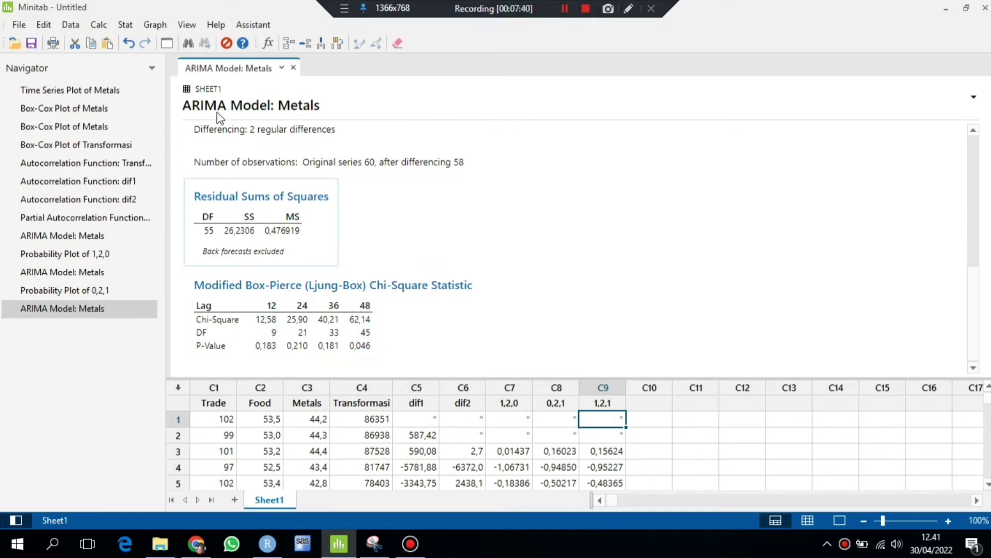
pyautogui.click(126, 26)
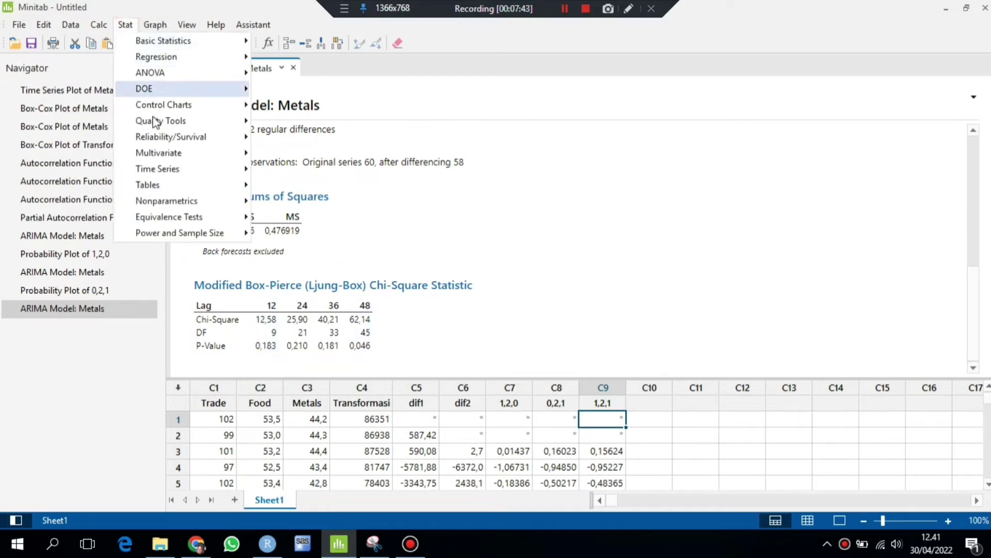
pyautogui.moveTo(212, 41)
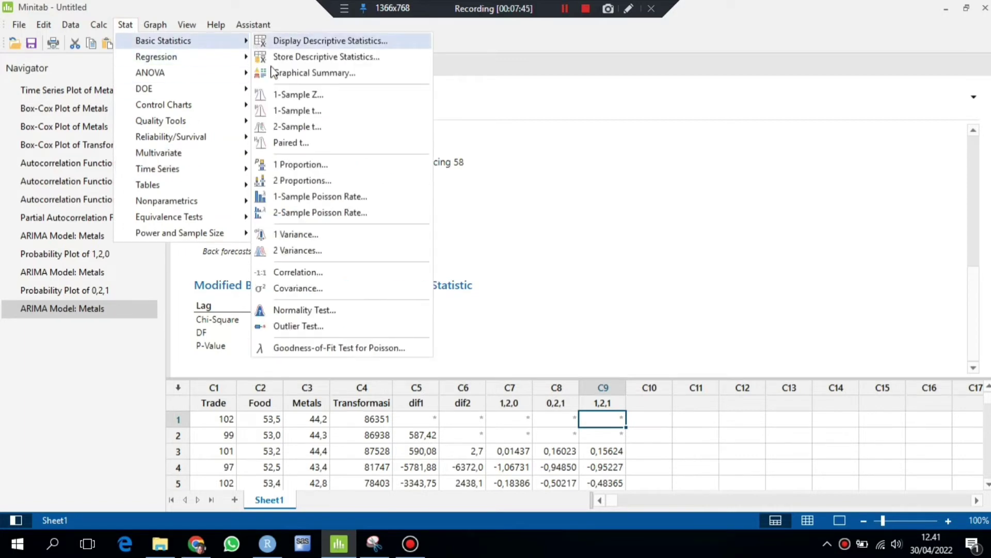
pyautogui.click(320, 309)
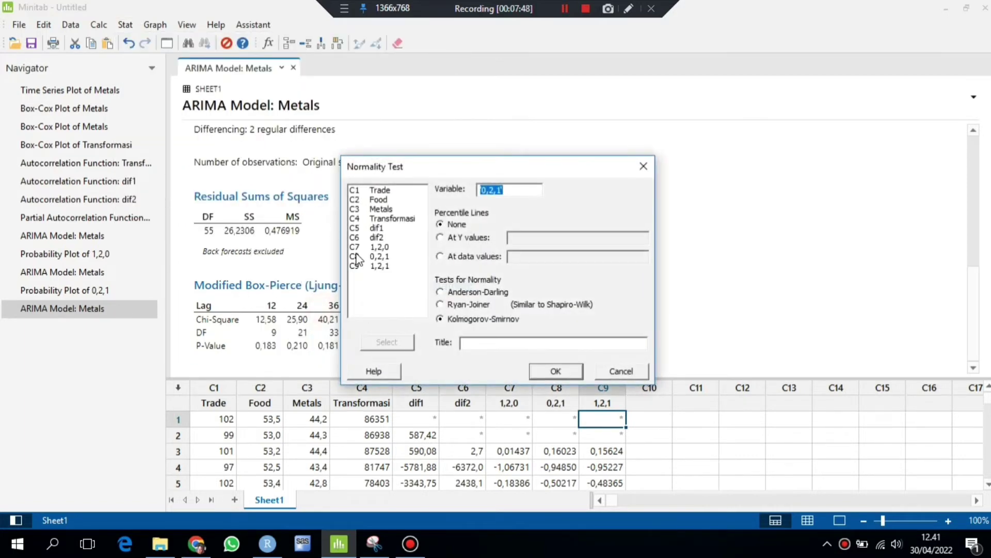
pyautogui.doubleClick(379, 272)
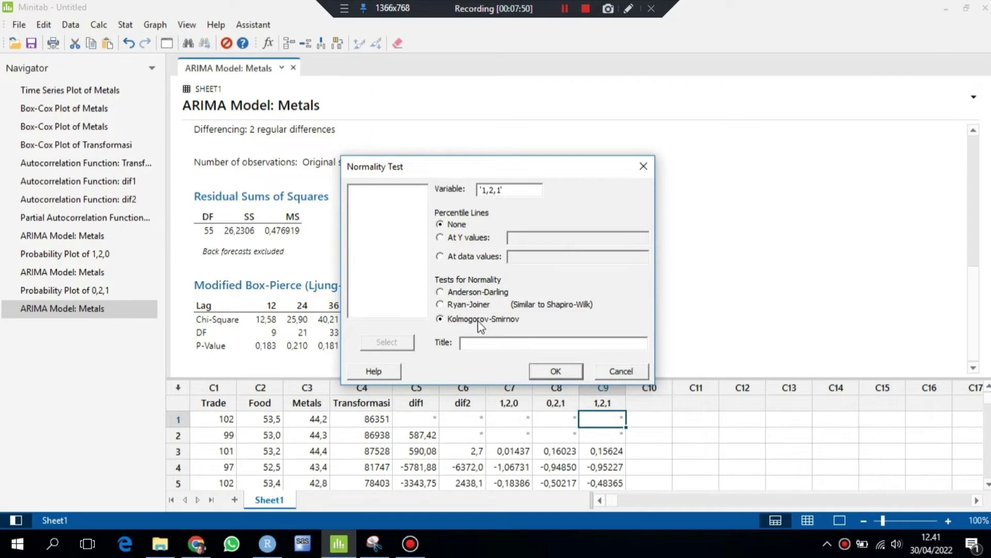
pyautogui.click(546, 371)
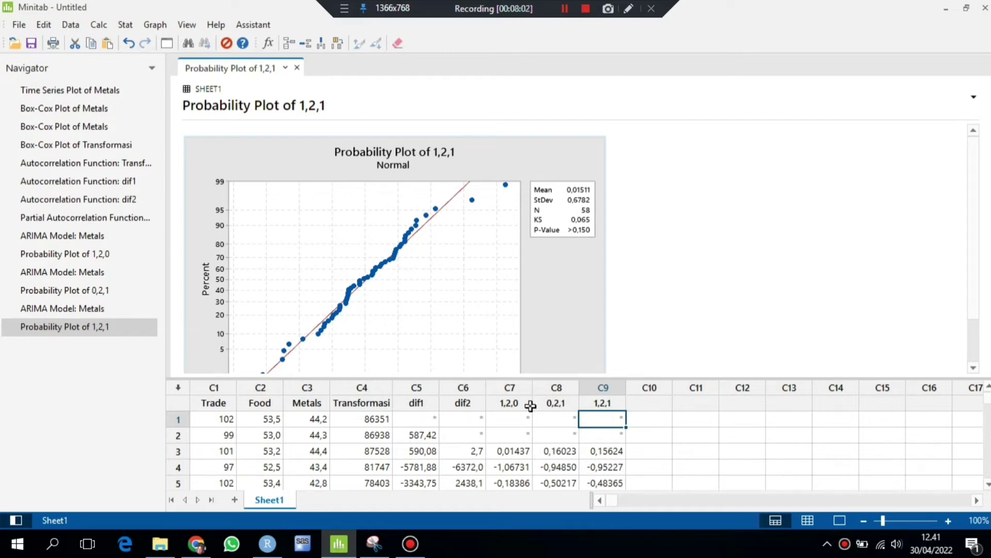
# Compare the residual mean squares of the three fitted Metals ARIMA models and recheck the (1,2,0) and (0,2,1) parameter estimates.
pyautogui.click(85, 308)
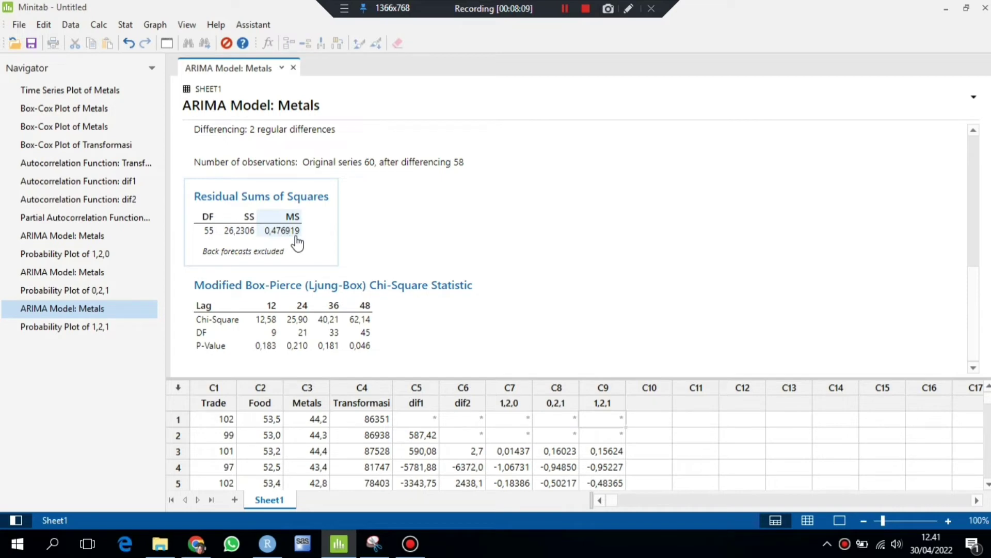
pyautogui.click(103, 274)
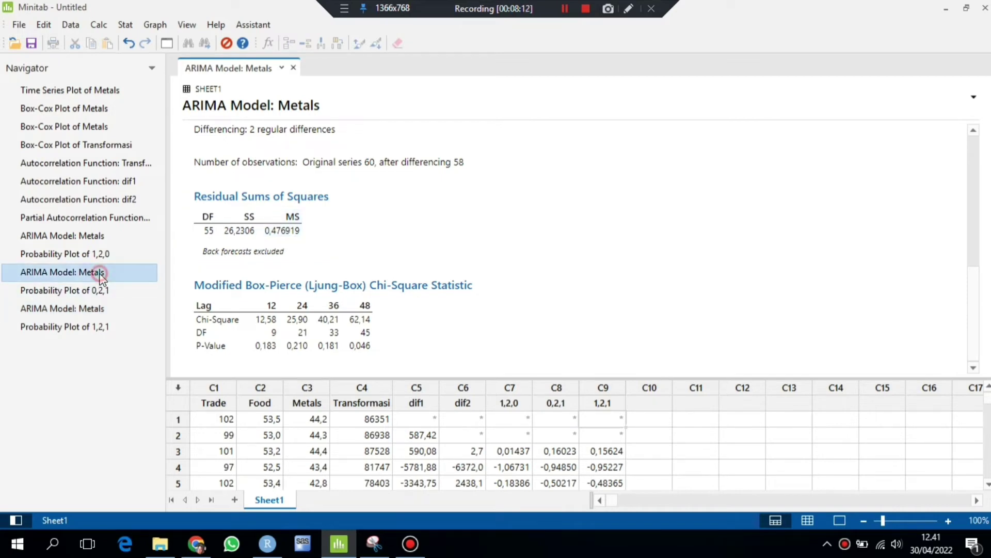
pyautogui.scroll(3, 341, 213)
pyautogui.scroll(-3, 289, 247)
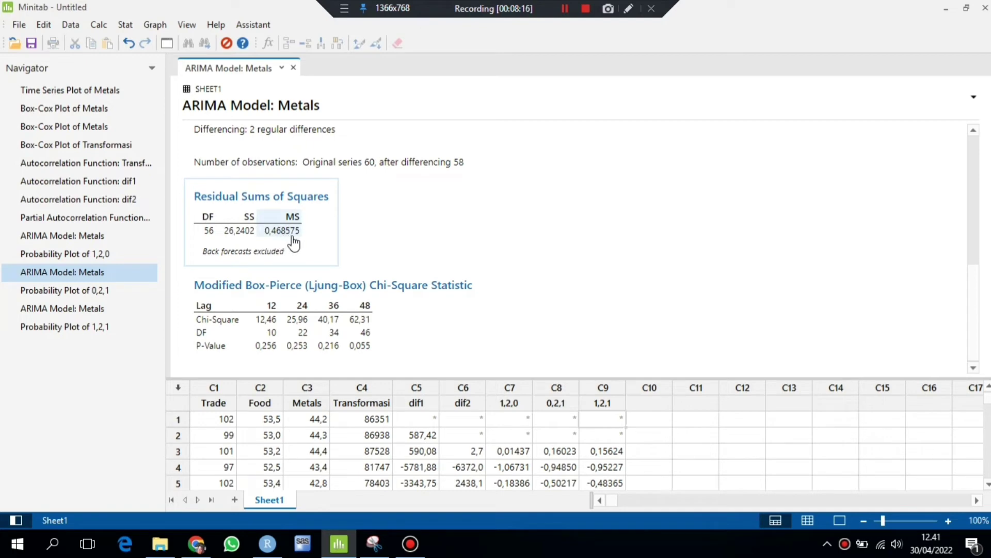
pyautogui.click(95, 235)
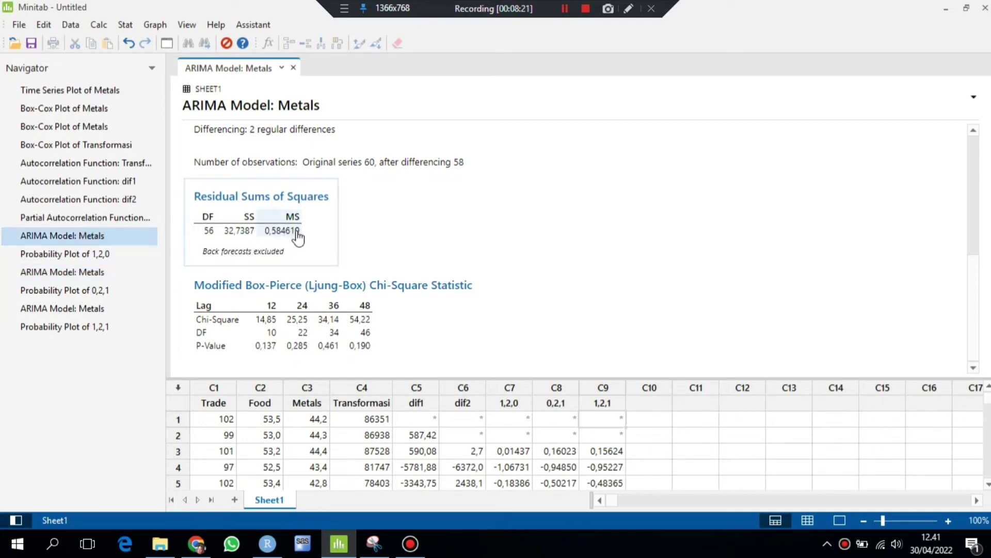
pyautogui.scroll(2, 268, 236)
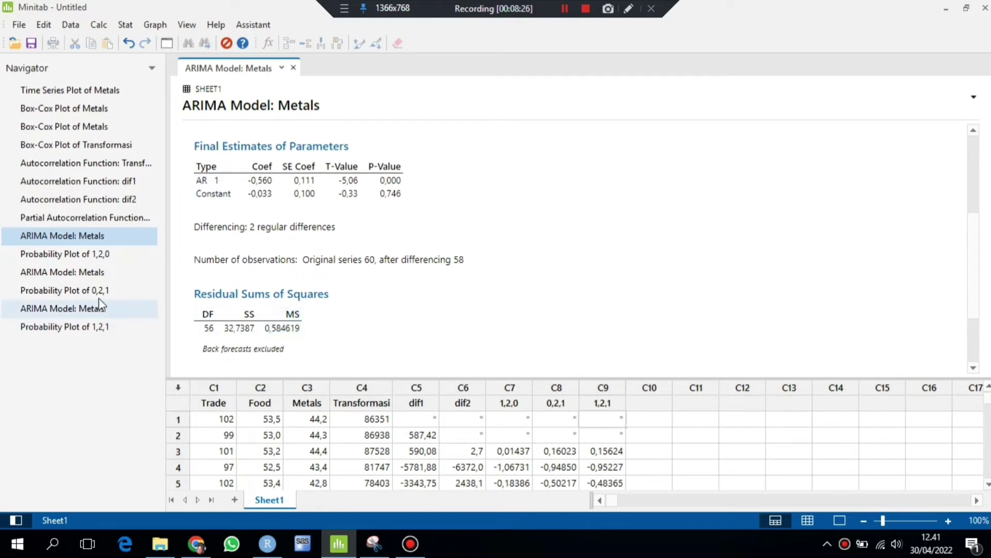
pyautogui.click(98, 268)
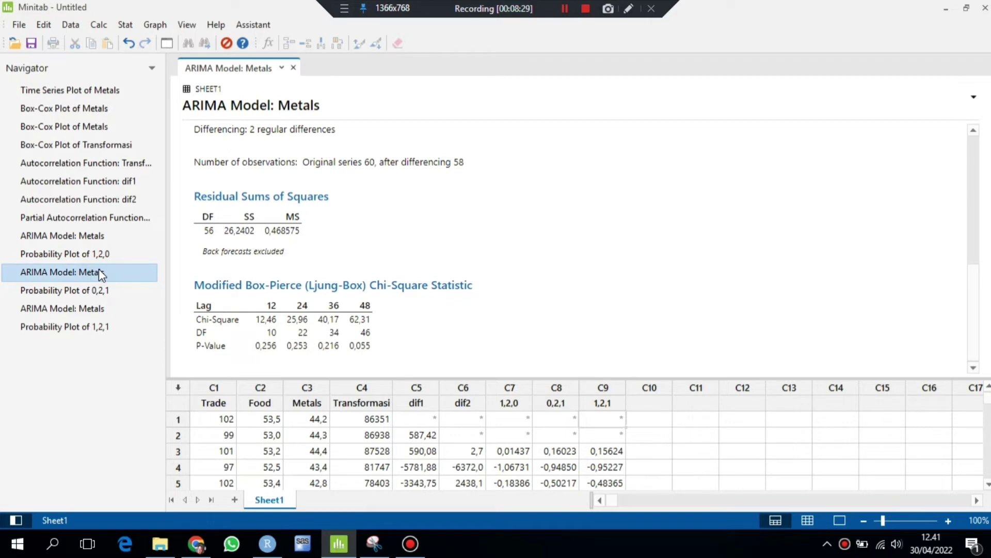
pyautogui.scroll(2, 303, 244)
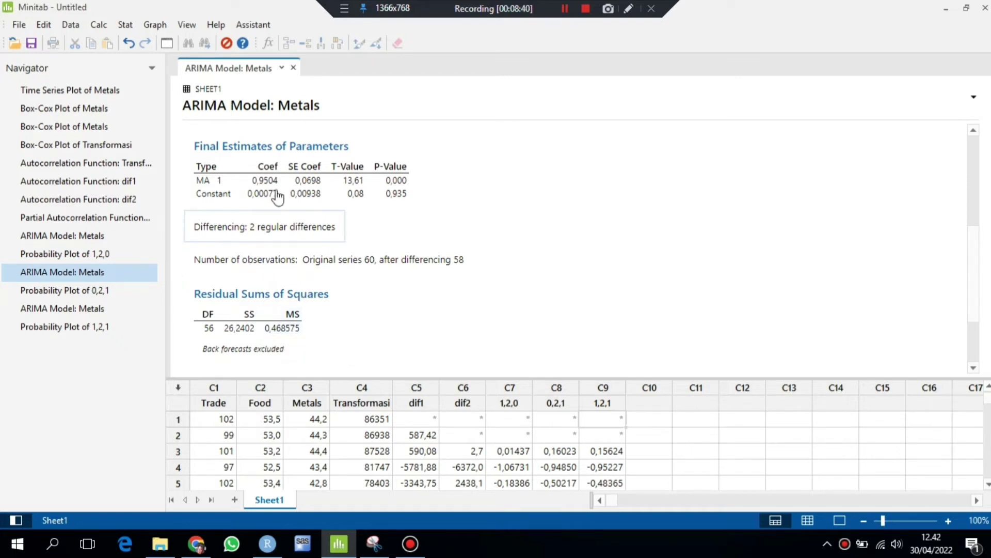
# Set up a nonseasonal ARIMA model for Metals with autoregressive order 0, difference 2 and moving average 1, without storing residuals.
pyautogui.click(126, 24)
pyautogui.moveTo(199, 170)
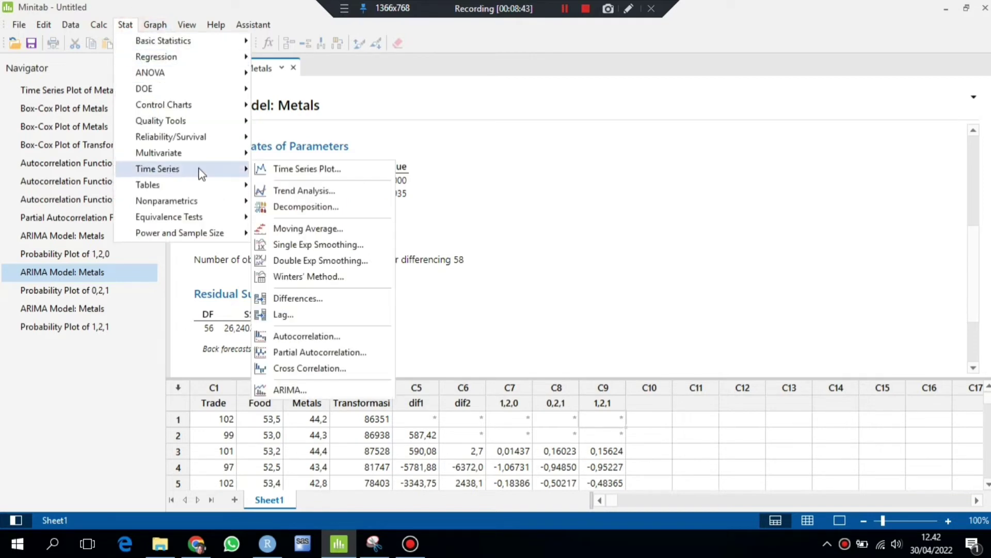
pyautogui.click(298, 388)
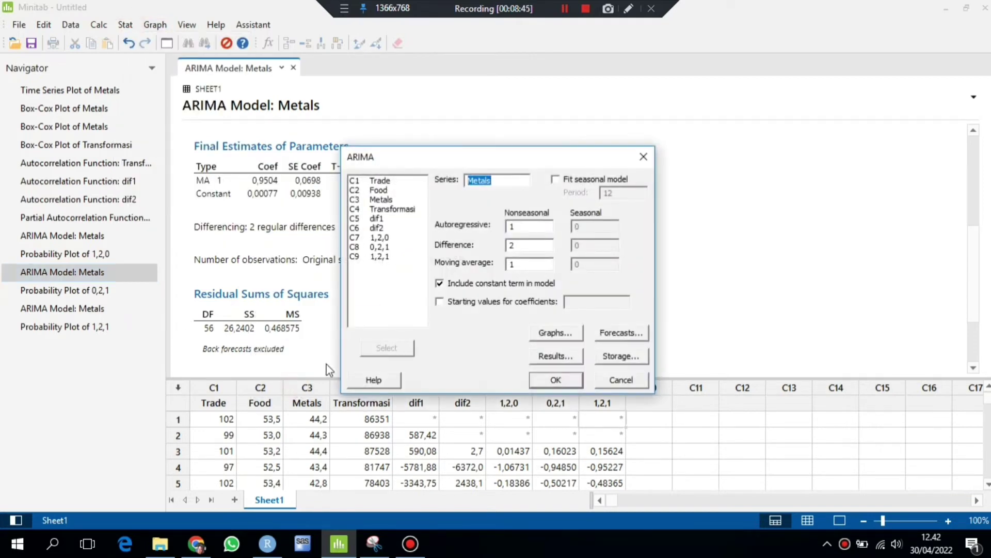
pyautogui.click(533, 226)
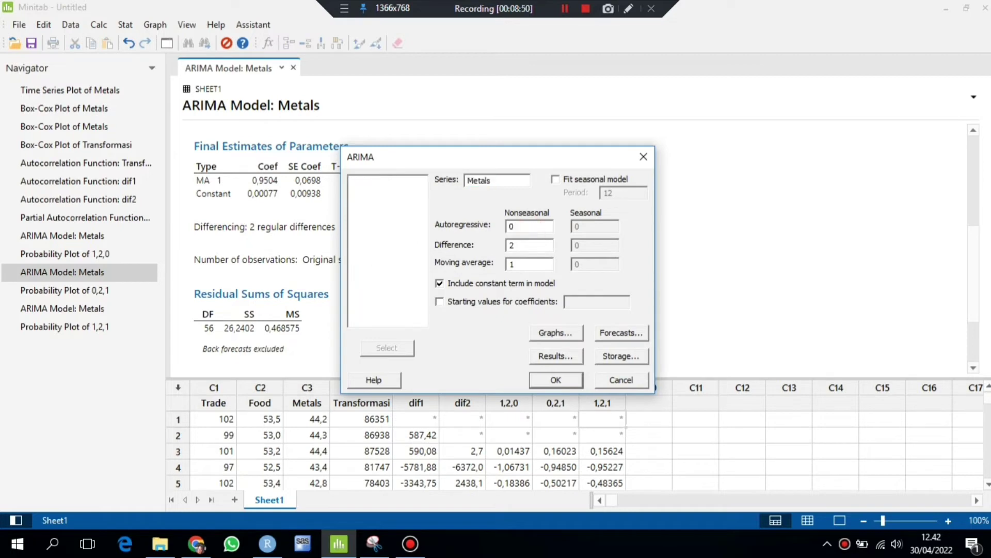
pyautogui.click(614, 357)
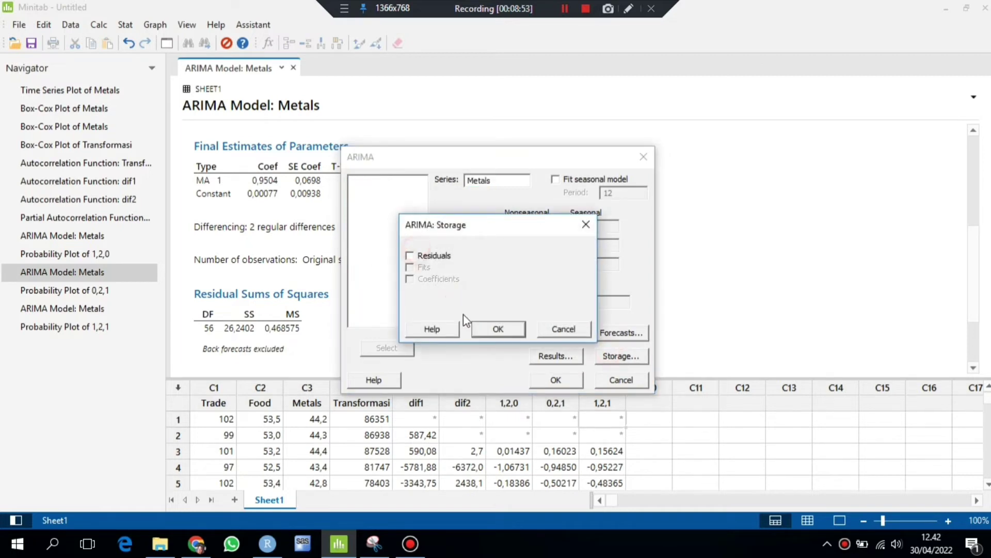
pyautogui.click(485, 330)
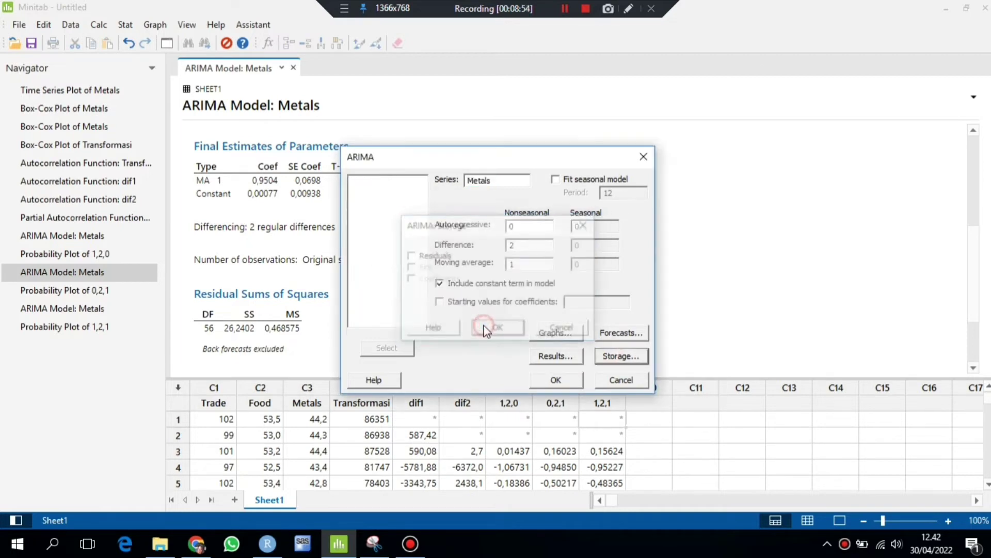
# Request forecasts with lead 12 and origin 60, stored in column c10, and fit the model.
pyautogui.click(615, 335)
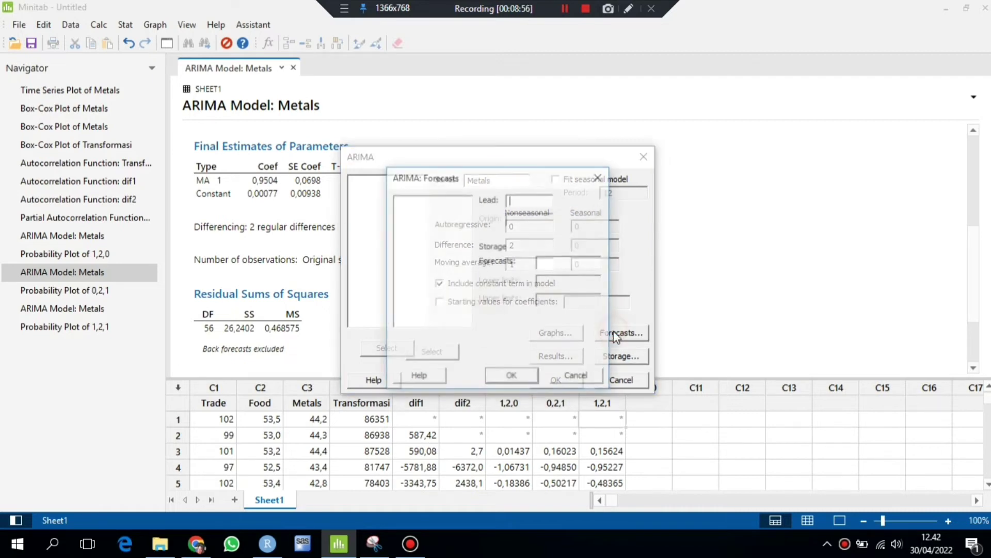
pyautogui.click(526, 199)
pyautogui.write('12')
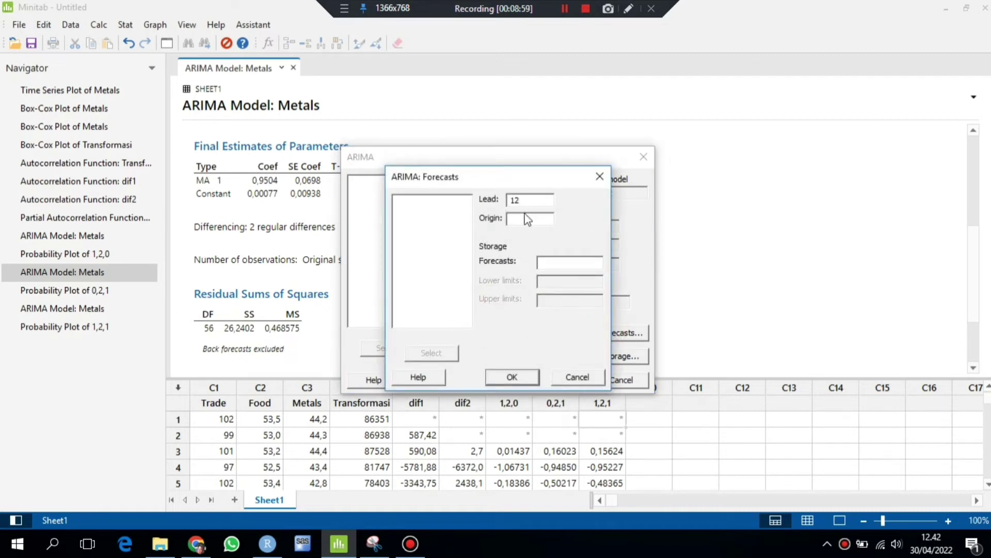
pyautogui.click(526, 220)
pyautogui.click(556, 263)
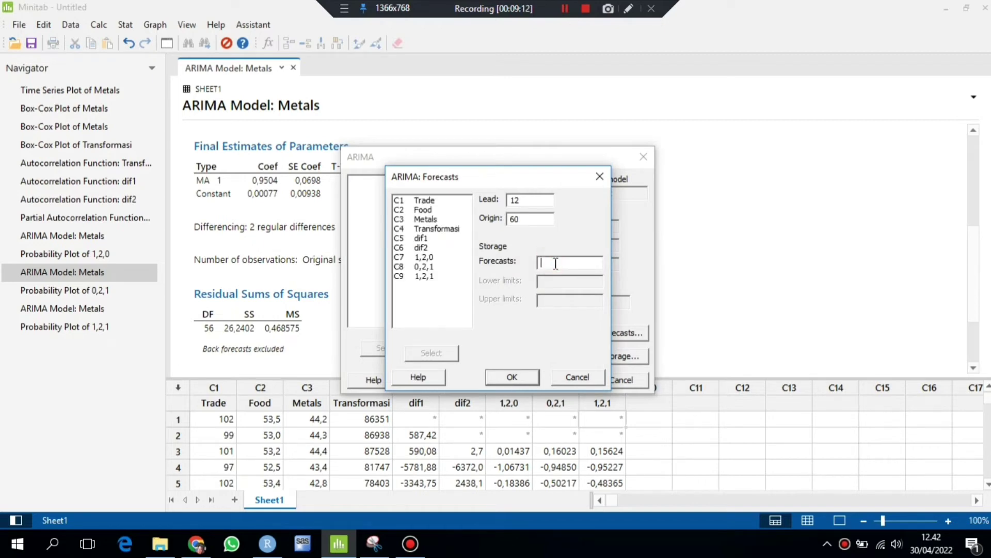
pyautogui.write('c10')
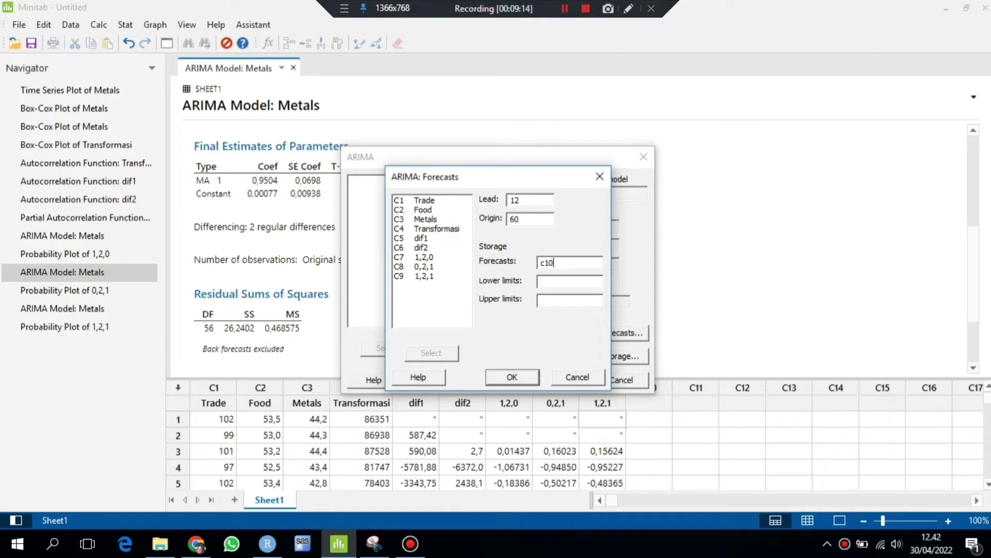
pyautogui.click(518, 378)
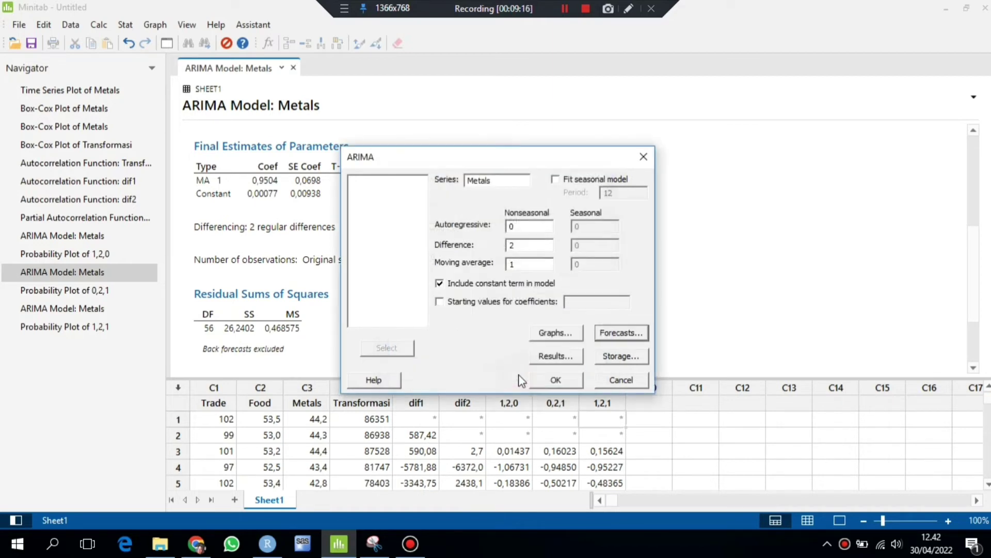
pyautogui.click(553, 385)
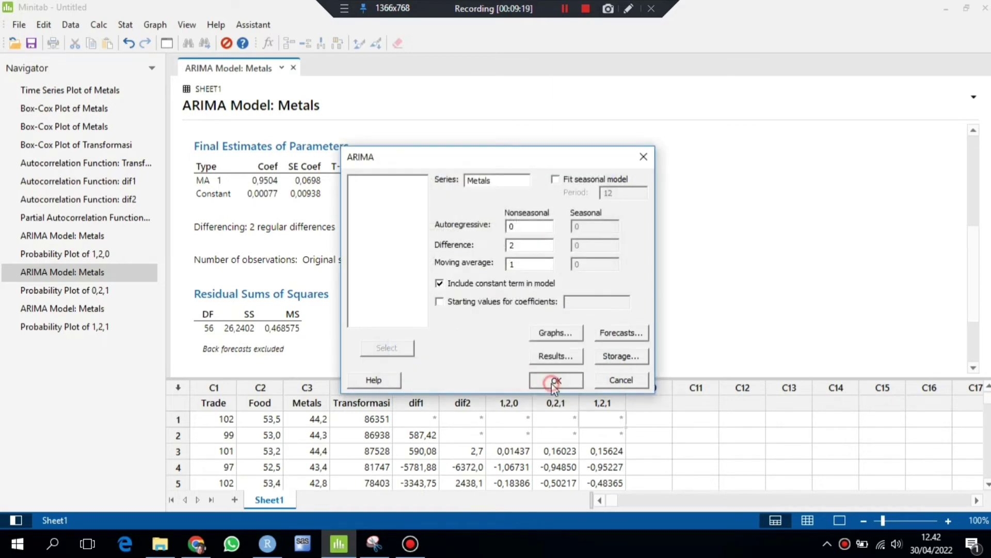
# Examine the stored forecasts in column C10 and the table of forecasts from period 60 with its 95% limits.
pyautogui.click(669, 418)
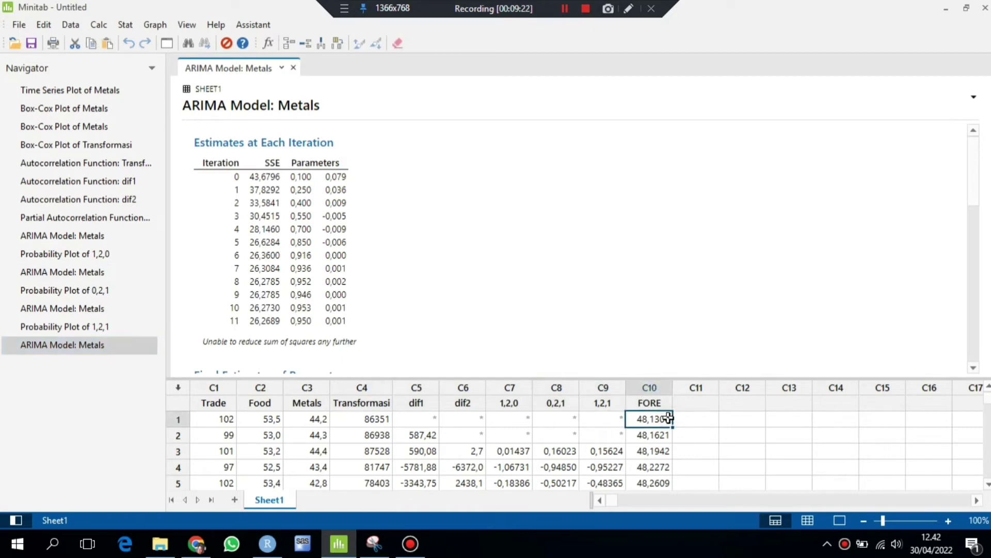
pyautogui.scroll(-4, 668, 419)
pyautogui.scroll(3, 666, 420)
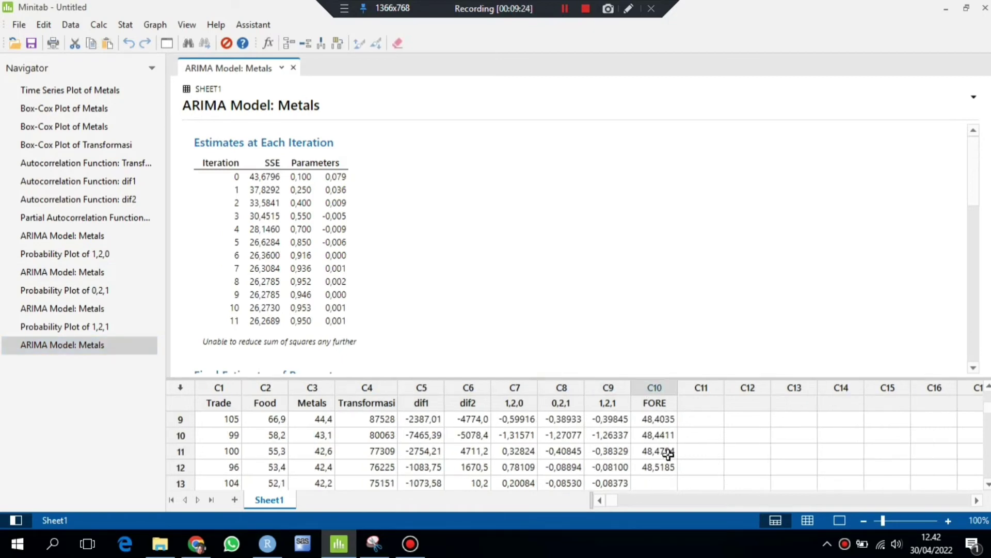
pyautogui.scroll(2, 668, 455)
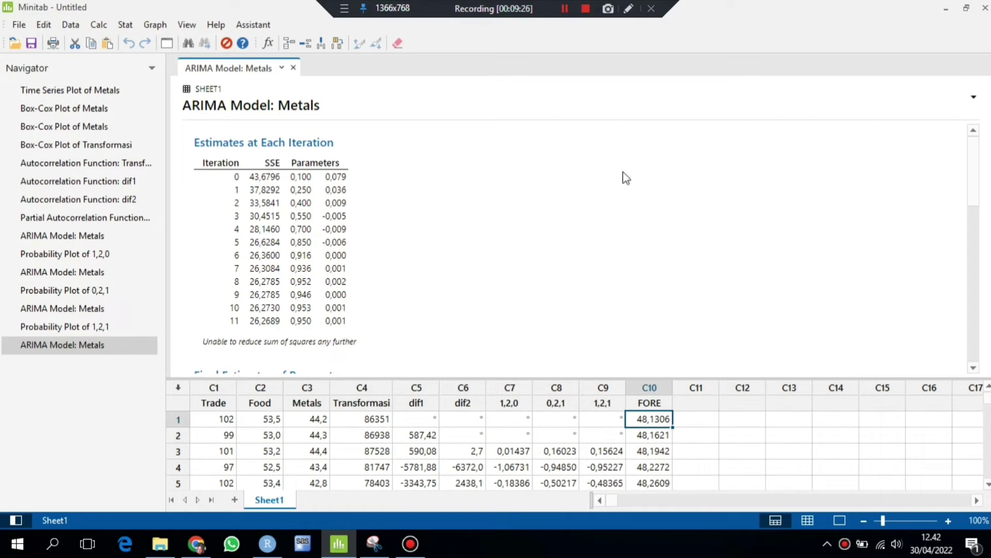
pyautogui.scroll(-10, 607, 230)
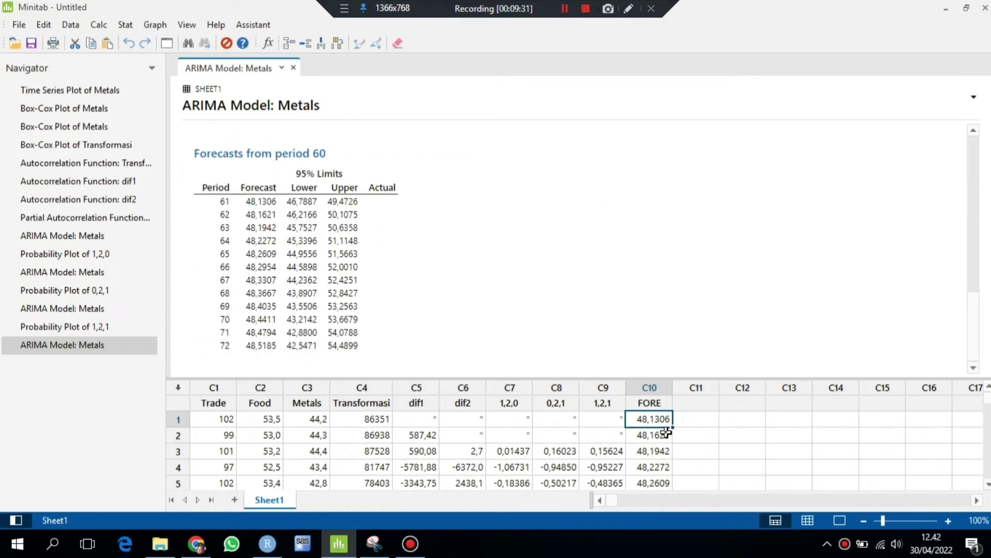
pyautogui.scroll(-4, 666, 433)
pyautogui.scroll(3, 666, 432)
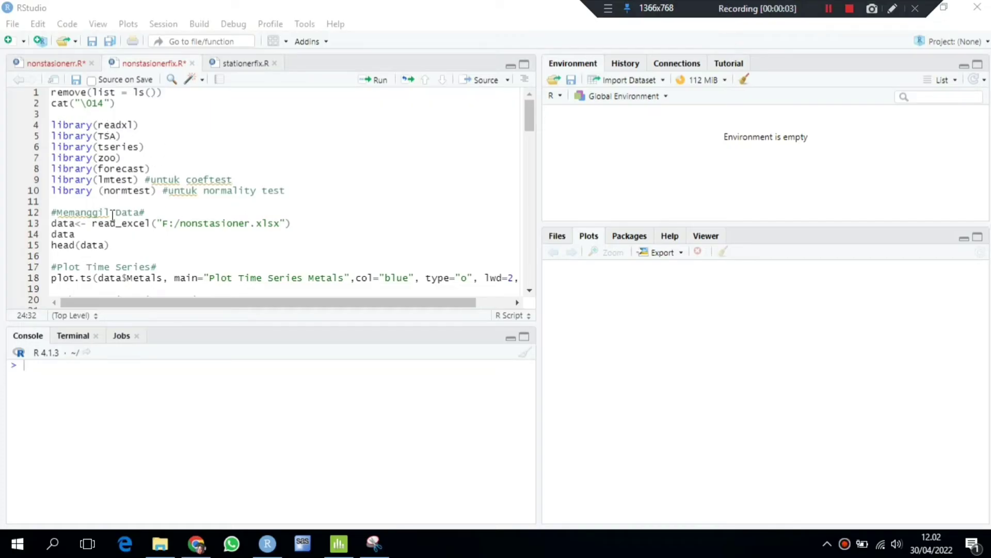
# In RStudio, run the script lines that read F:/nonstasioner.xlsx into data and print it, and inspect the Metals column.
pyautogui.moveTo(51, 223); pyautogui.dragTo(110, 246)
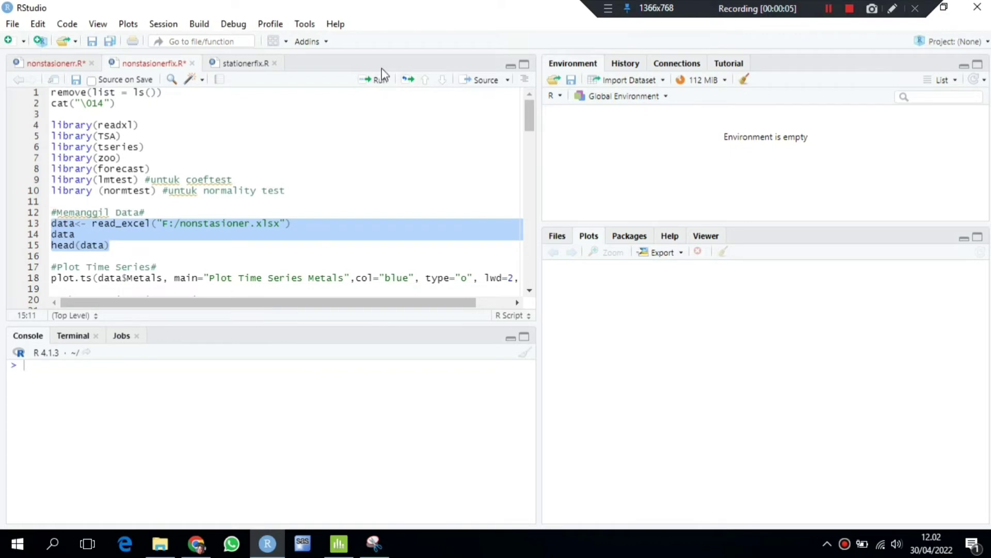
pyautogui.click(371, 82)
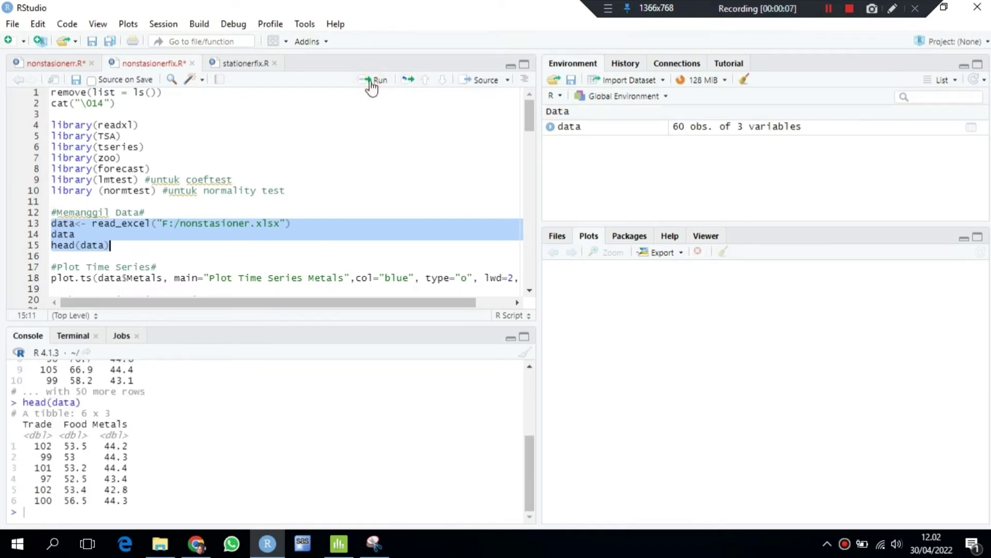
pyautogui.scroll(4, 225, 450)
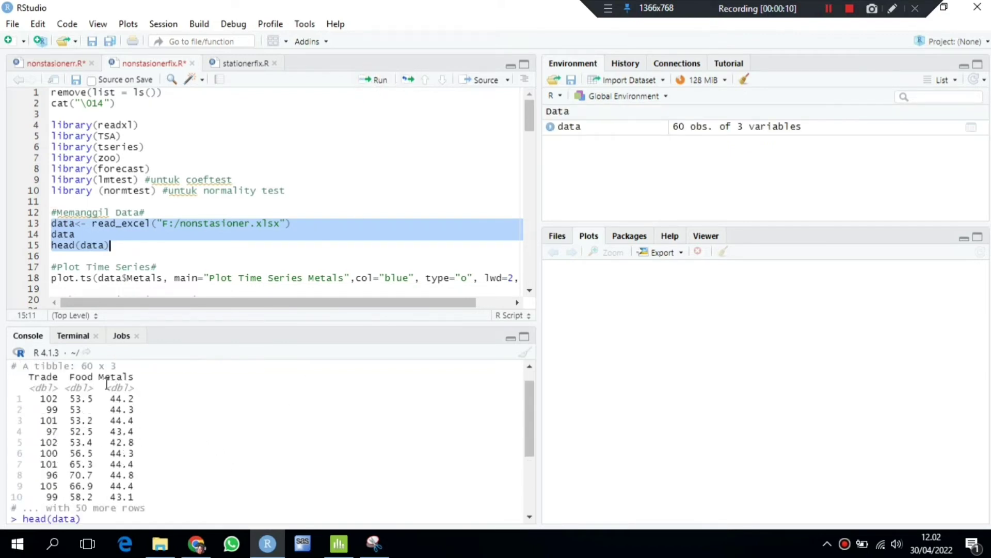
pyautogui.doubleClick(102, 380)
pyautogui.scroll(1, 129, 395)
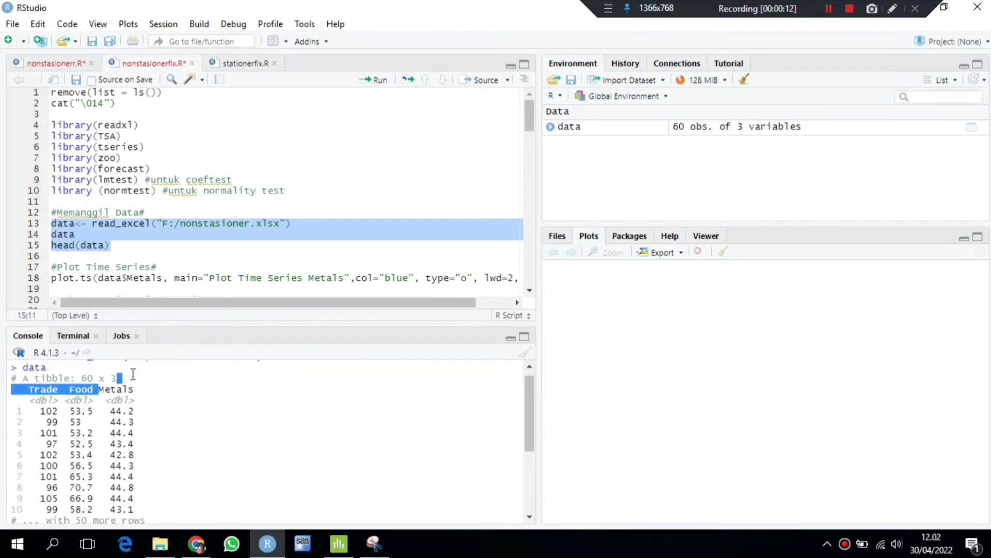
# Run the plot.ts line to draw the blue time series plot of Metals titled "Plot Time Series Metals".
pyautogui.scroll(-1, 98, 274)
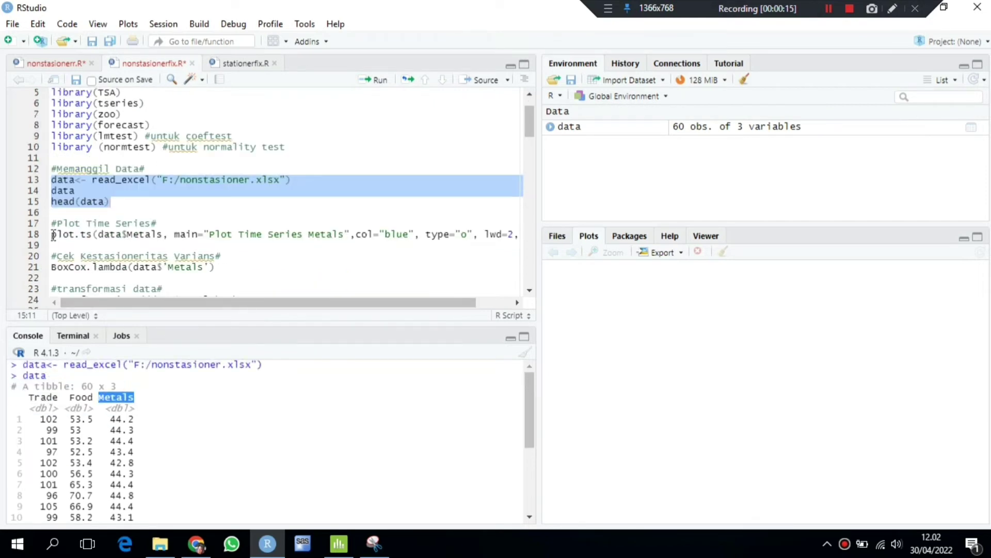
pyautogui.click(53, 235)
pyautogui.click(377, 80)
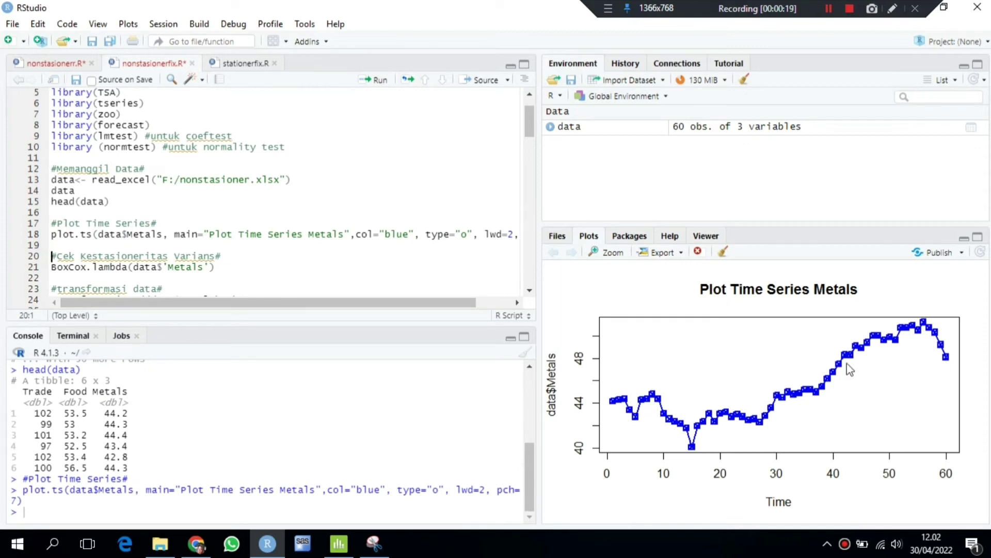
# Run the BoxCox.lambda check on Metals, and run the lines that store squared Metals in transformasi and print it.
pyautogui.scroll(-2, 131, 220)
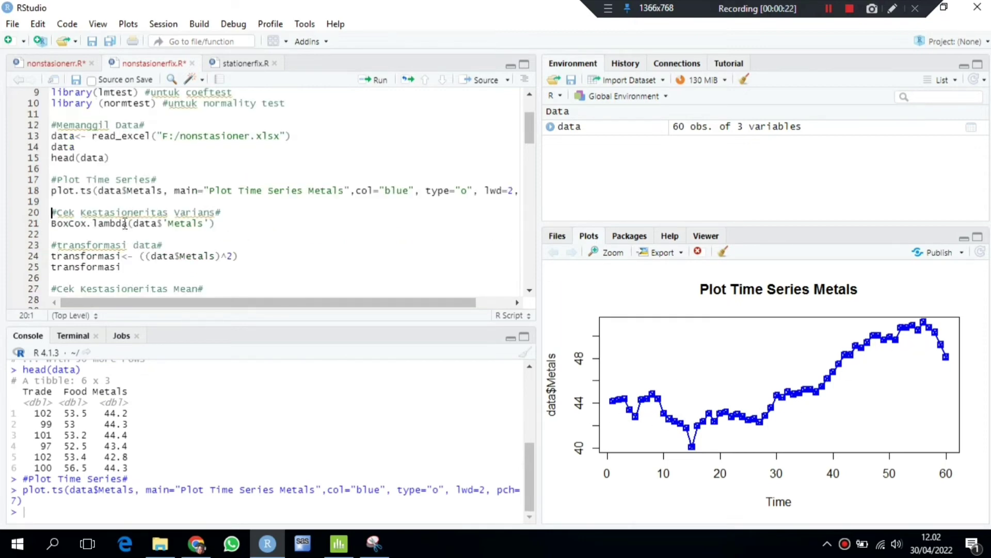
pyautogui.press('Down')
pyautogui.click(380, 82)
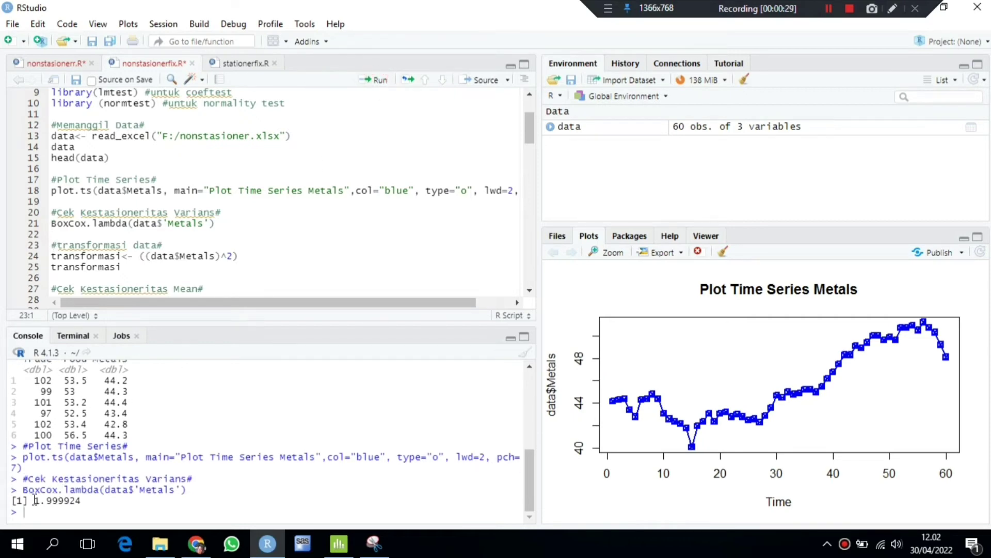
pyautogui.moveTo(34, 499); pyautogui.dragTo(81, 500)
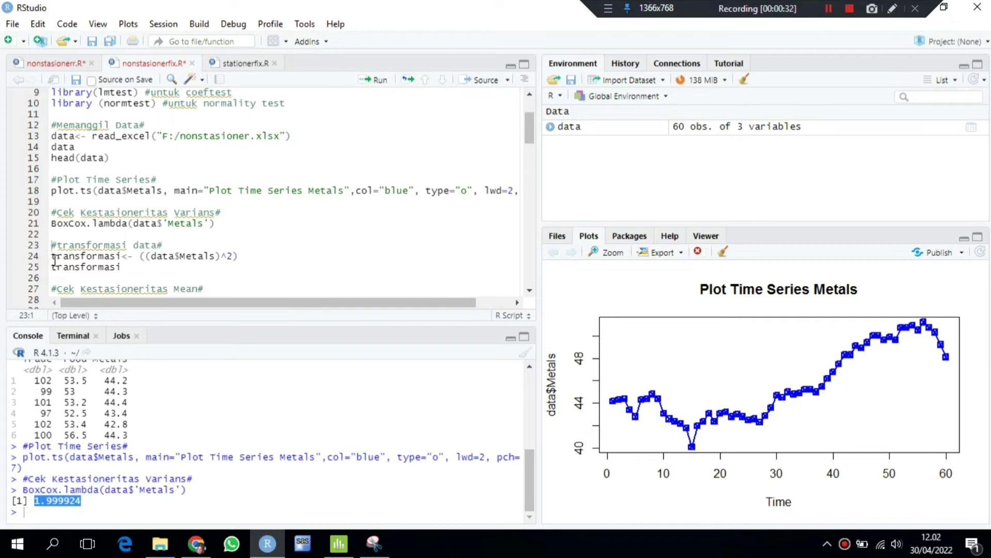
pyautogui.moveTo(52, 257); pyautogui.dragTo(122, 267)
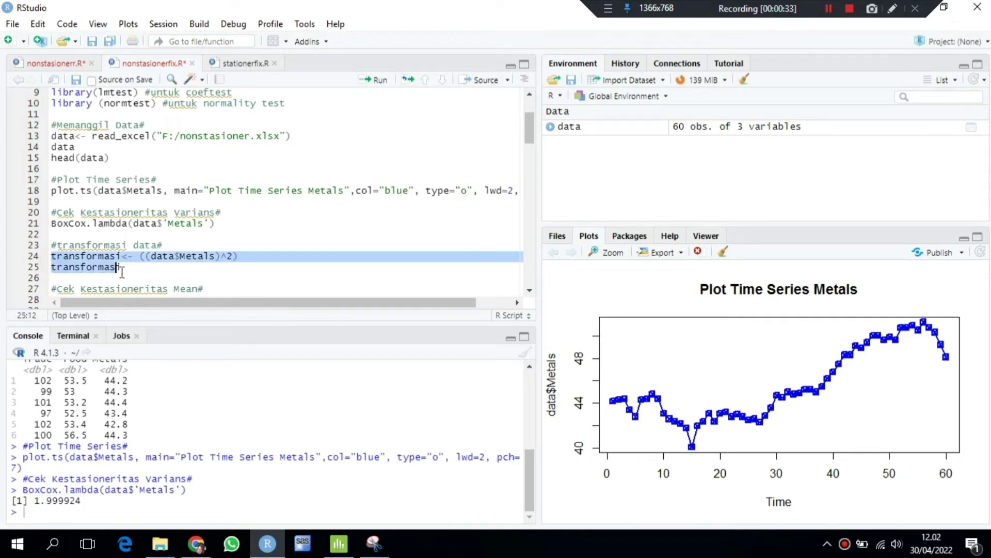
pyautogui.click(380, 83)
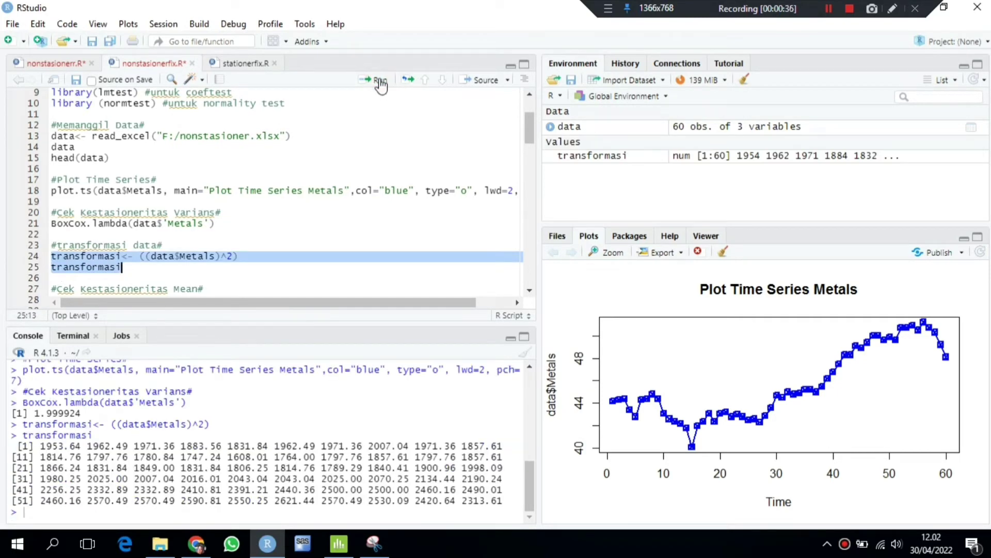
# Run the ADF test on transformasi and plot the autocorrelation function of data$Metals with lag.max=60.
pyautogui.scroll(-3, 228, 242)
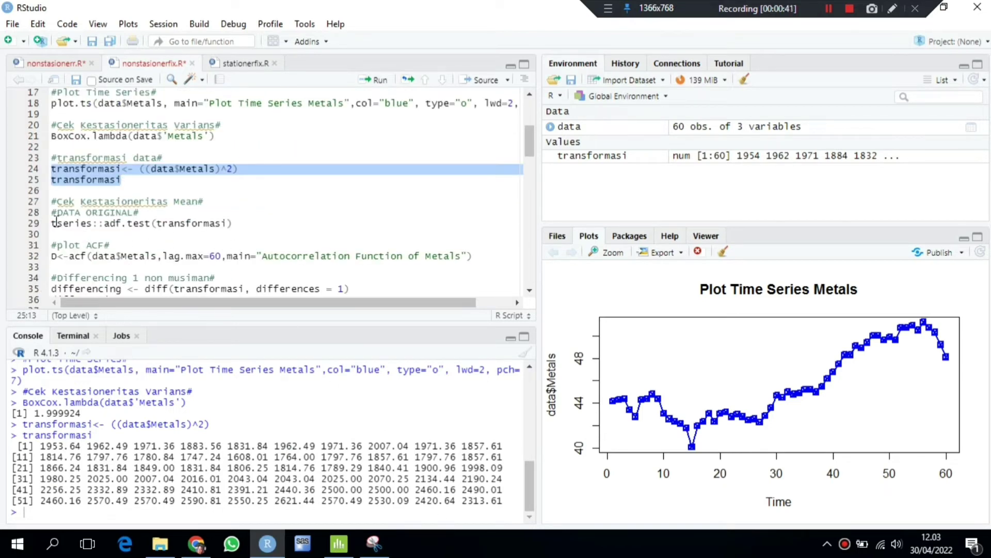
pyautogui.click(56, 222)
pyautogui.click(380, 80)
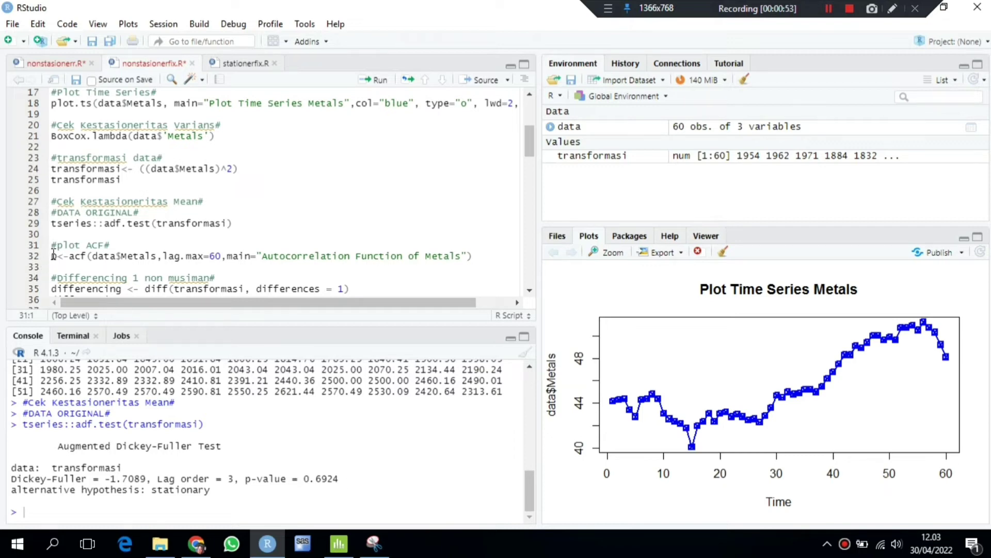
pyautogui.click(52, 256)
pyautogui.click(373, 81)
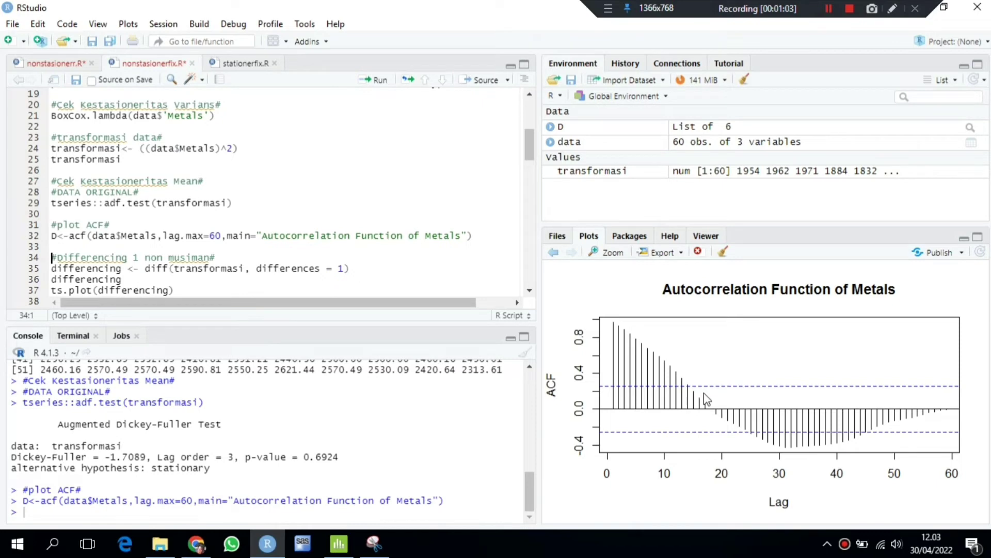
# Run the first differencing of transformasi with differences = 1, print it, and draw its time series plot.
pyautogui.click(52, 269)
pyautogui.moveTo(52, 269); pyautogui.dragTo(122, 279)
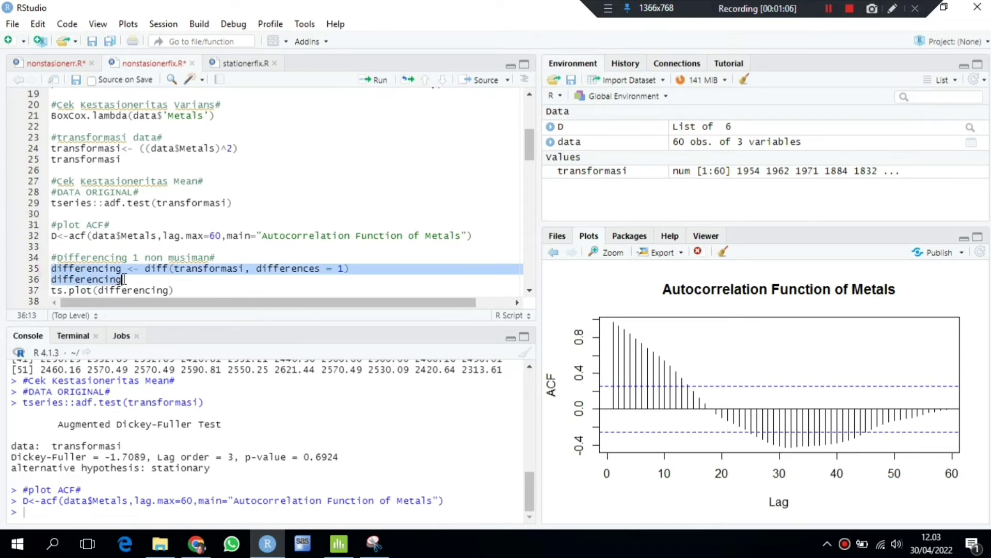
pyautogui.click(363, 83)
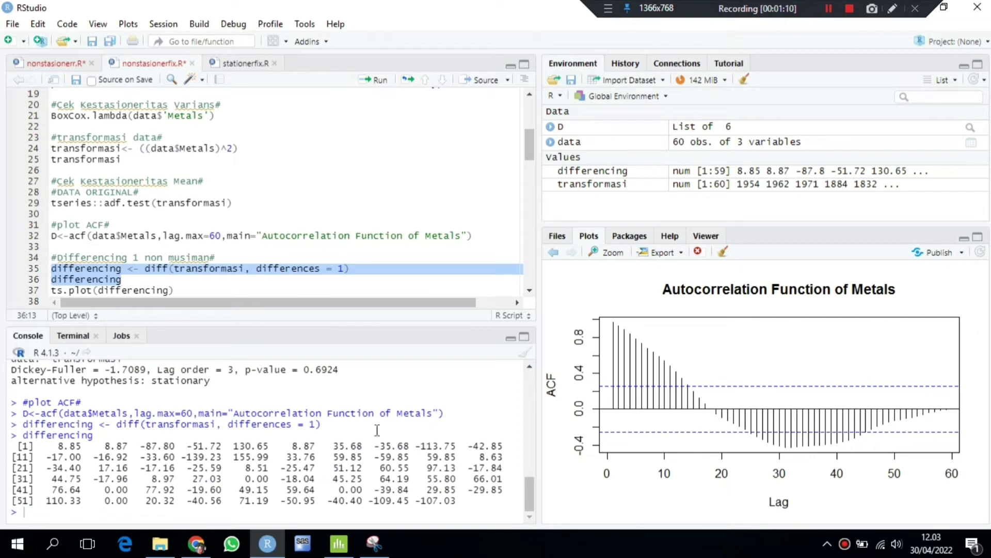
pyautogui.scroll(-2, 154, 261)
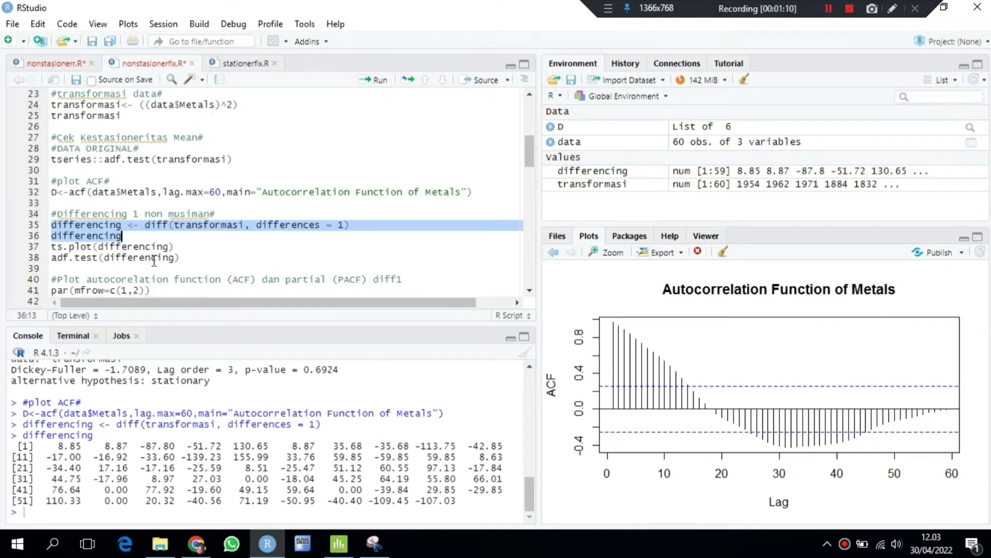
pyautogui.click(52, 246)
pyautogui.click(364, 80)
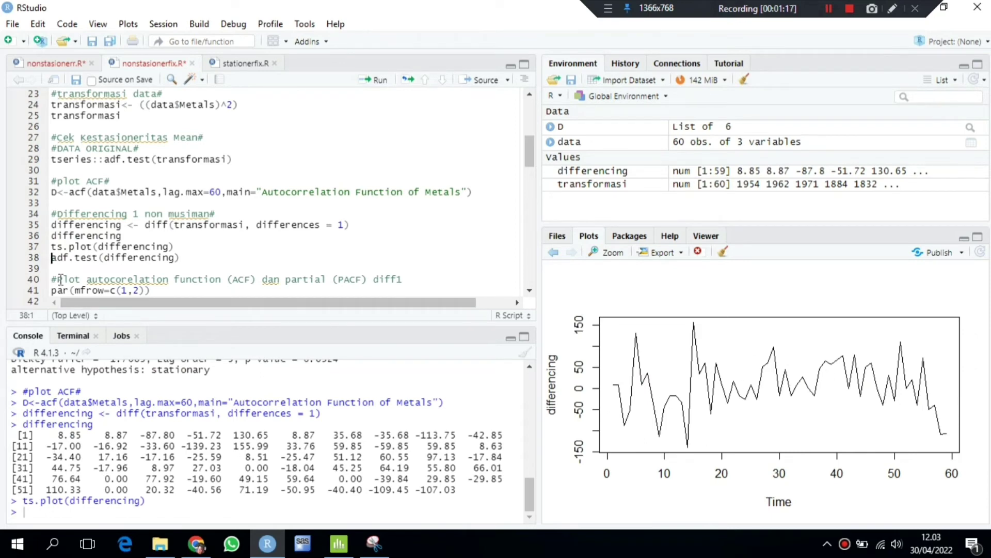
# Run the ADF test on differencing and inspect its p-value.
pyautogui.click(382, 81)
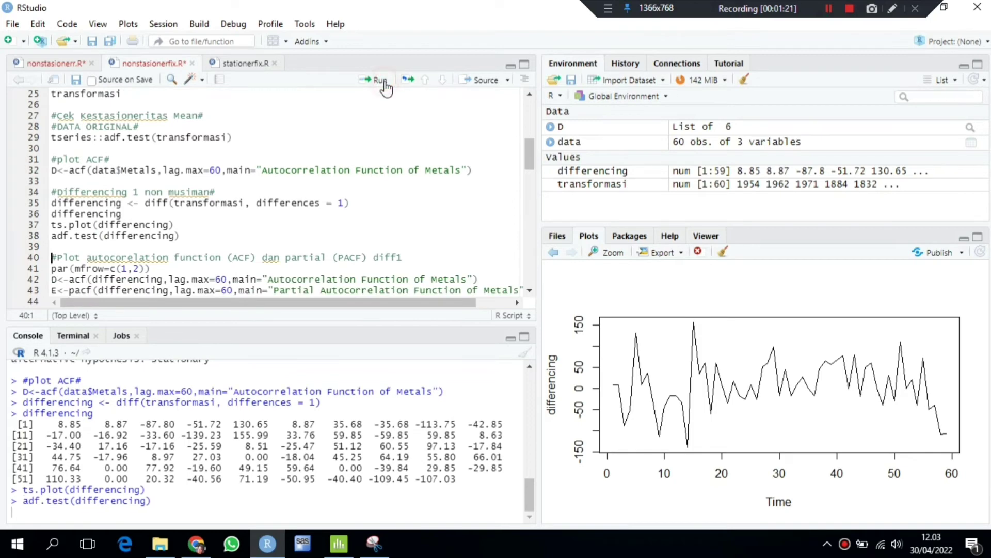
pyautogui.moveTo(303, 482); pyautogui.dragTo(346, 481)
pyautogui.click(345, 482)
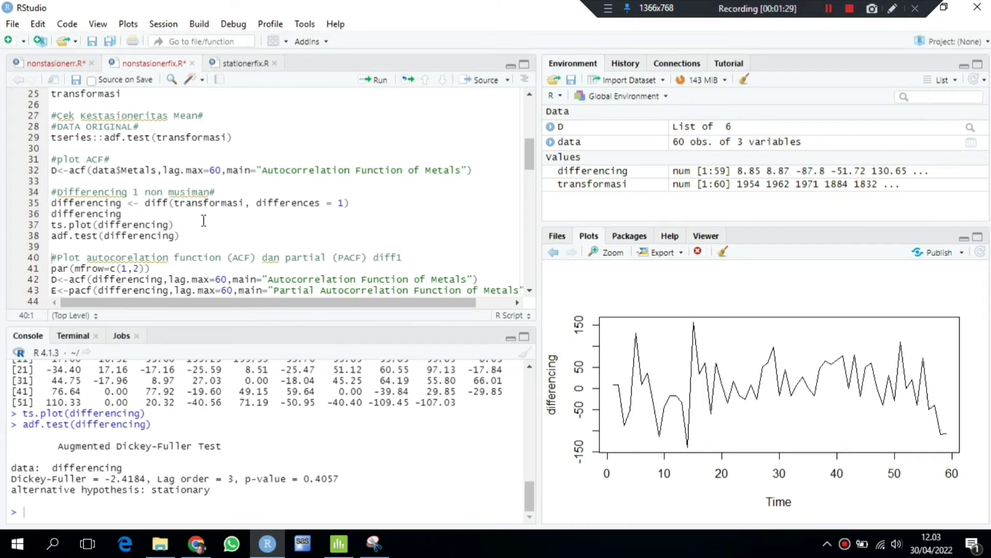
# Run the acf line that plots the autocorrelation function of differencing with lag.max=60.
pyautogui.scroll(-2, 203, 221)
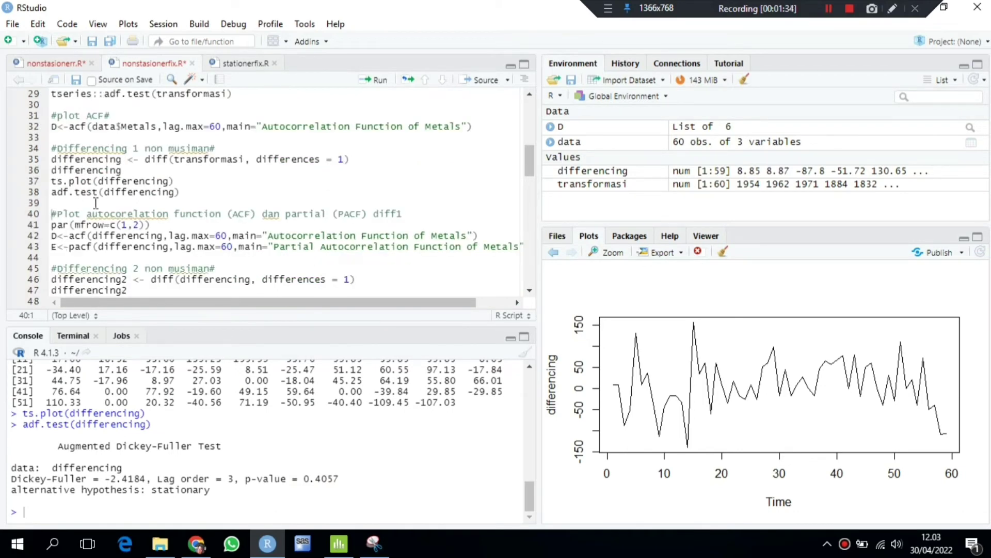
pyautogui.scroll(2, 189, 189)
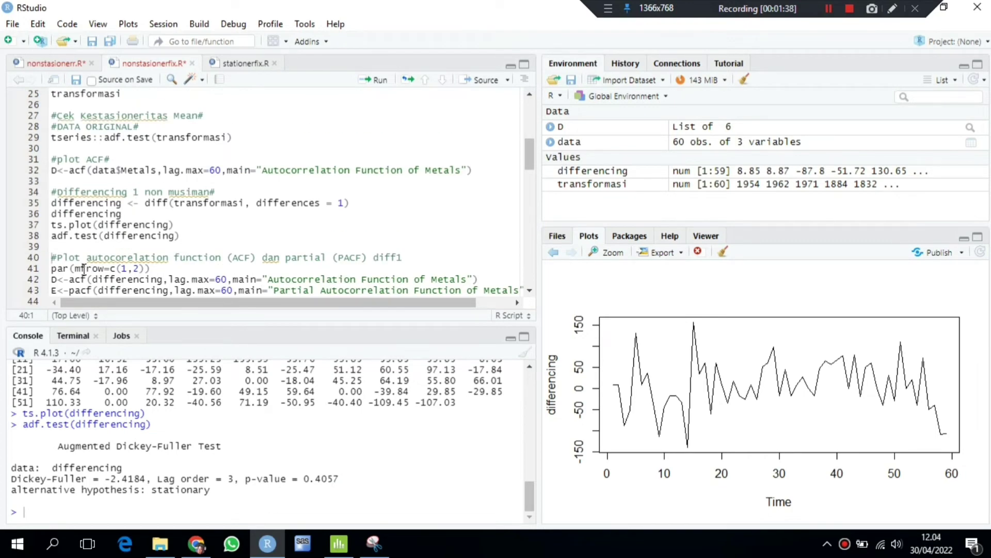
pyautogui.click(52, 280)
pyautogui.click(366, 81)
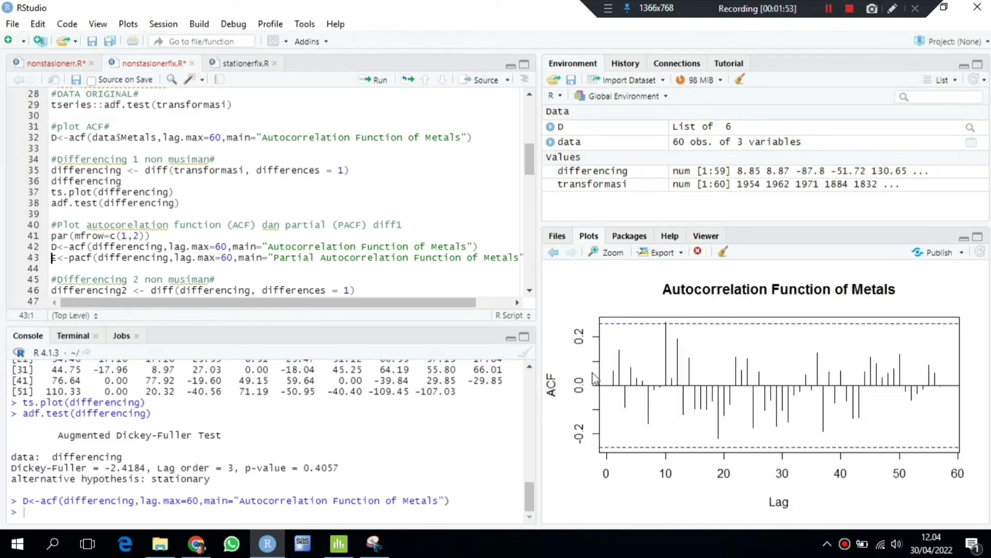
# Run the second differencing, storing diff(differencing, differences = 1) in differencing2, print it, and draw its time series plot.
pyautogui.scroll(-2, 208, 238)
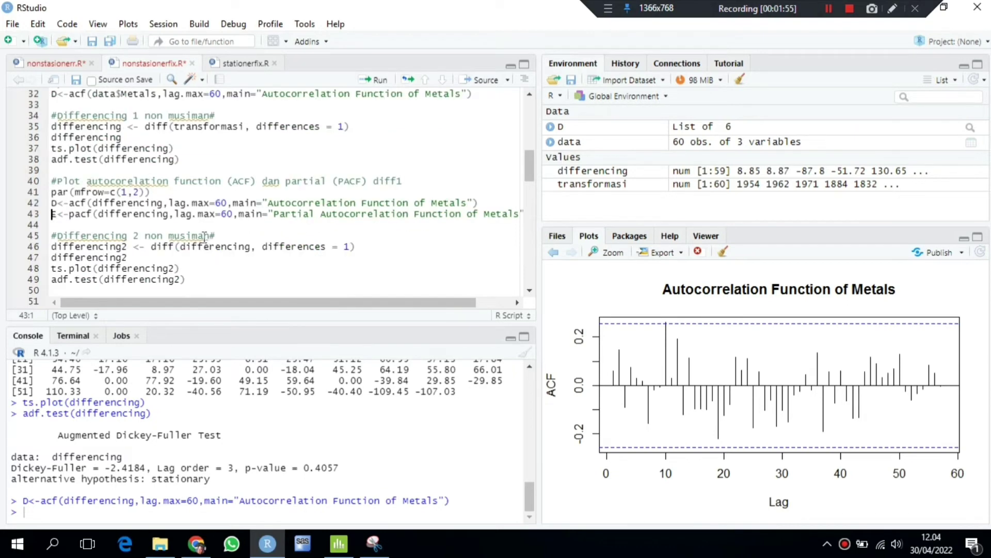
pyautogui.moveTo(51, 247); pyautogui.dragTo(128, 257)
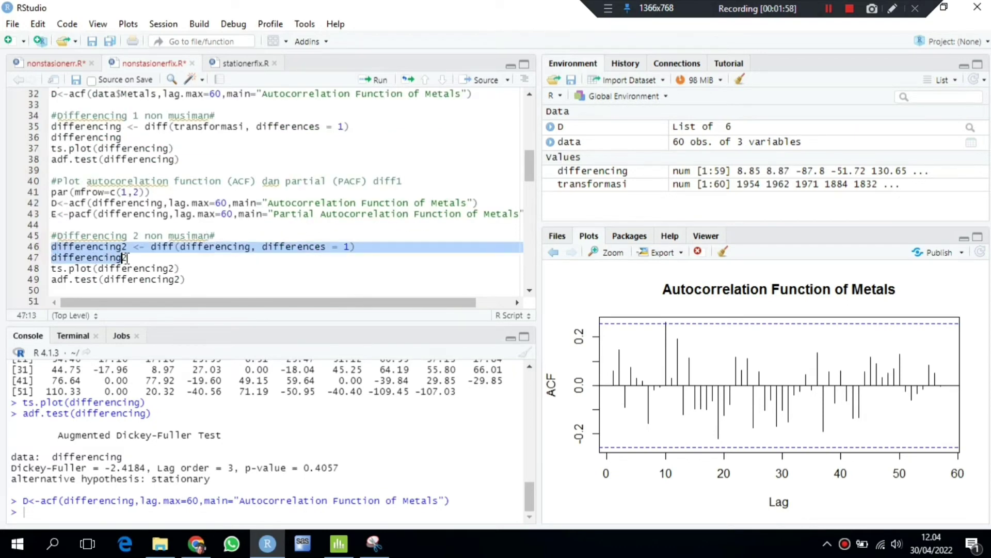
pyautogui.click(383, 80)
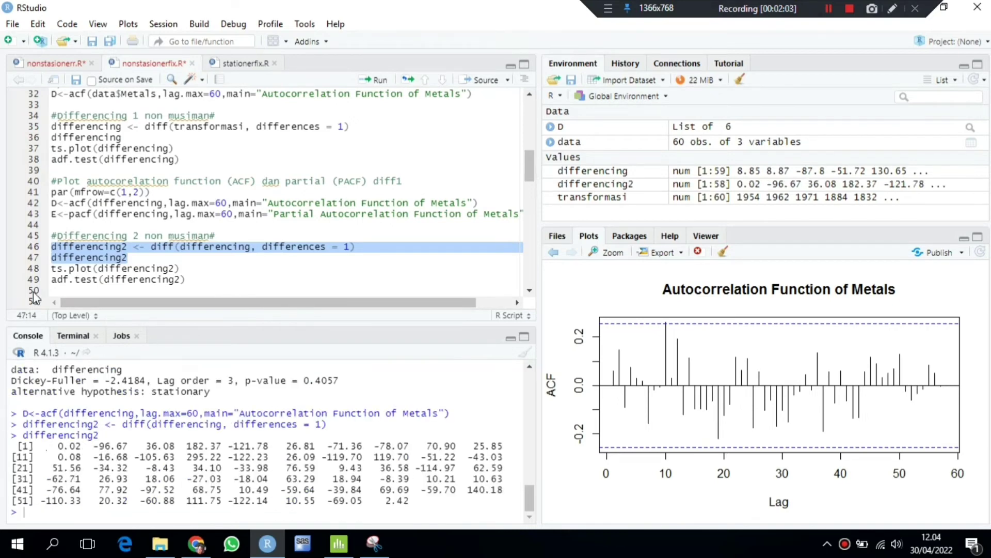
pyautogui.click(54, 268)
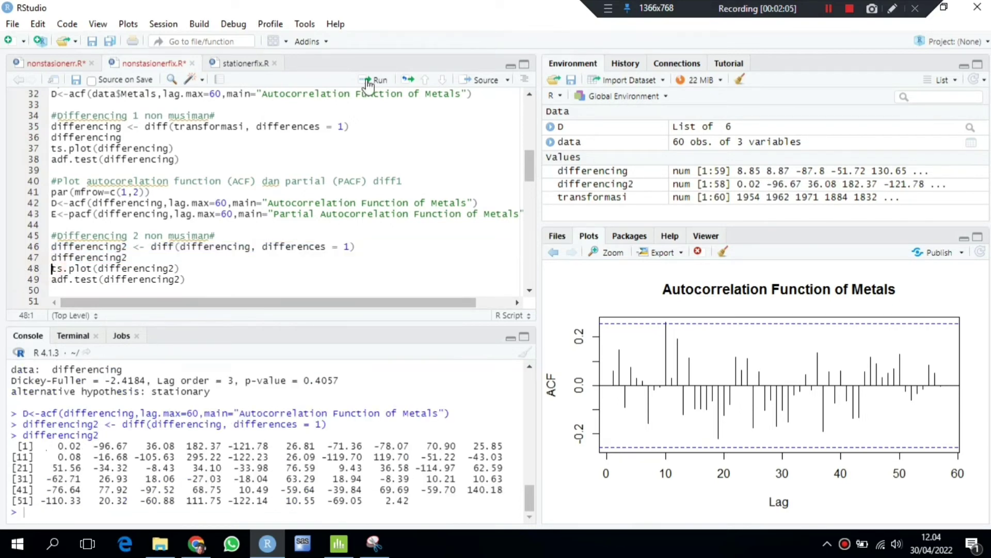
pyautogui.click(376, 80)
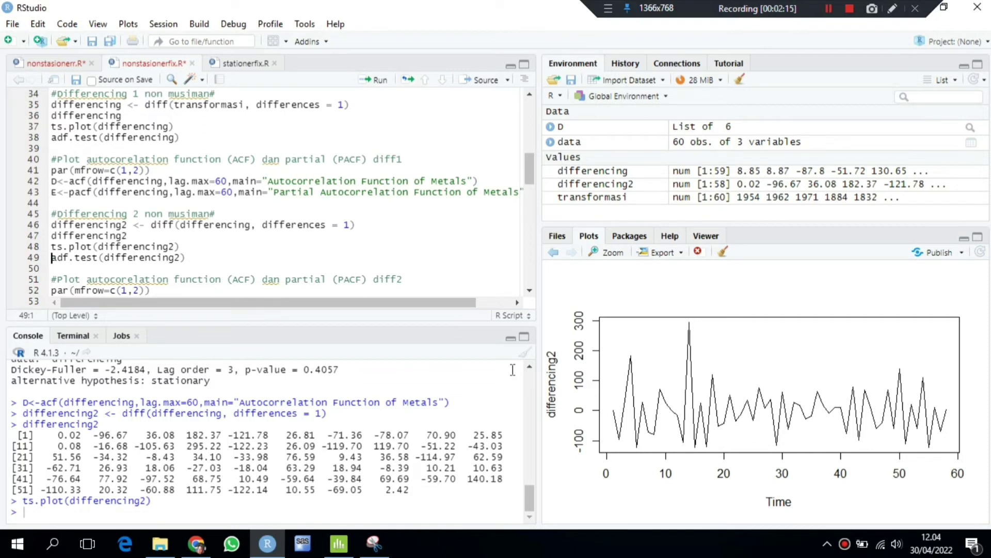
# Run the ADF test on differencing2 and inspect its p-value.
pyautogui.click(378, 80)
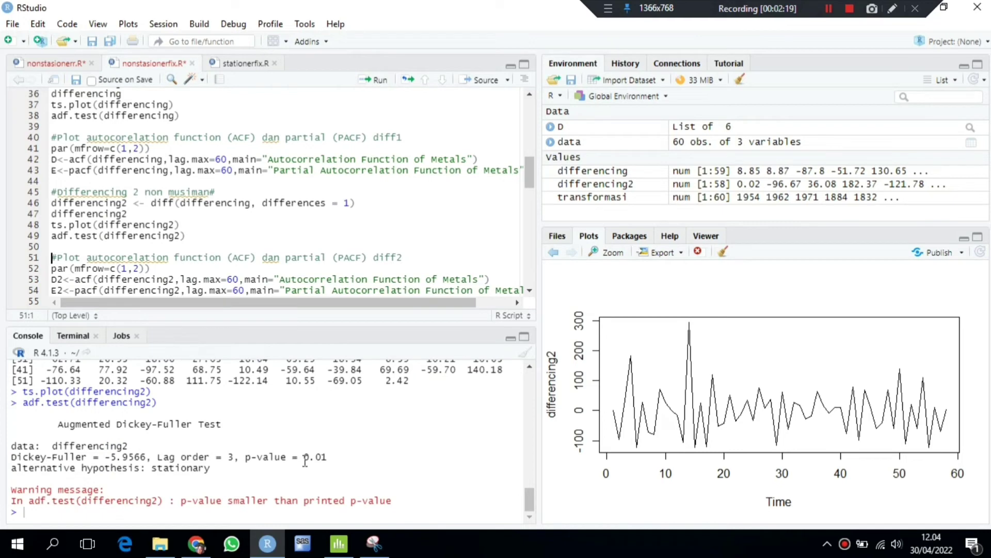
pyautogui.moveTo(305, 457); pyautogui.dragTo(330, 457)
pyautogui.click(330, 458)
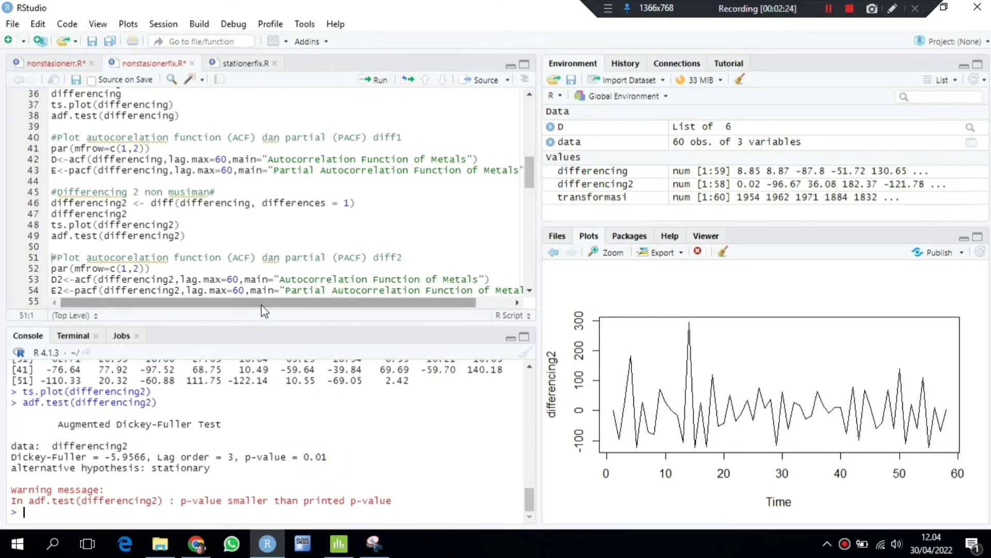
# Run the acf and pacf lines for differencing2 with lag.max=60 to plot its autocorrelation and partial autocorrelation functions.
pyautogui.scroll(-2, 238, 229)
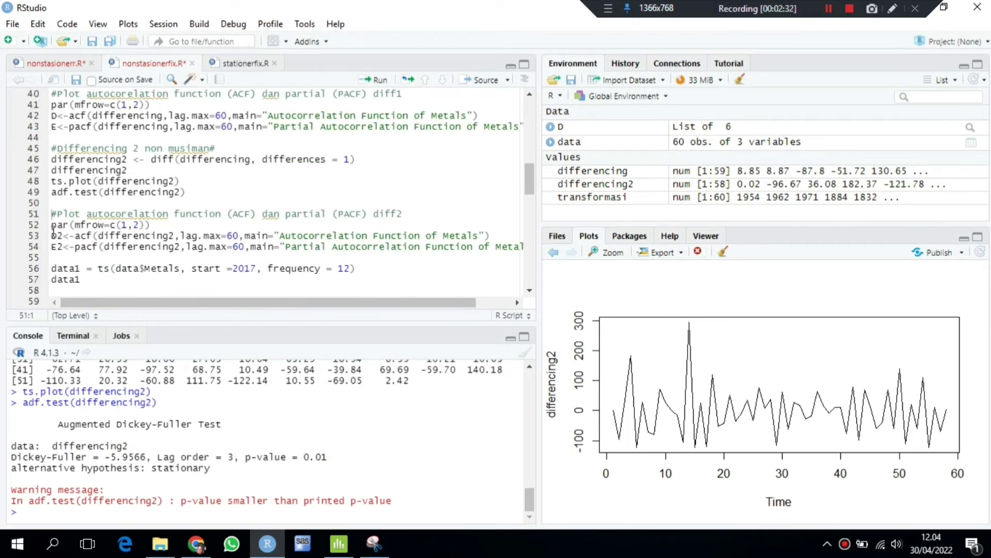
pyautogui.click(53, 230)
pyautogui.click(380, 79)
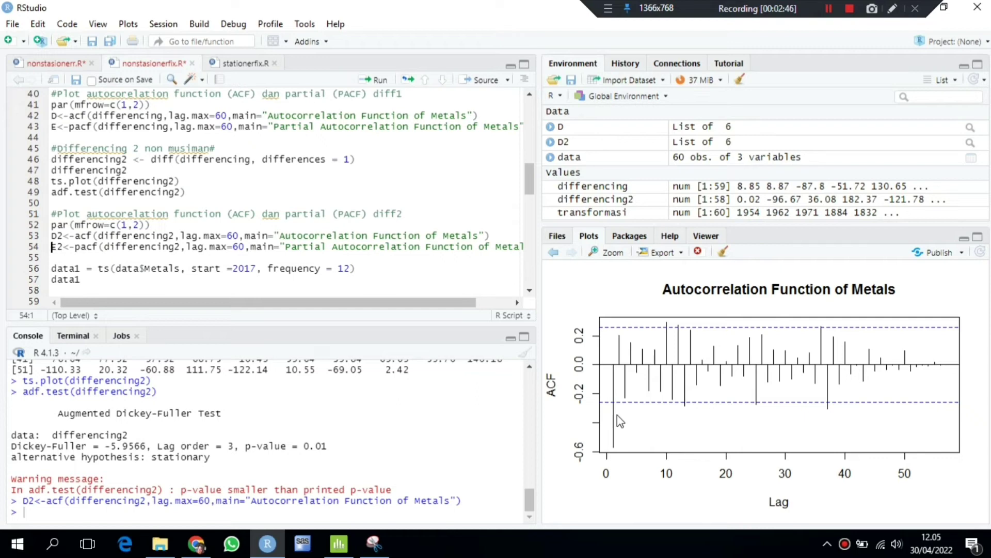
pyautogui.click(380, 80)
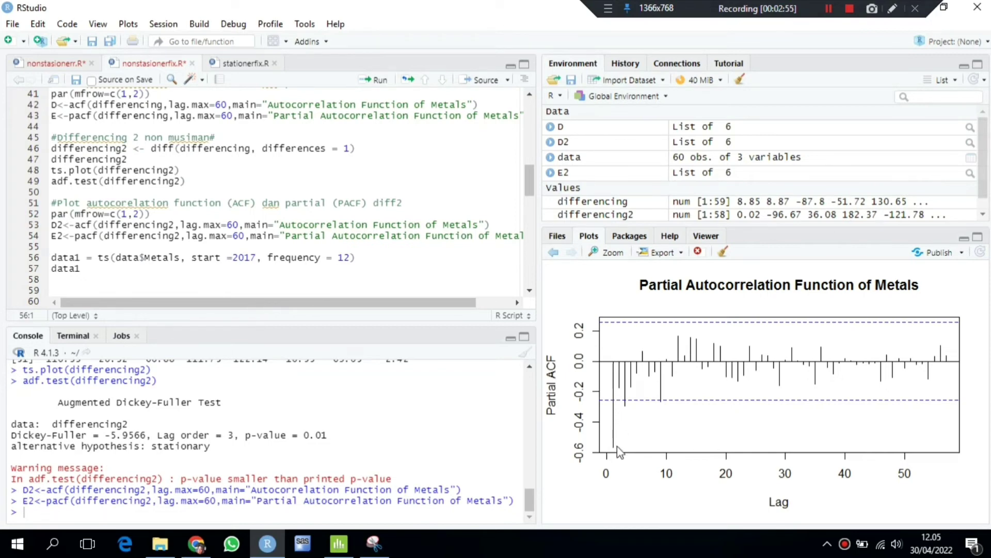
# Fit the ARIMA (1,2,0) model for Metals as fit1 with method "ML", run its coefficient test, and inspect the AIC.
pyautogui.scroll(-2, 198, 219)
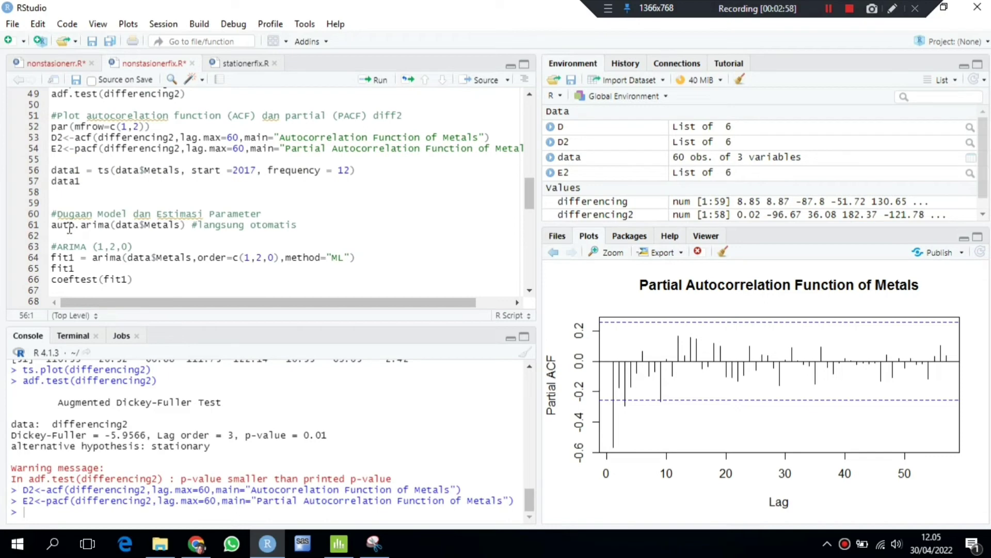
pyautogui.scroll(-2, 69, 229)
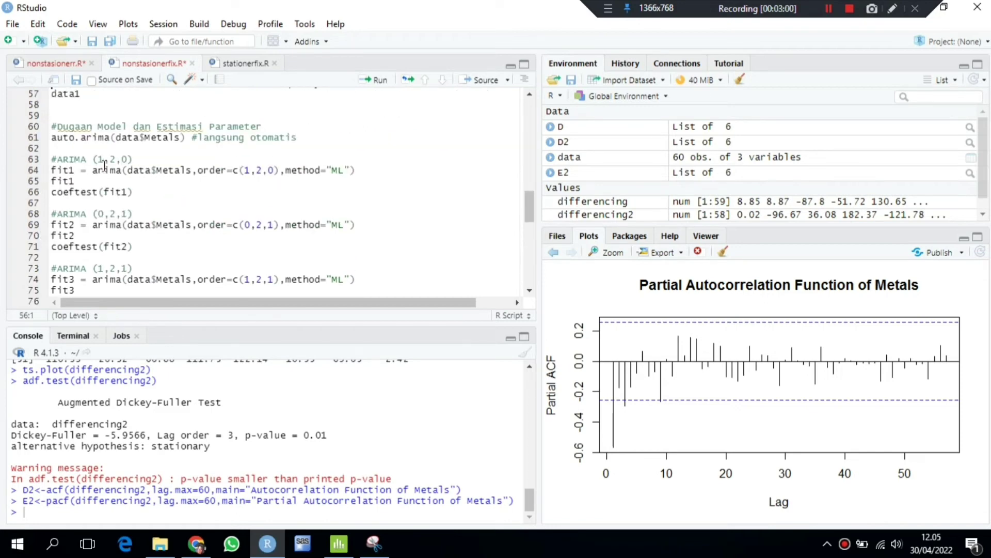
pyautogui.moveTo(97, 161); pyautogui.dragTo(123, 161)
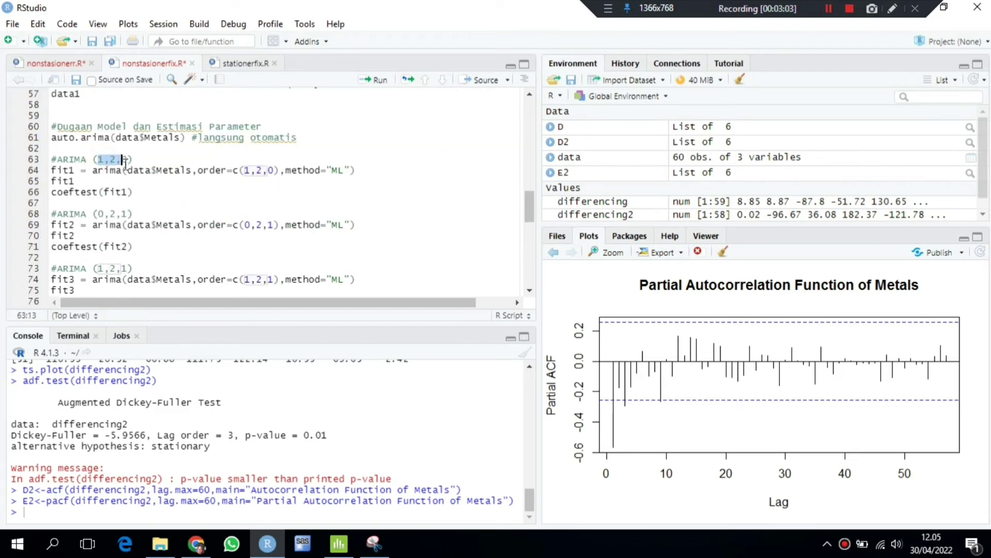
pyautogui.click(146, 177)
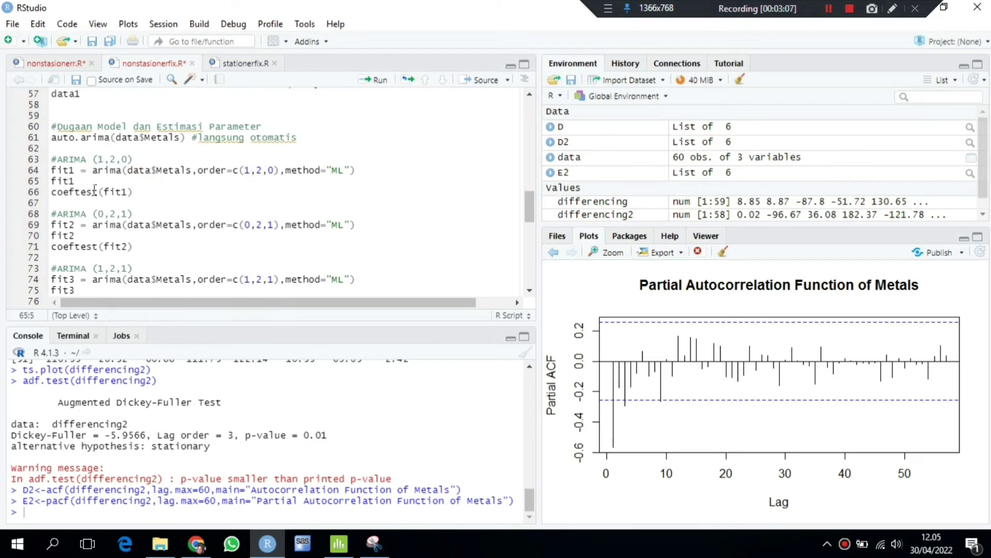
pyautogui.moveTo(52, 170); pyautogui.dragTo(137, 199)
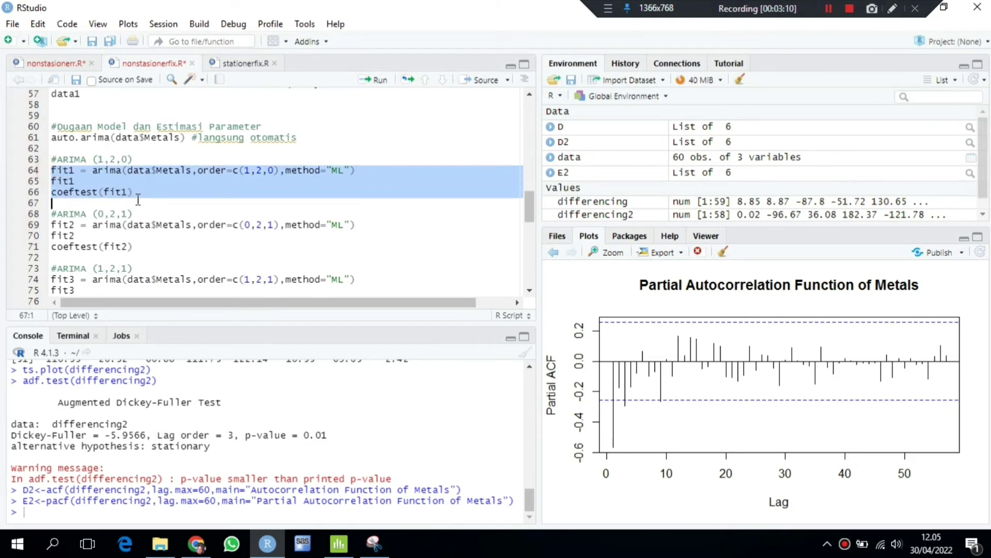
pyautogui.click(373, 80)
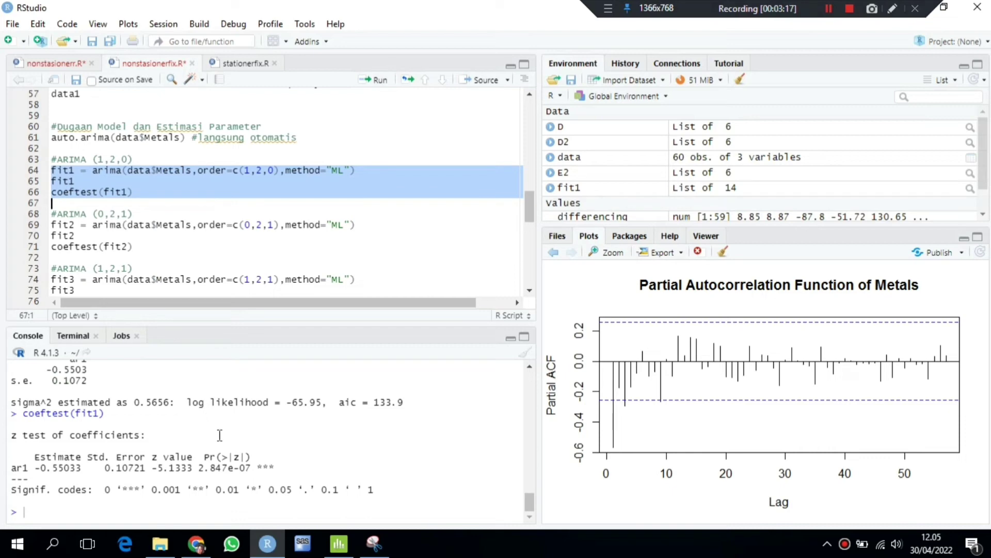
pyautogui.moveTo(340, 402); pyautogui.dragTo(401, 412)
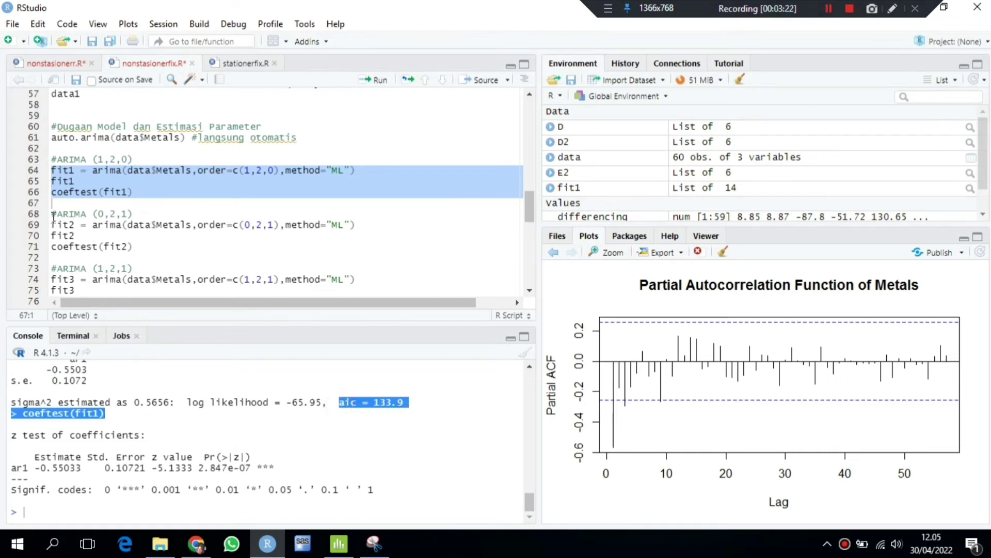
# Fit the ARIMA (0,2,1) model for Metals as fit2 with method "ML" and run its coefficient test.
pyautogui.click(53, 217)
pyautogui.moveTo(51, 224); pyautogui.dragTo(134, 246)
pyautogui.click(373, 82)
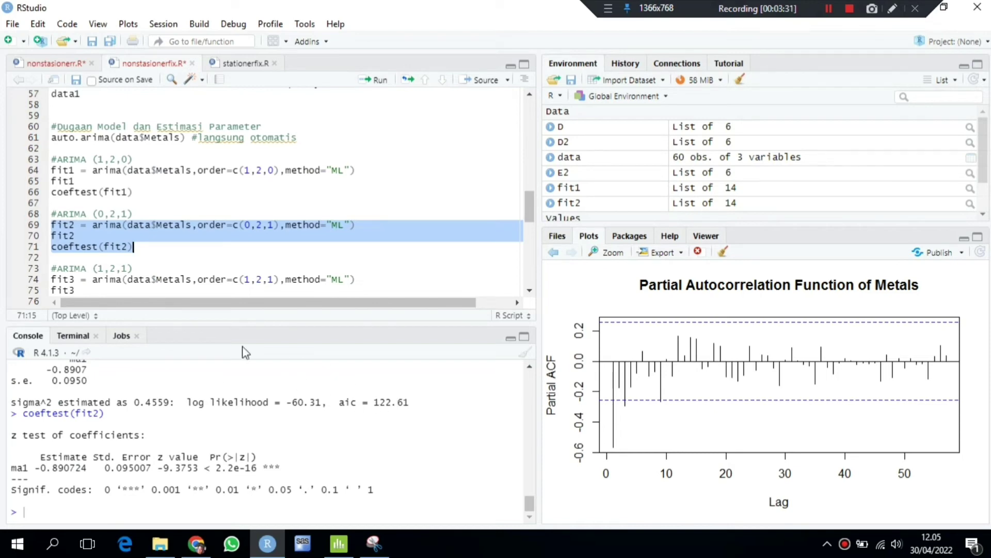
# Fit the ARIMA (1,2,1) model for Metals as fit3 with method "ML" and run its coefficient test.
pyautogui.scroll(-2, 193, 247)
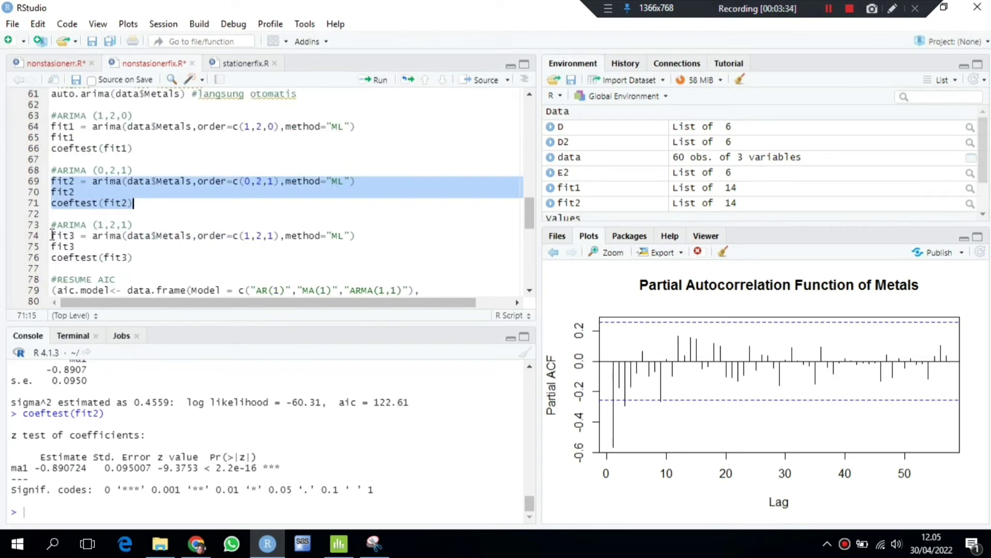
pyautogui.moveTo(51, 236); pyautogui.dragTo(133, 258)
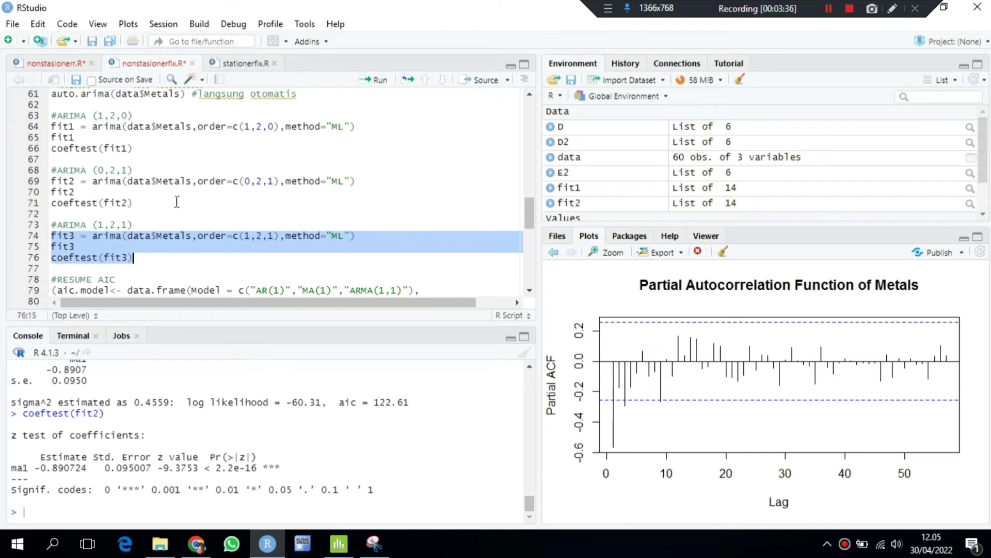
pyautogui.click(376, 80)
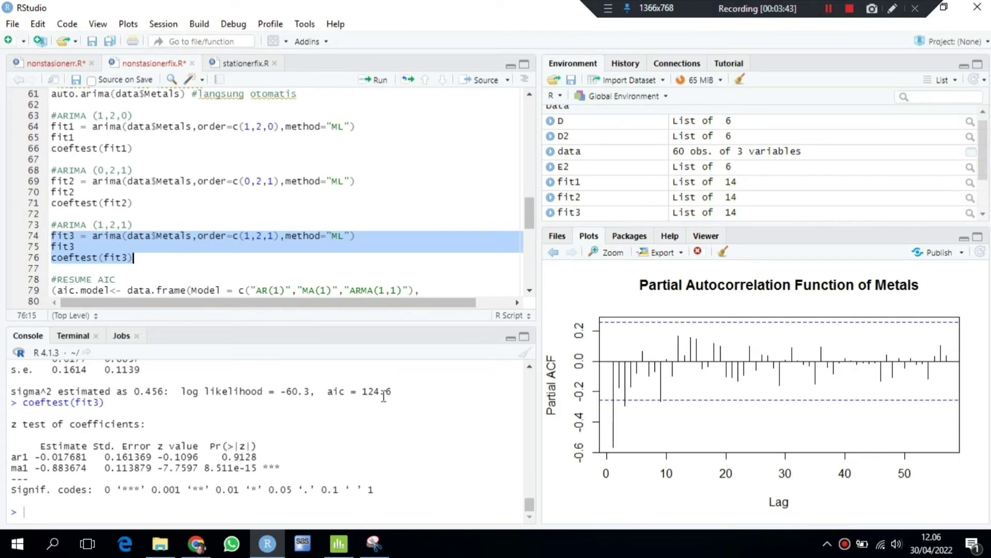
# Run the aic.model data frame comparing the AIC of fit1, fit2 and fit3, and highlight the MA(1) model's AIC.
pyautogui.scroll(-2, 245, 261)
pyautogui.click(53, 248)
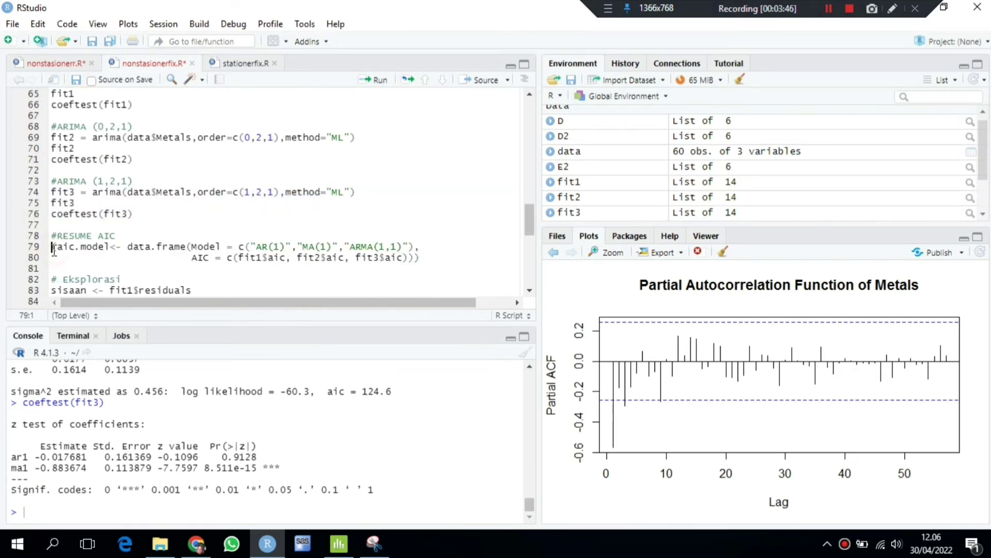
pyautogui.click(374, 81)
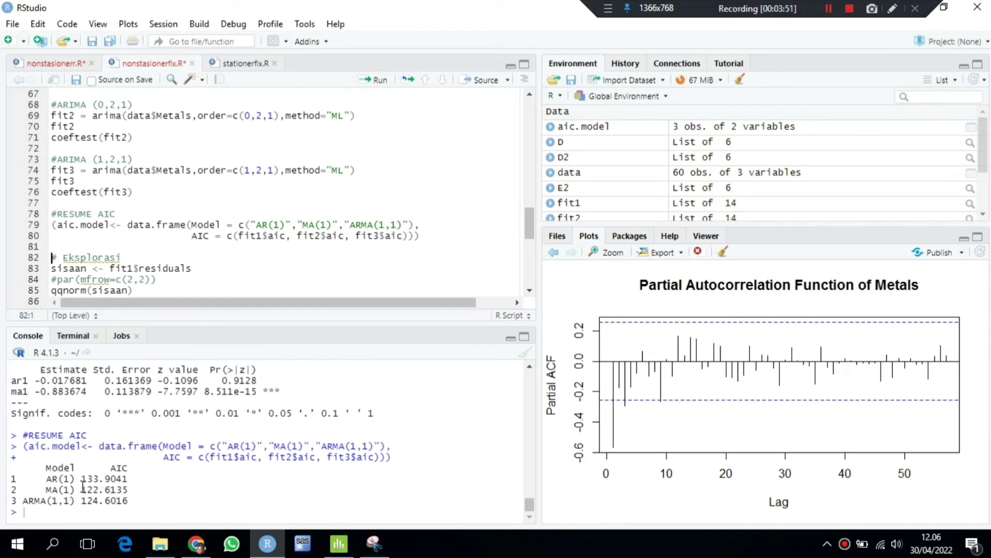
pyautogui.moveTo(82, 487); pyautogui.dragTo(129, 483)
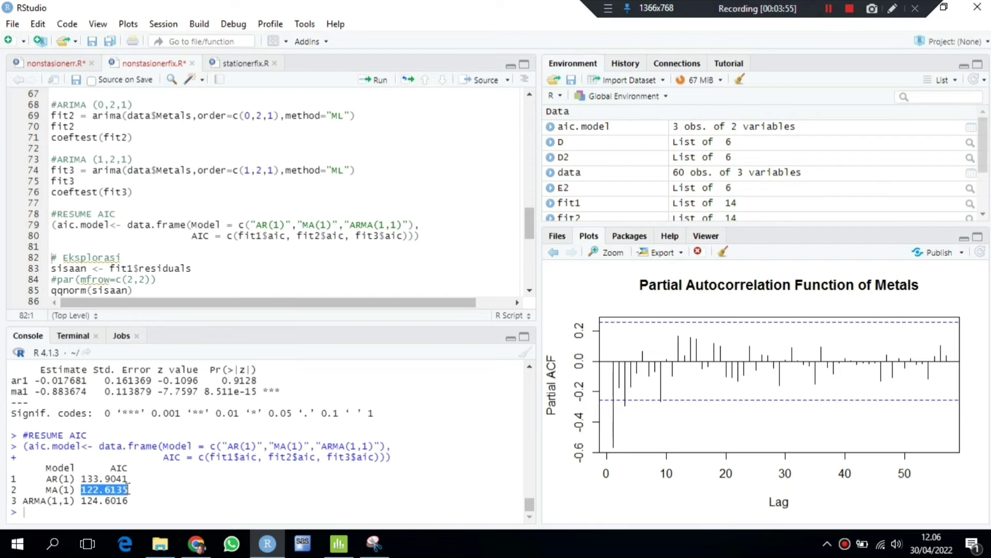
# Review the fit3 and fit2 console output and highlight the AIC of the ARIMA (0,2,1) model.
pyautogui.scroll(4, 170, 413)
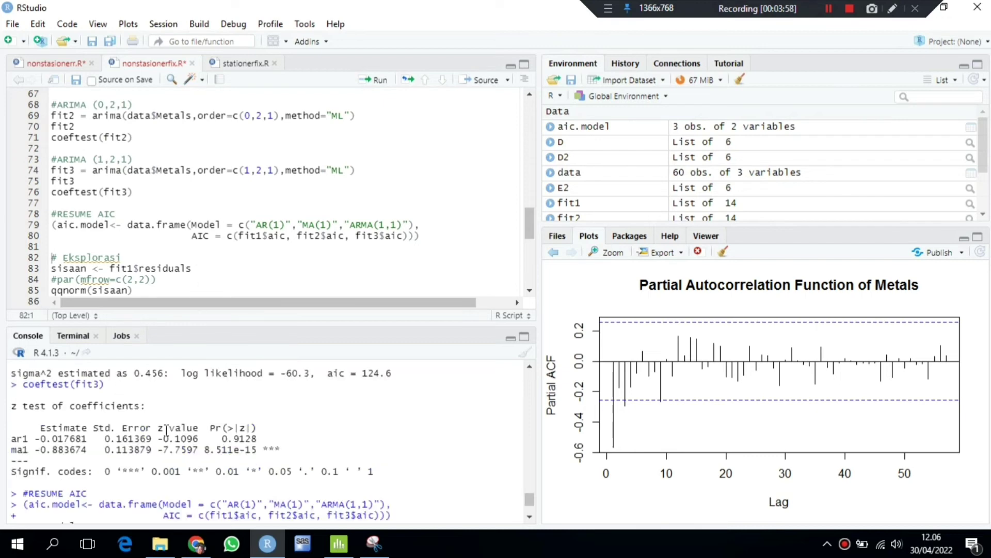
pyautogui.scroll(2, 166, 430)
pyautogui.scroll(2, 163, 430)
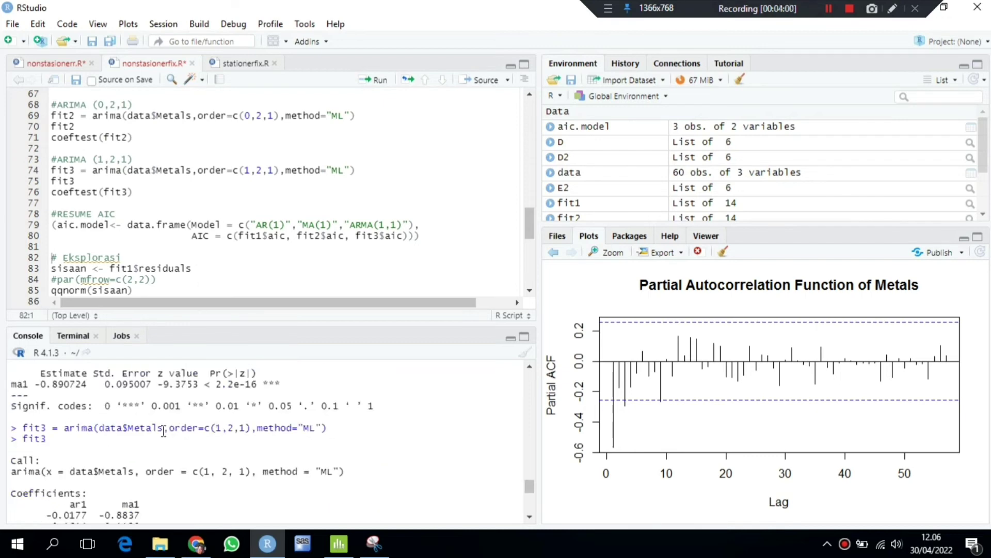
pyautogui.scroll(2, 168, 443)
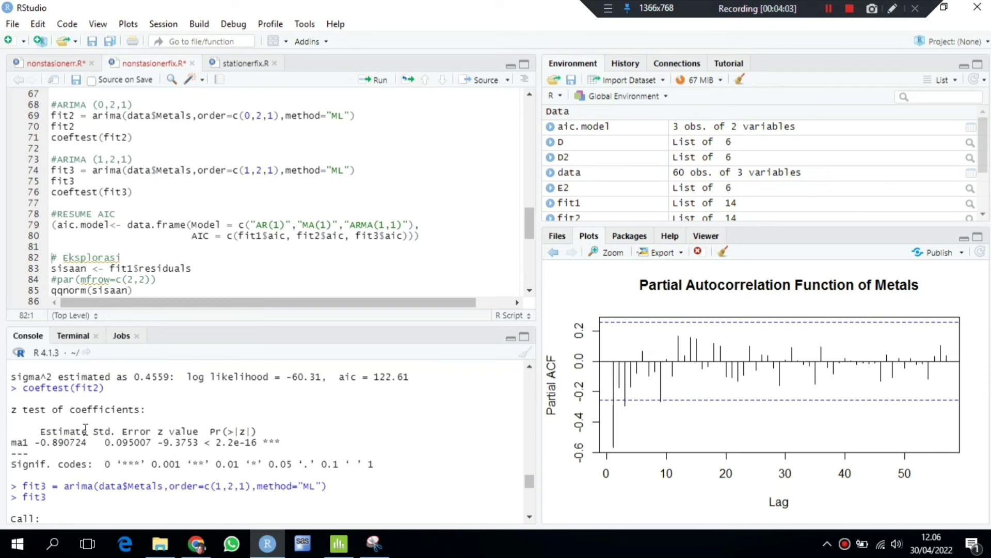
pyautogui.scroll(2, 85, 427)
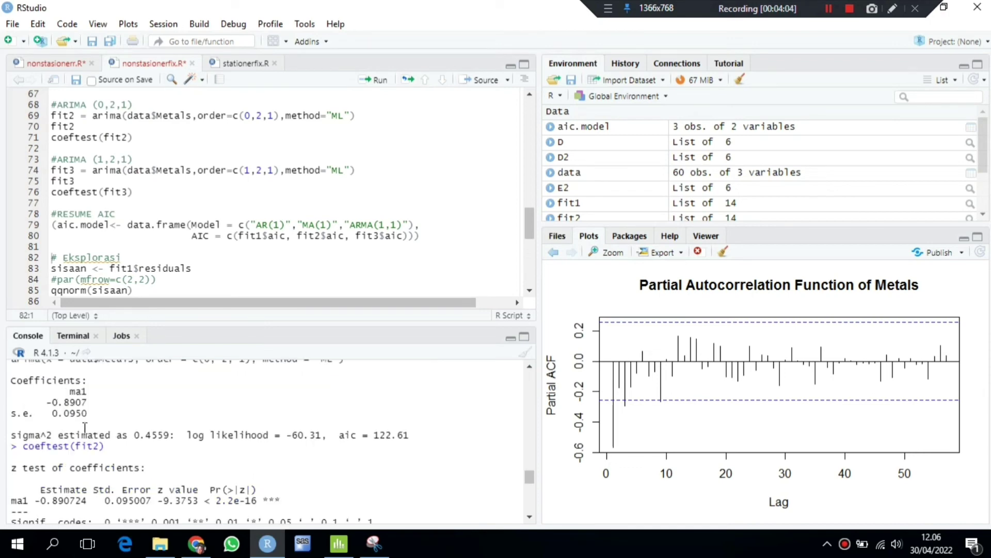
pyautogui.scroll(2, 85, 426)
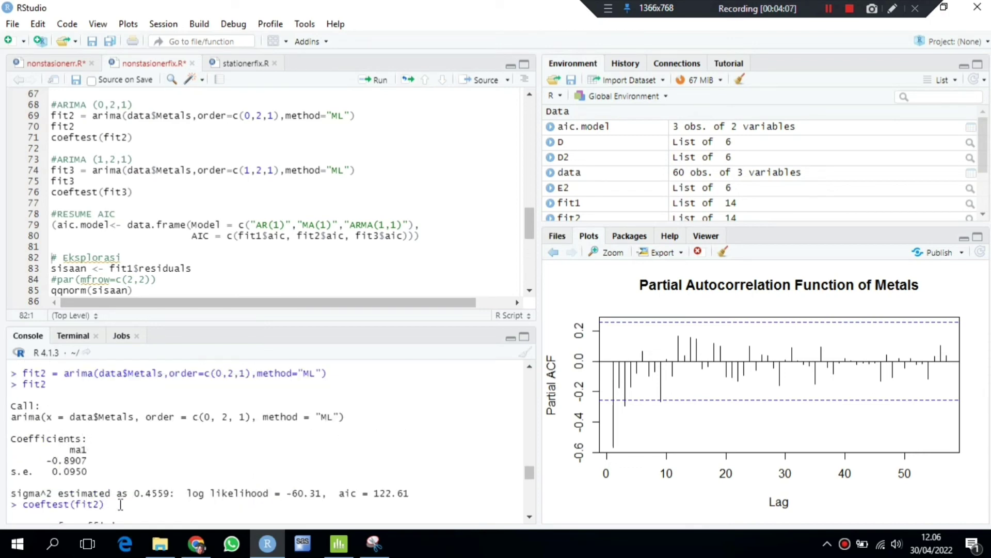
pyautogui.moveTo(374, 494); pyautogui.dragTo(410, 495)
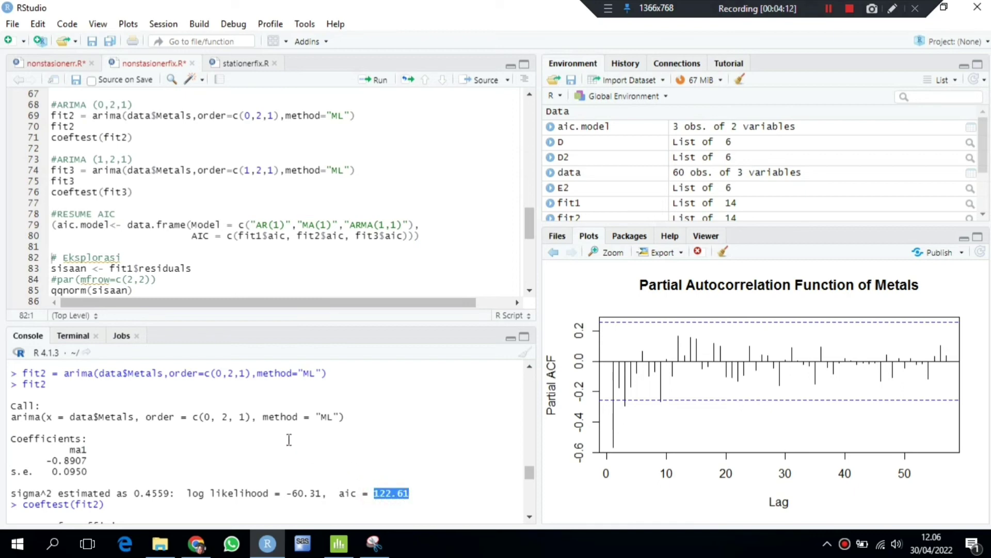
pyautogui.scroll(-10, 287, 439)
# Forecast Metals 12 periods ahead from fit2 at level 95, plot it as "Forecasting Metals" in green, and review the forecast table.
pyautogui.scroll(-4, 244, 214)
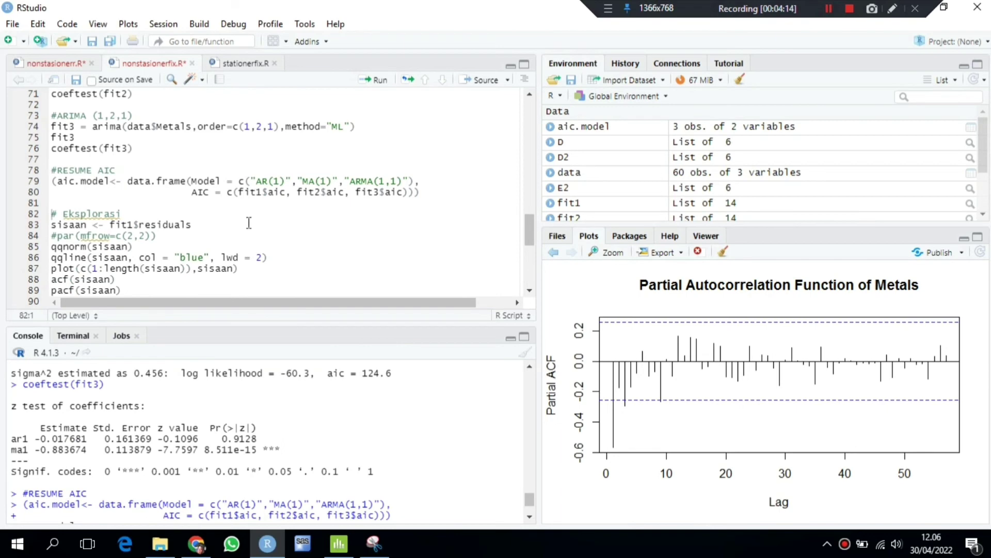
pyautogui.scroll(-1, 217, 226)
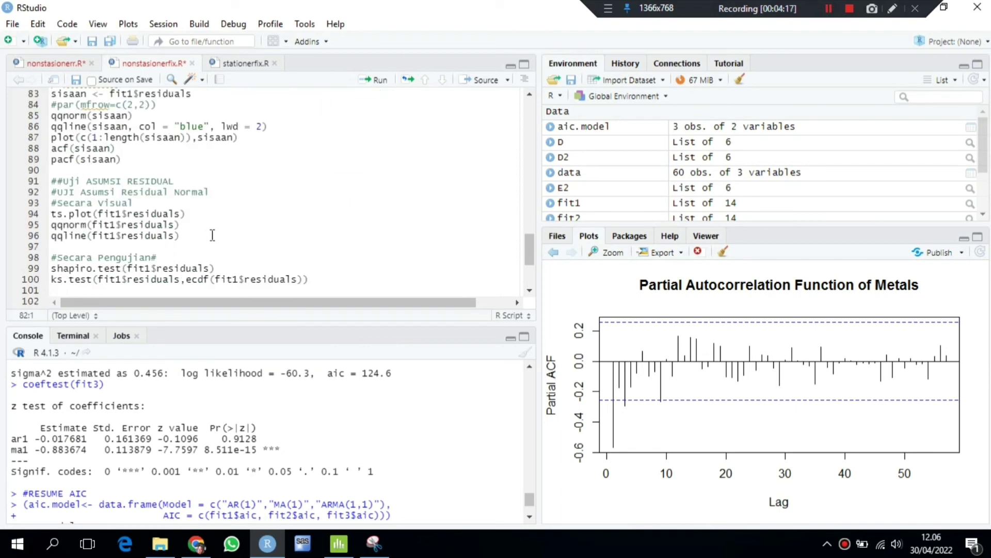
pyautogui.scroll(-4, 210, 235)
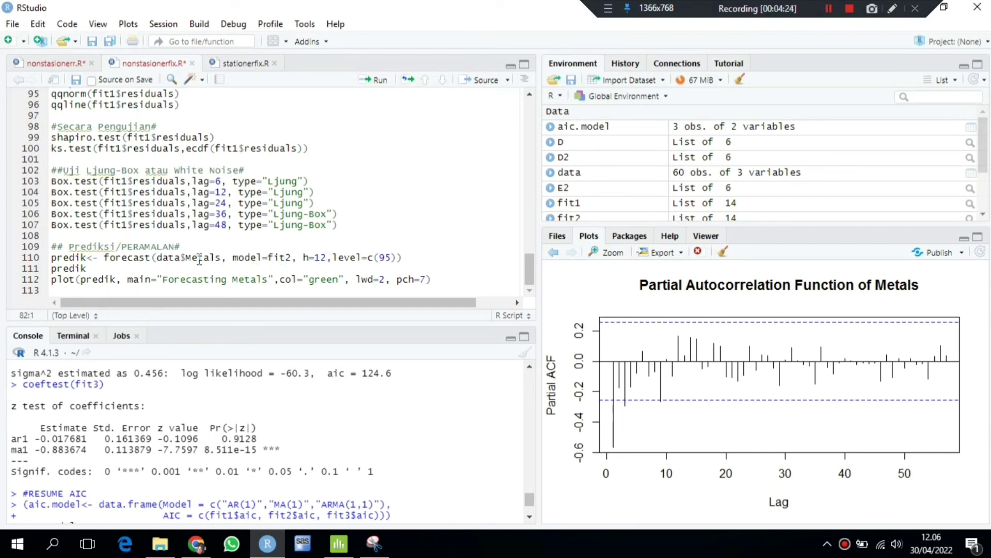
pyautogui.moveTo(51, 257); pyautogui.dragTo(145, 291)
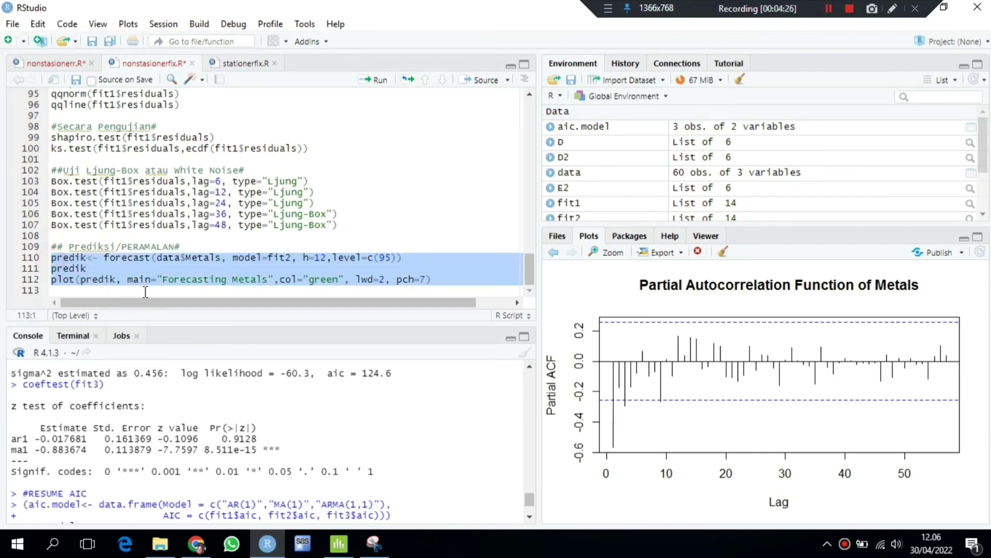
pyautogui.click(366, 82)
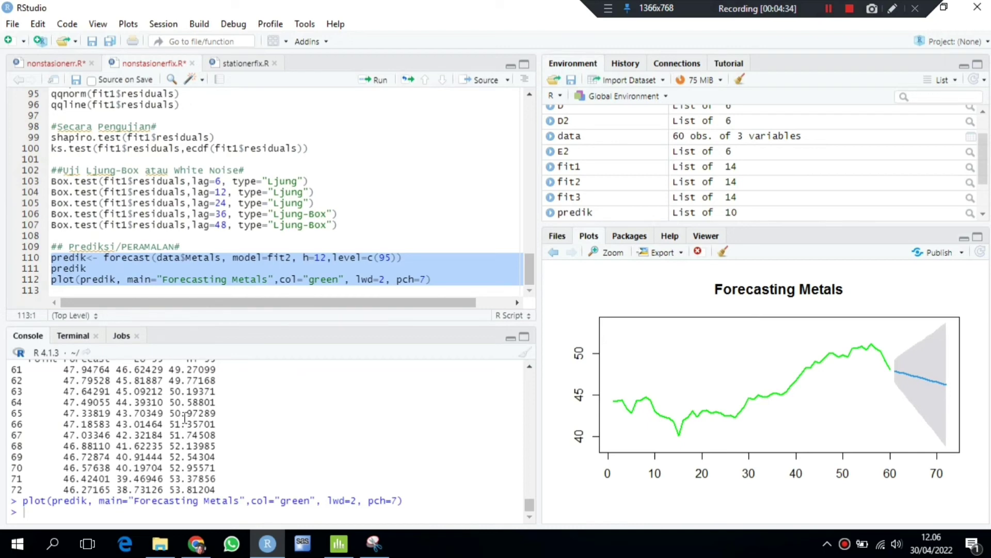
pyautogui.scroll(2, 184, 417)
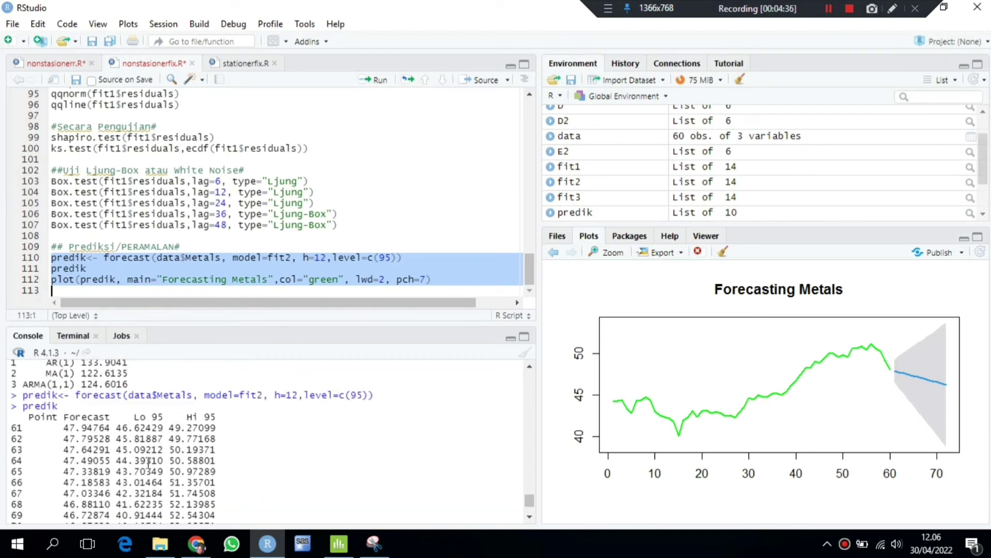
pyautogui.scroll(-2, 149, 463)
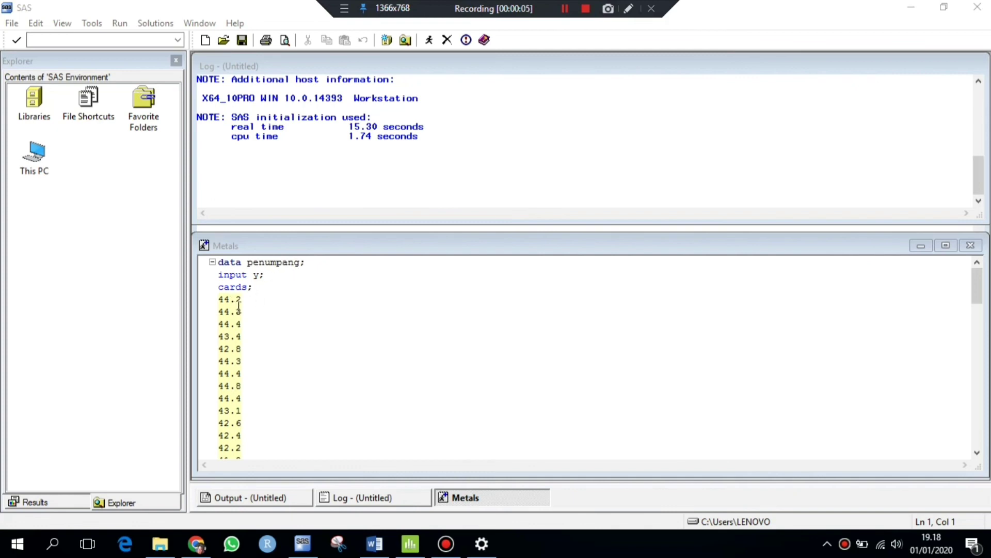
# In SAS, examine the Metals program's data lines and the differencing, p and q values in its identify and estimate statements.
pyautogui.scroll(-17, 239, 306)
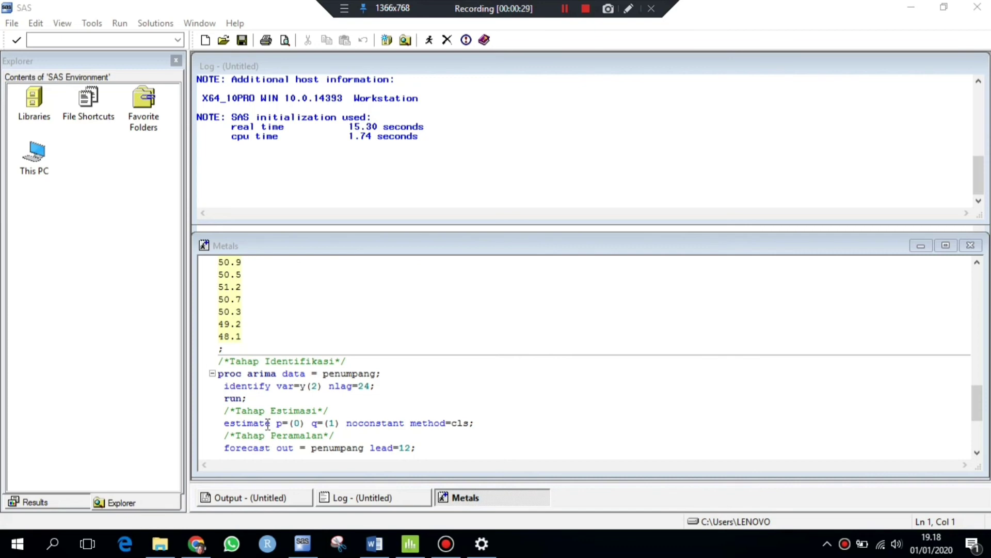
pyautogui.doubleClick(297, 423)
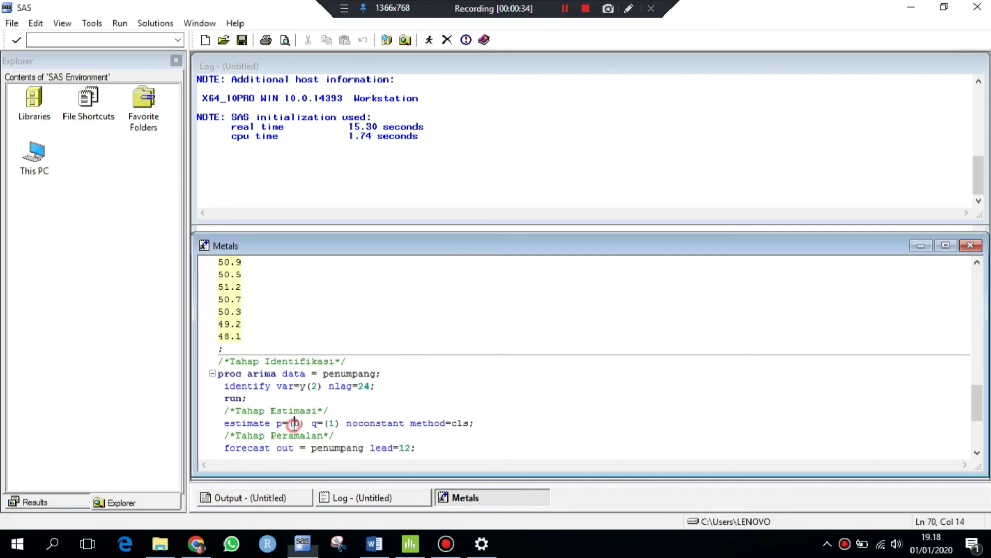
pyautogui.click(316, 386)
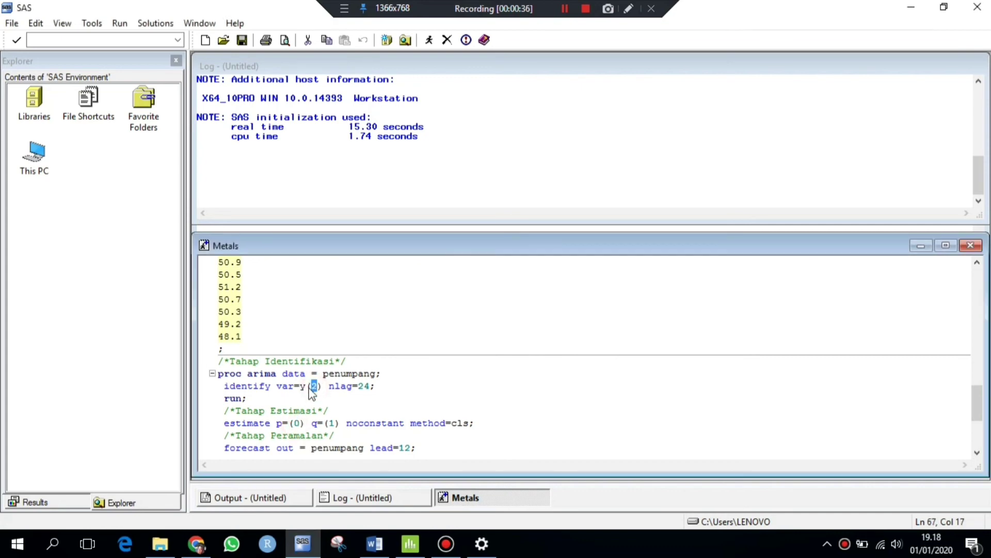
pyautogui.click(332, 423)
pyautogui.click(355, 438)
# Examine the Metals program's forecast lead, the univariate residual normality test and the Excel export block.
pyautogui.scroll(-2, 281, 407)
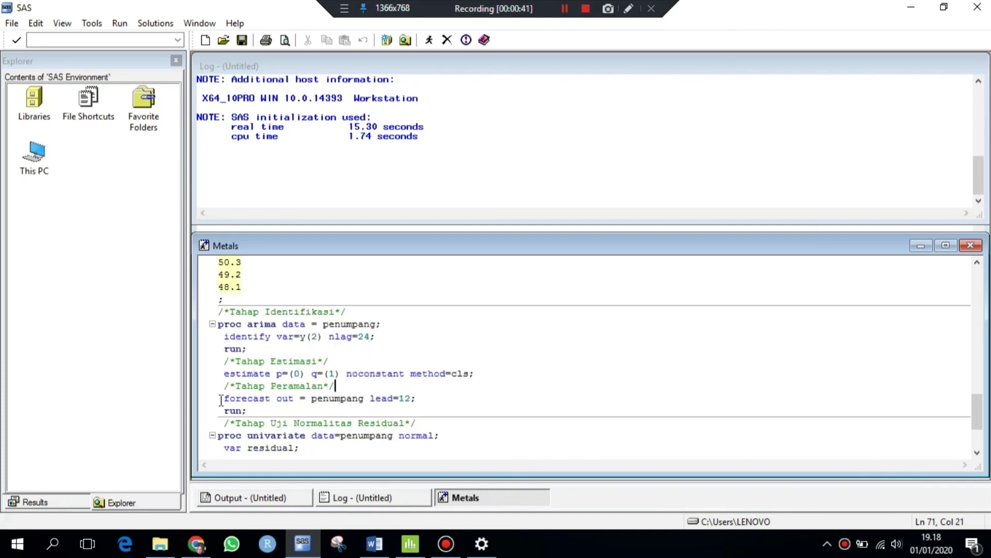
pyautogui.doubleClick(406, 398)
pyautogui.moveTo(410, 397); pyautogui.dragTo(413, 398)
pyautogui.scroll(-2, 275, 411)
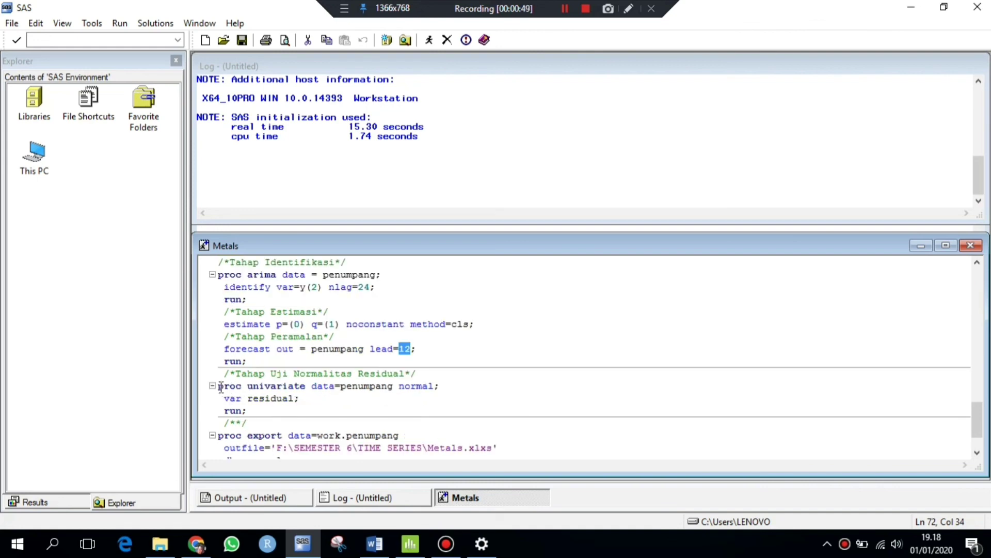
pyautogui.click(356, 400)
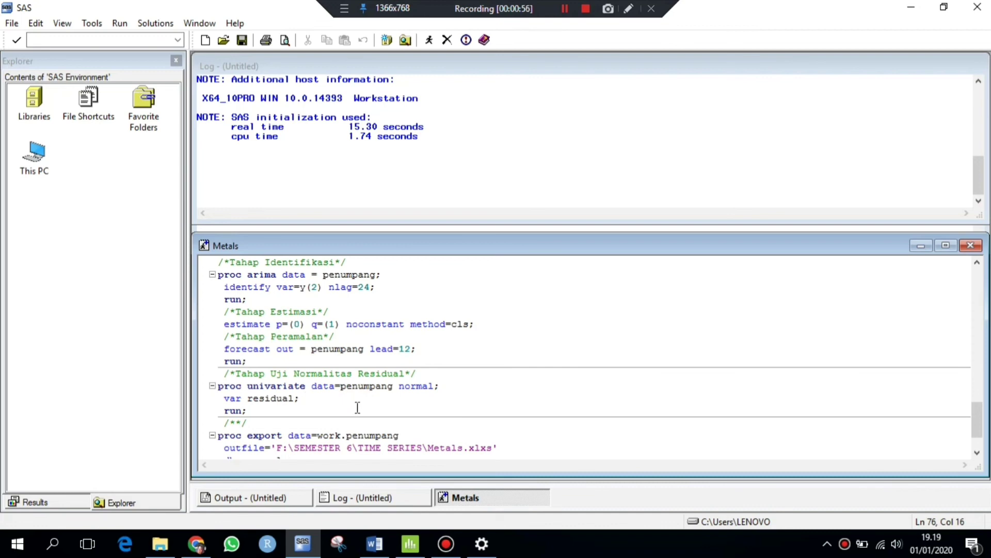
pyautogui.scroll(-2, 258, 400)
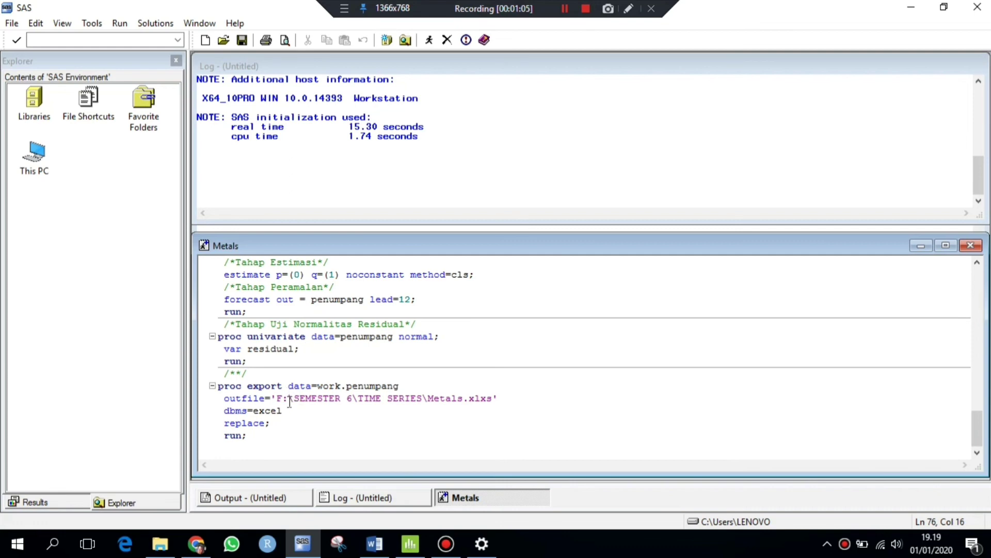
# Select the entire Metals program and submit it.
pyautogui.click(295, 447)
pyautogui.hotkey('ctrl', 'a')
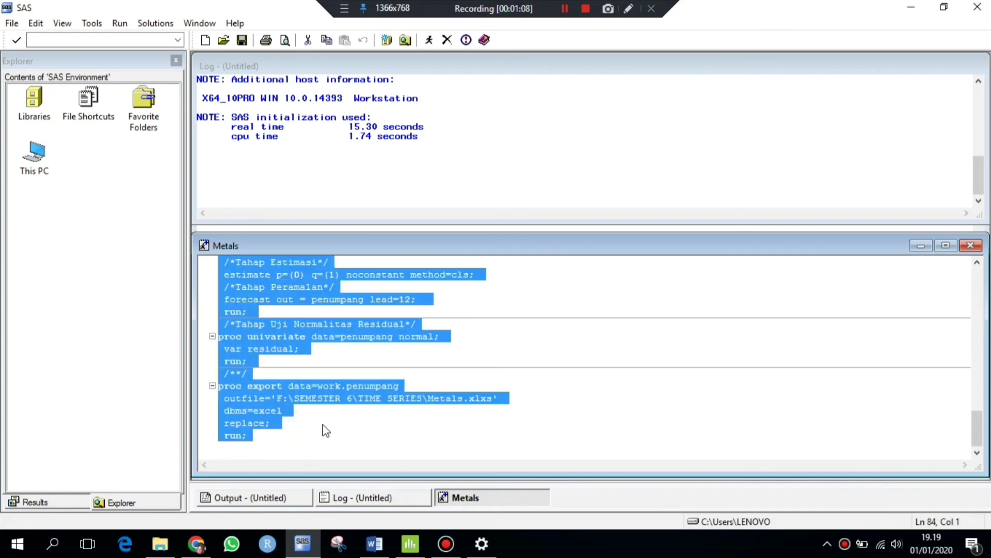
pyautogui.click(435, 39)
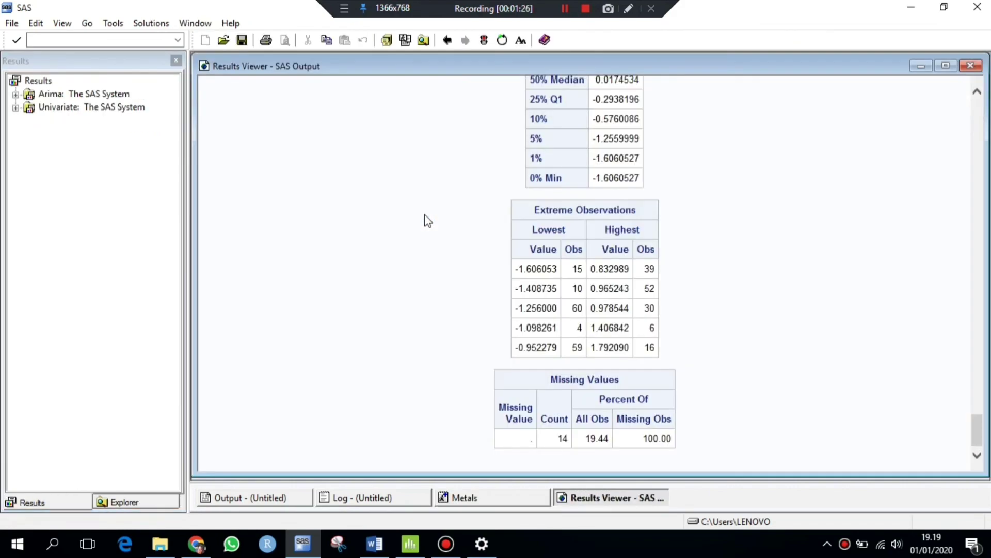
# Examine the ARIMA procedure's white noise autocorrelation check and the trend, ACF, PACF and IACF plots for y(2).
pyautogui.scroll(20, 557, 283)
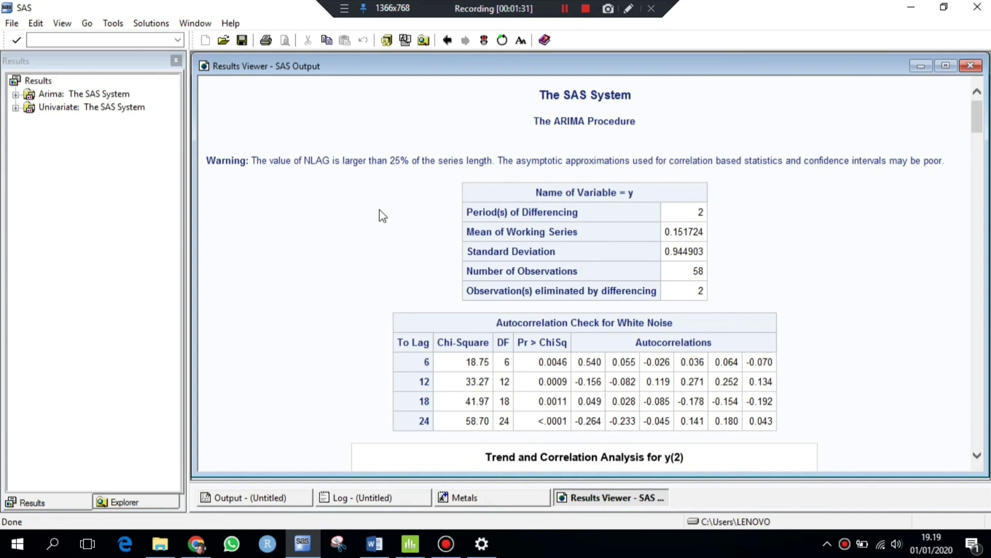
pyautogui.scroll(-3, 375, 255)
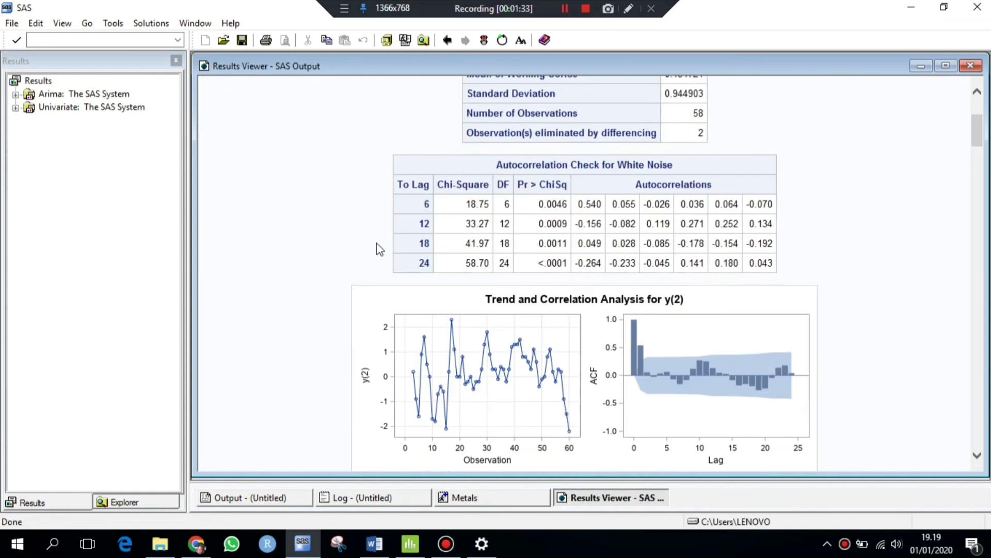
pyautogui.scroll(-2, 379, 249)
pyautogui.scroll(1, 493, 242)
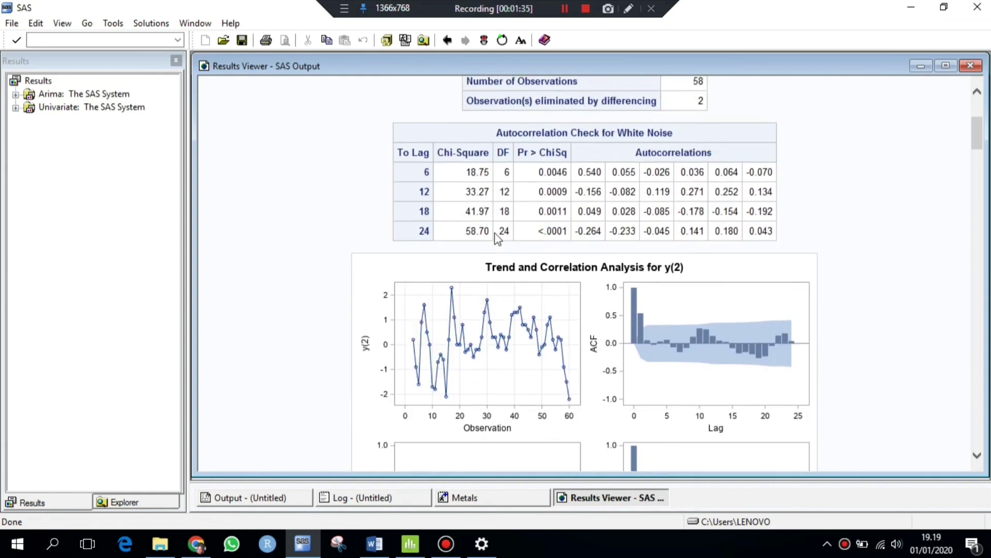
pyautogui.scroll(1, 496, 238)
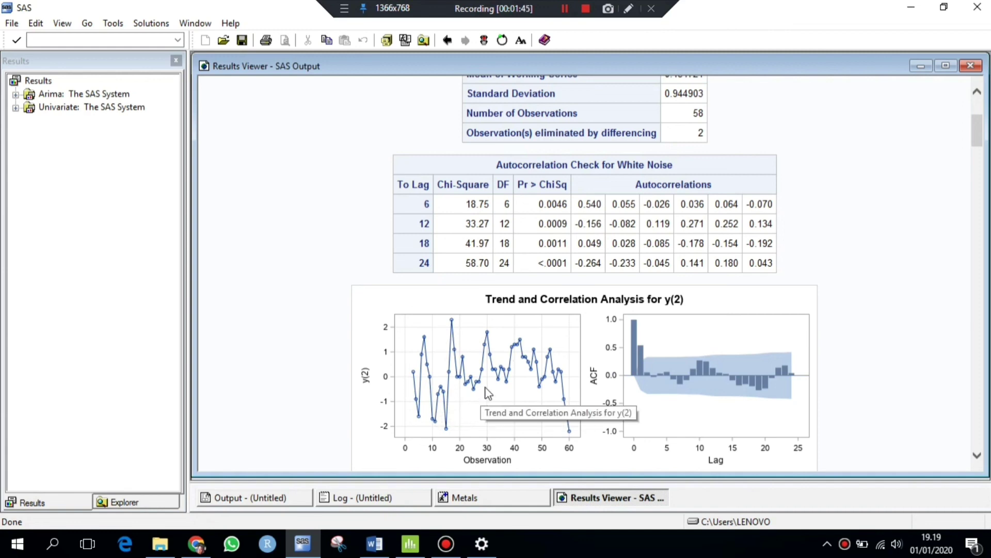
pyautogui.scroll(-3, 481, 392)
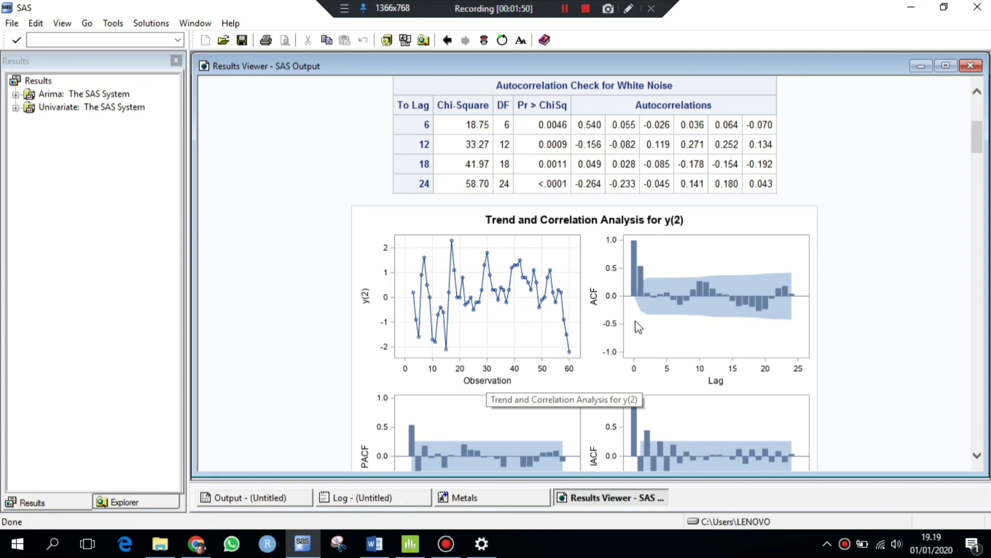
pyautogui.scroll(-3, 652, 328)
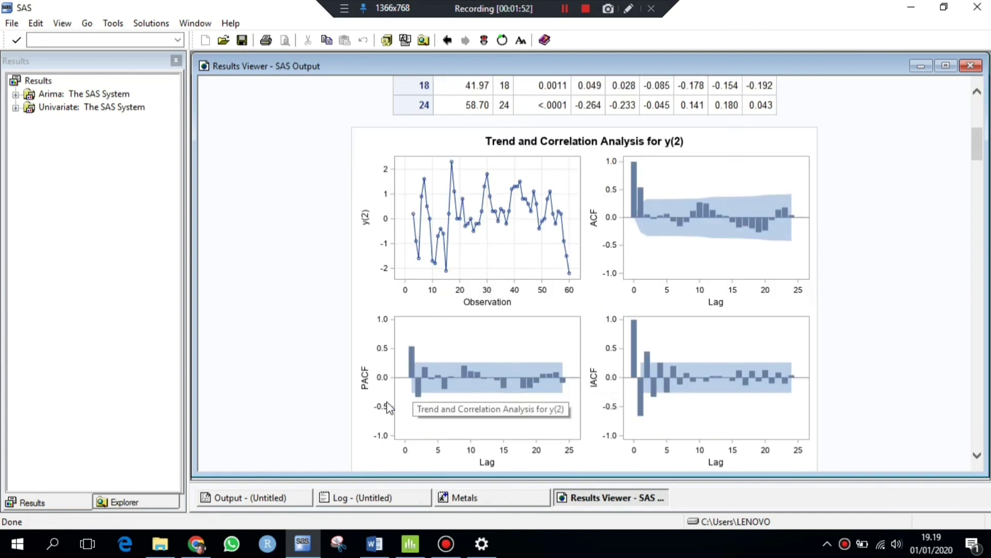
# Examine the ARIMA estimation summary, the MA1,1 parameter estimate, AIC and SBC, and the residual normality diagnostics.
pyautogui.scroll(-6, 593, 421)
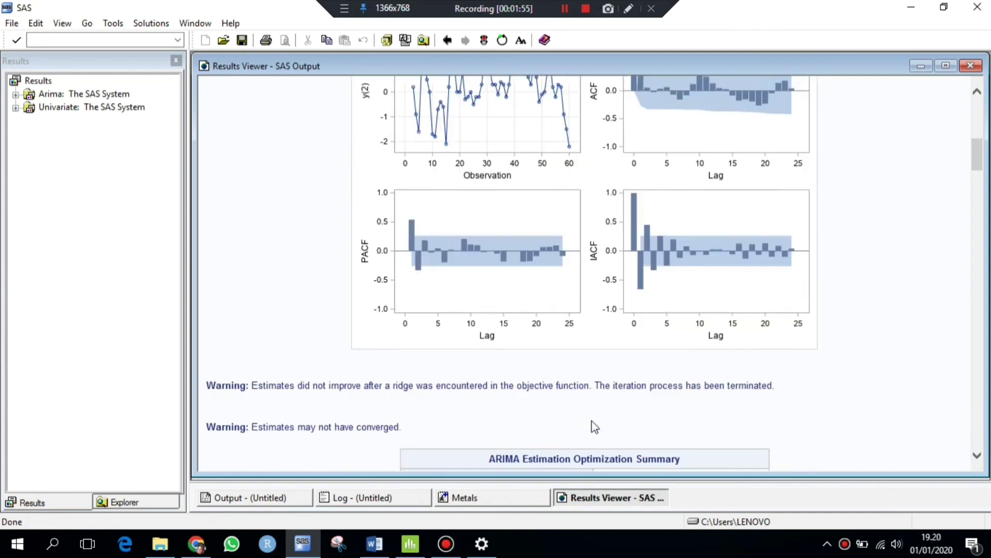
pyautogui.scroll(-9, 593, 416)
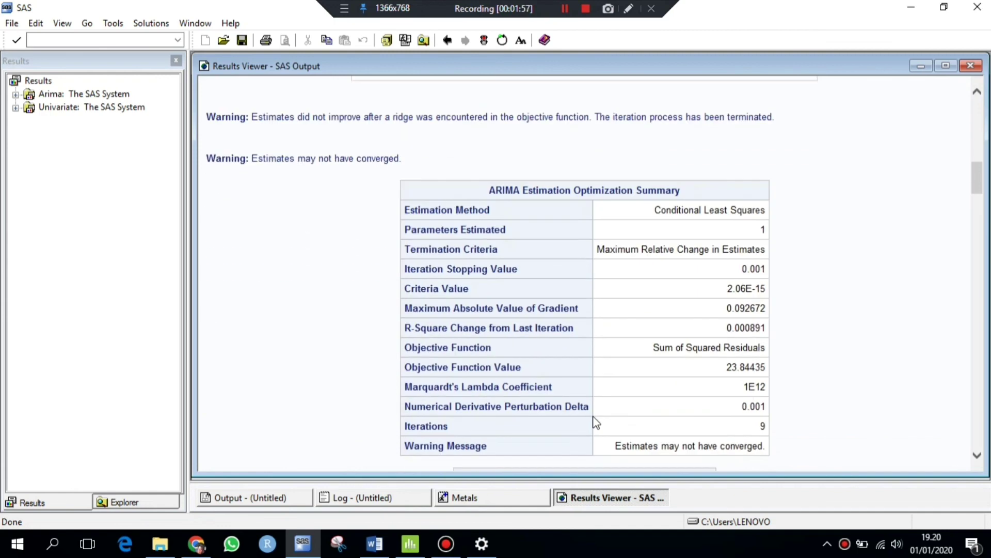
pyautogui.scroll(-6, 596, 421)
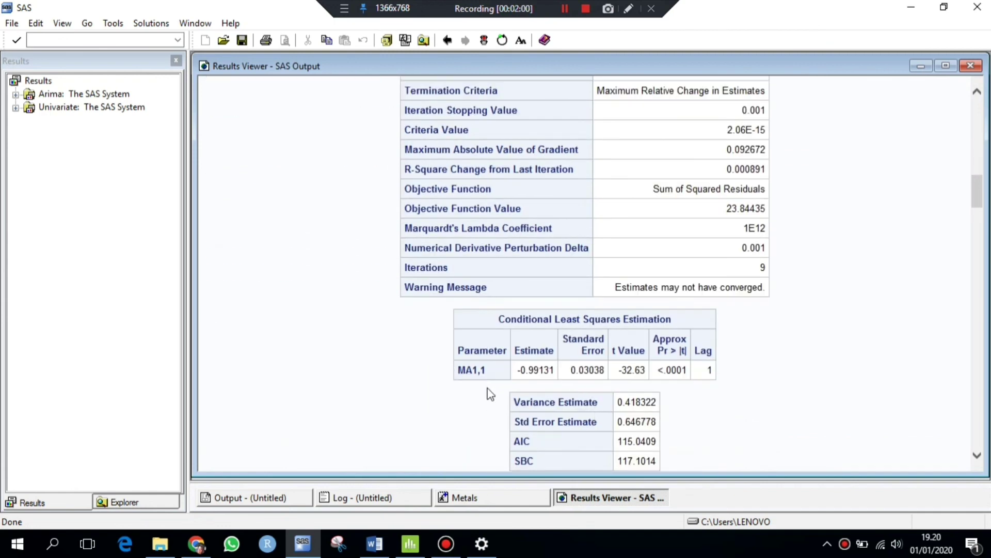
pyautogui.scroll(-20, 555, 384)
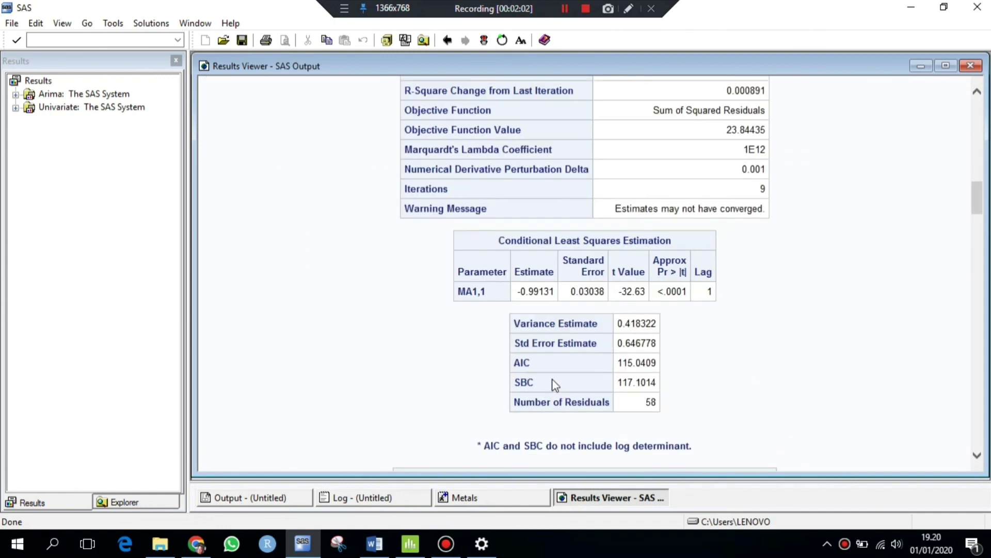
pyautogui.scroll(-20, 551, 383)
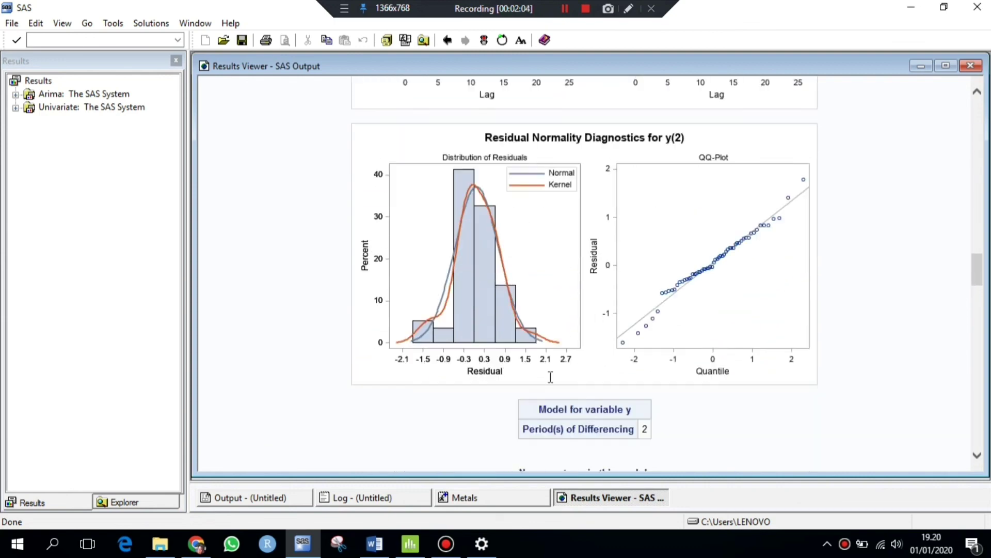